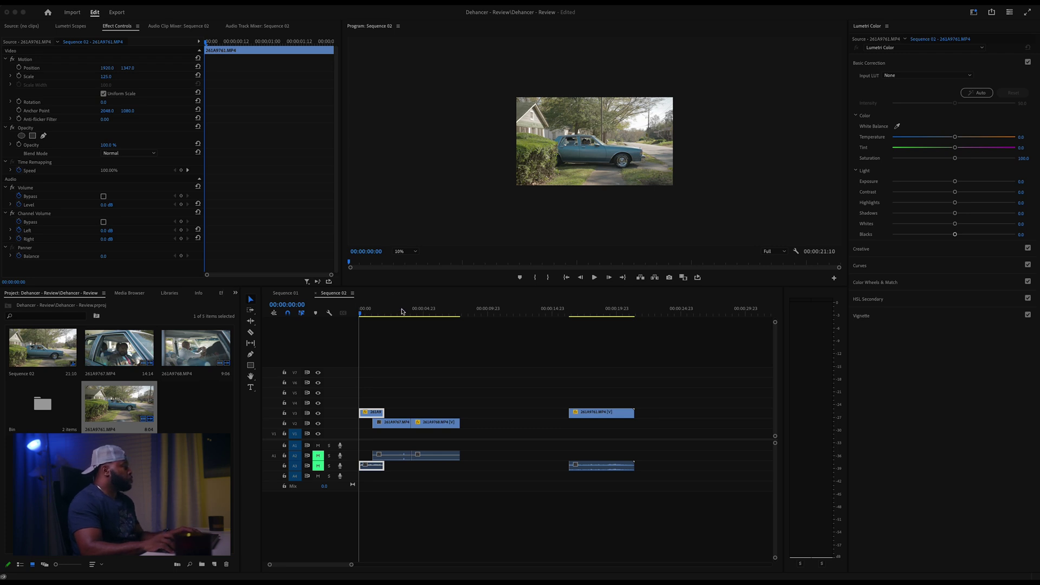
# Step: Set the Program monitor's playback resolution to 1/4
pyautogui.click(361, 312)
pyautogui.click(785, 253)
pyautogui.click(775, 277)
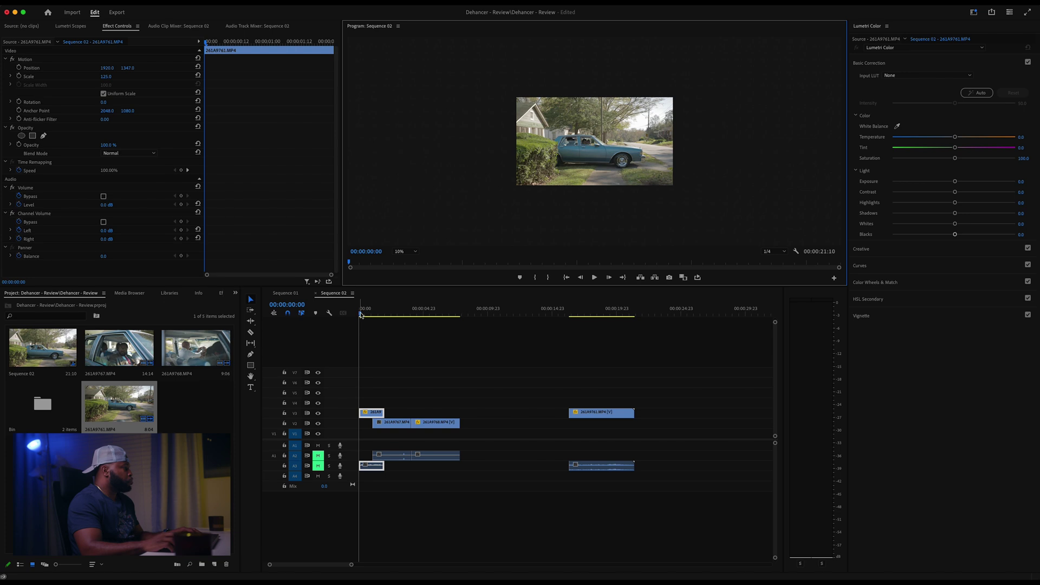
# Step: Scrub through the opening seconds of Sequence 02 and return close to its start
pyautogui.moveTo(362, 313); pyautogui.dragTo(372, 313)
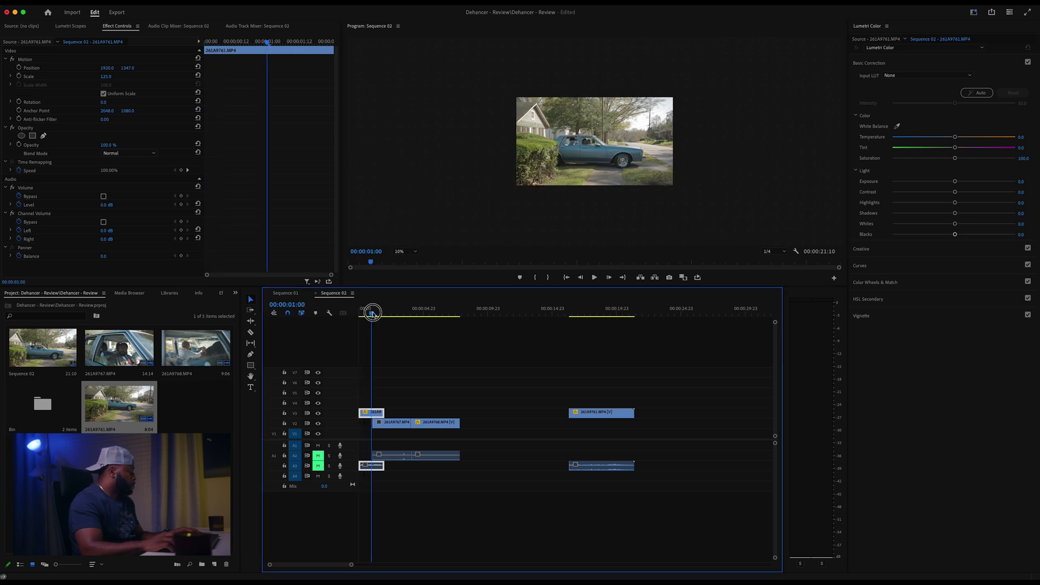
pyautogui.moveTo(373, 313)
pyautogui.mouseDown()
pyautogui.moveTo(453, 314)
pyautogui.moveTo(365, 319)
pyautogui.moveTo(374, 317)
pyautogui.mouseUp()
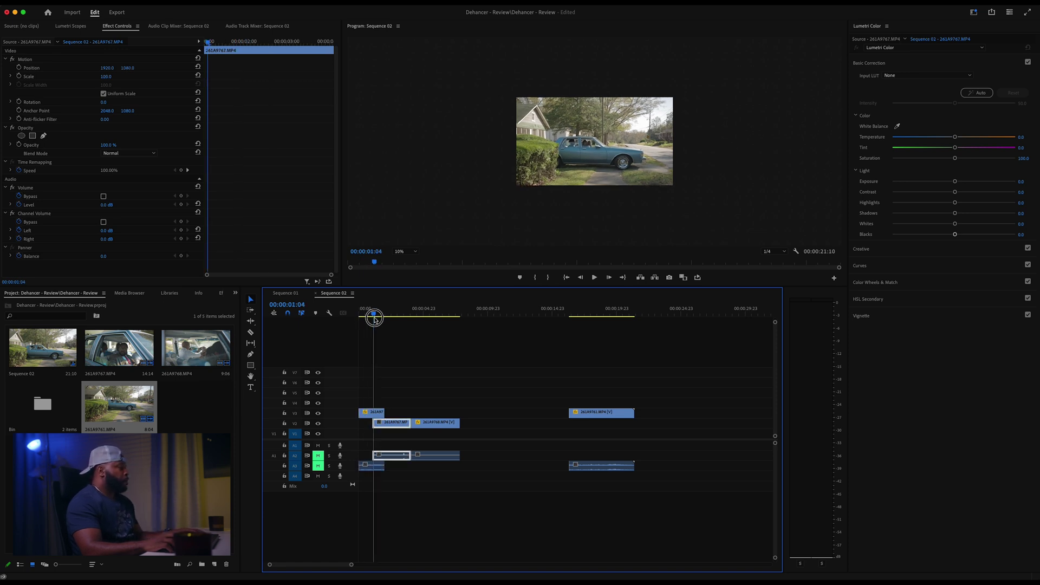
pyautogui.moveTo(374, 314)
pyautogui.mouseDown()
pyautogui.moveTo(445, 313)
pyautogui.moveTo(377, 321)
pyautogui.mouseUp()
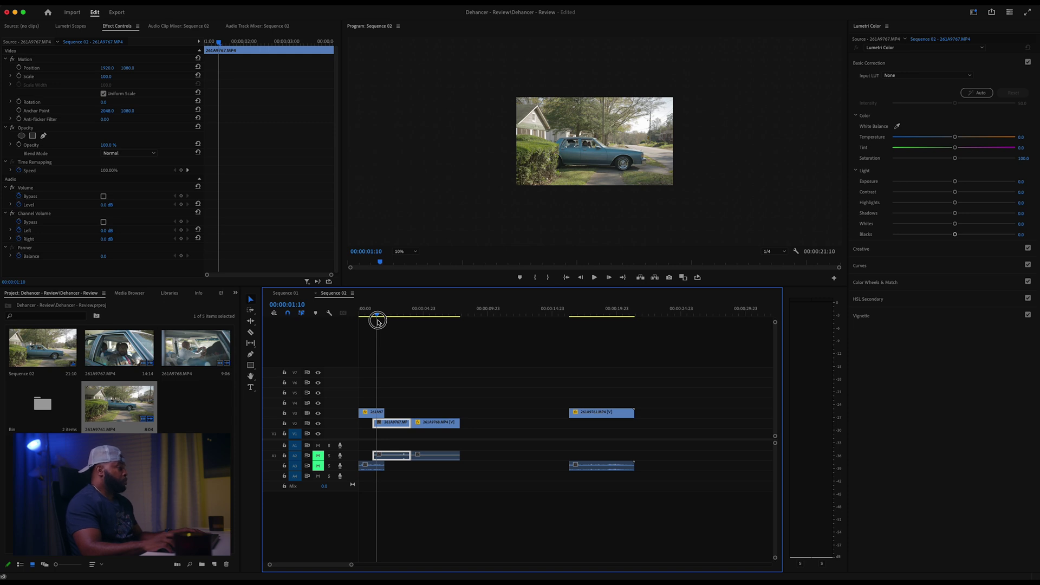
pyautogui.moveTo(377, 321); pyautogui.dragTo(360, 314)
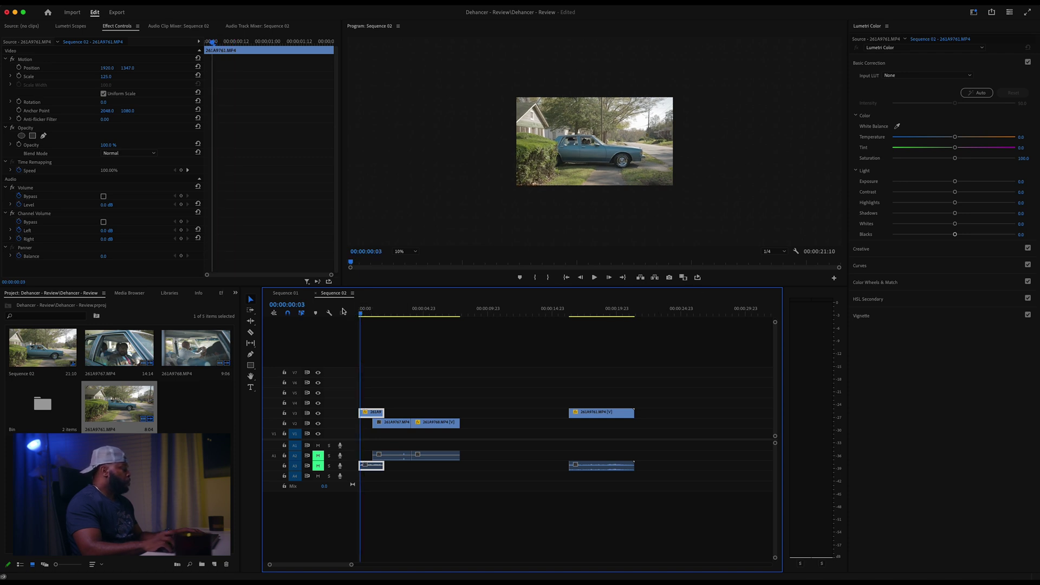
# Step: Create a 3840 x 2160 adjustment layer at 23.976 fps with square pixels
pyautogui.click(215, 565)
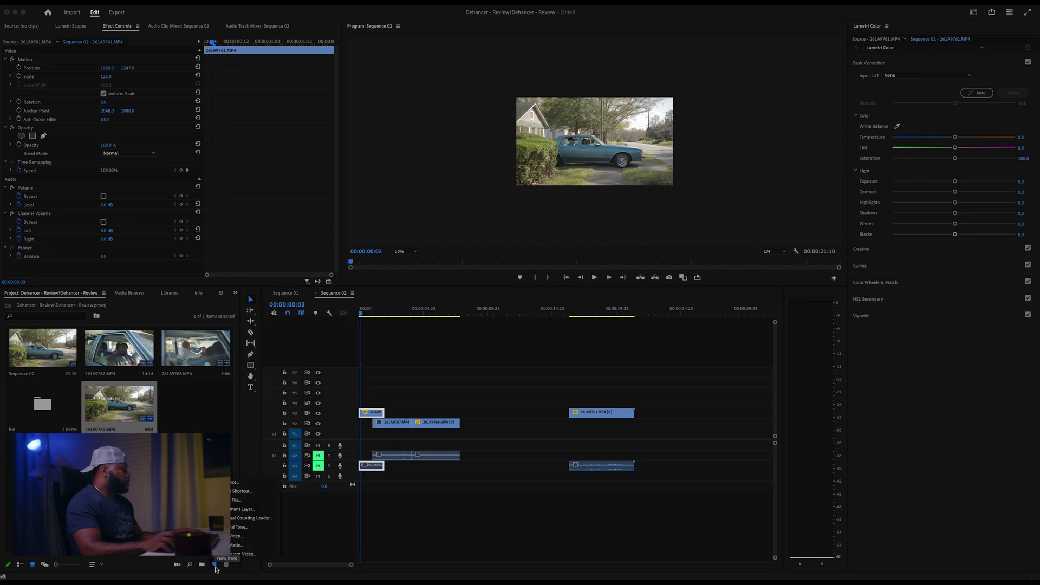
pyautogui.click(241, 509)
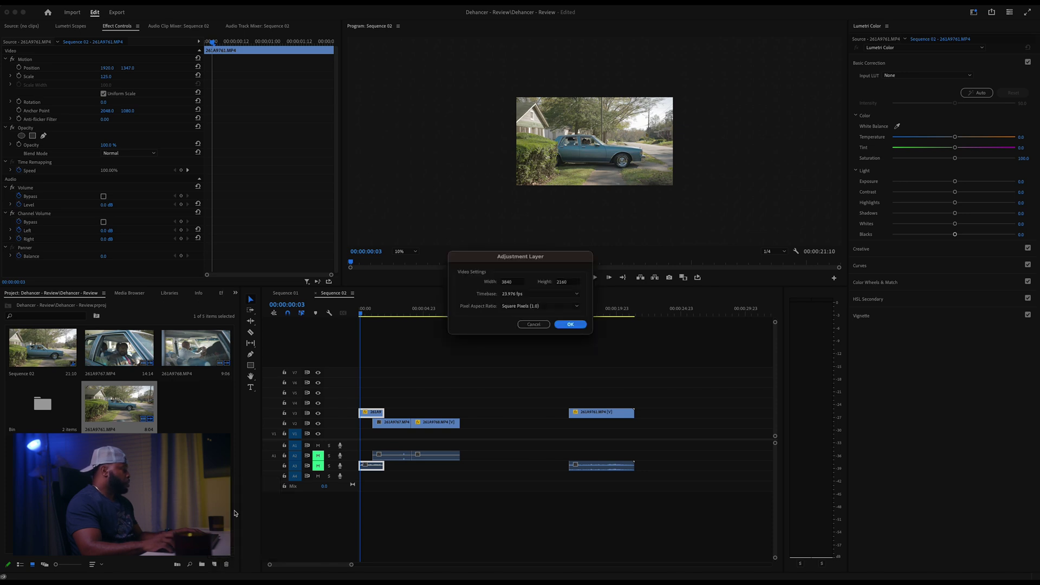
pyautogui.click(570, 324)
# Step: Place the adjustment layer on V4 at the sequence start and extend it over the whole first group of clips
pyautogui.click(194, 412)
pyautogui.moveTo(194, 412); pyautogui.dragTo(350, 402)
pyautogui.moveTo(422, 402); pyautogui.dragTo(460, 401)
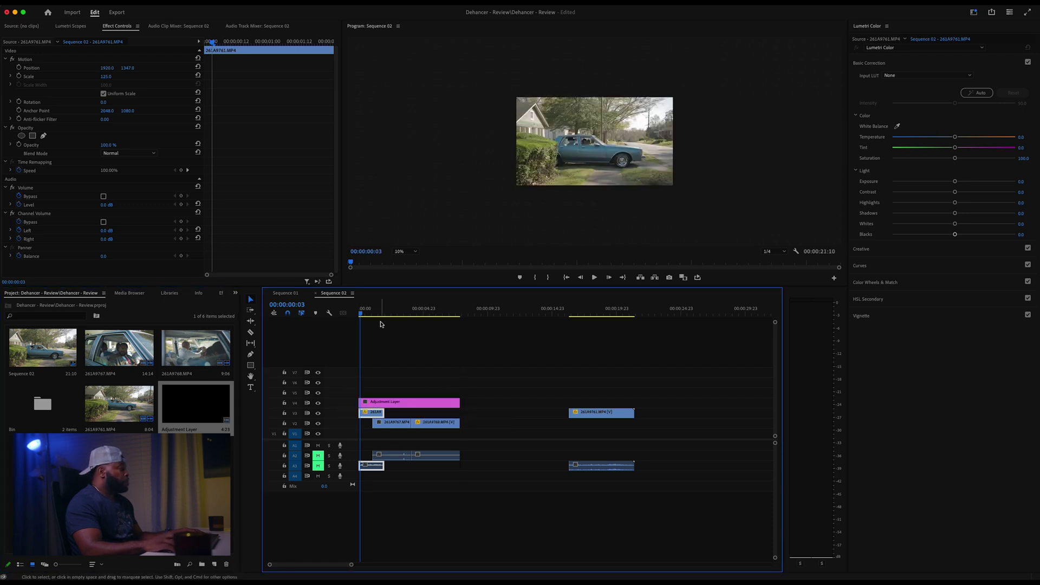
# Step: Park the playhead at 00:00:01:12 and move the first clip from V3 down onto V2 at the sequence start
pyautogui.moveTo(377, 311)
pyautogui.mouseDown()
pyautogui.moveTo(392, 310)
pyautogui.moveTo(377, 311)
pyautogui.mouseUp()
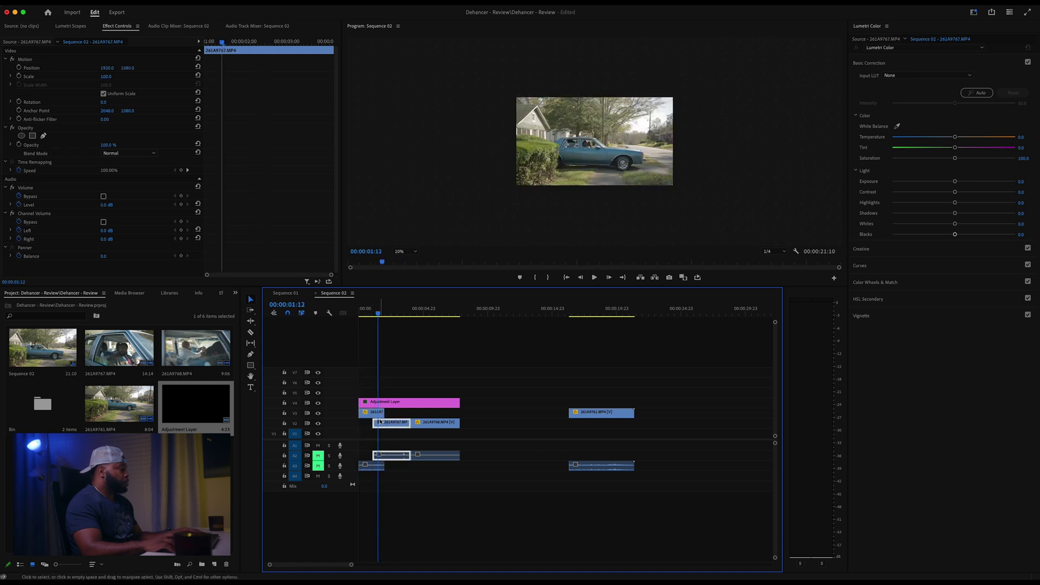
pyautogui.moveTo(375, 423)
pyautogui.mouseDown()
pyautogui.moveTo(386, 422)
pyautogui.moveTo(378, 414)
pyautogui.moveTo(374, 423)
pyautogui.mouseUp()
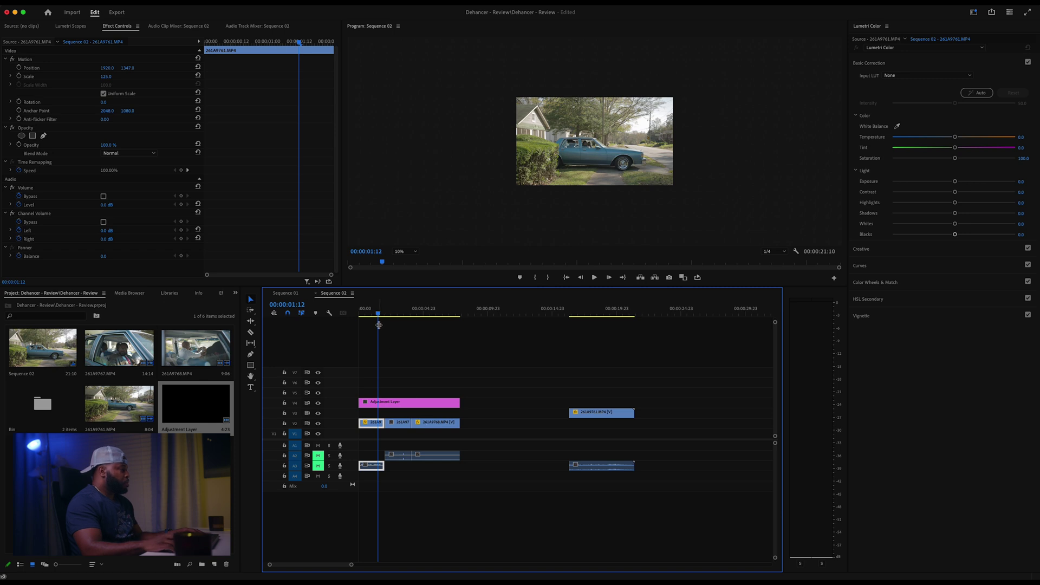
# Step: Find the Dehancer Pro v1.3 effect and apply it to the adjustment layer
pyautogui.click(393, 404)
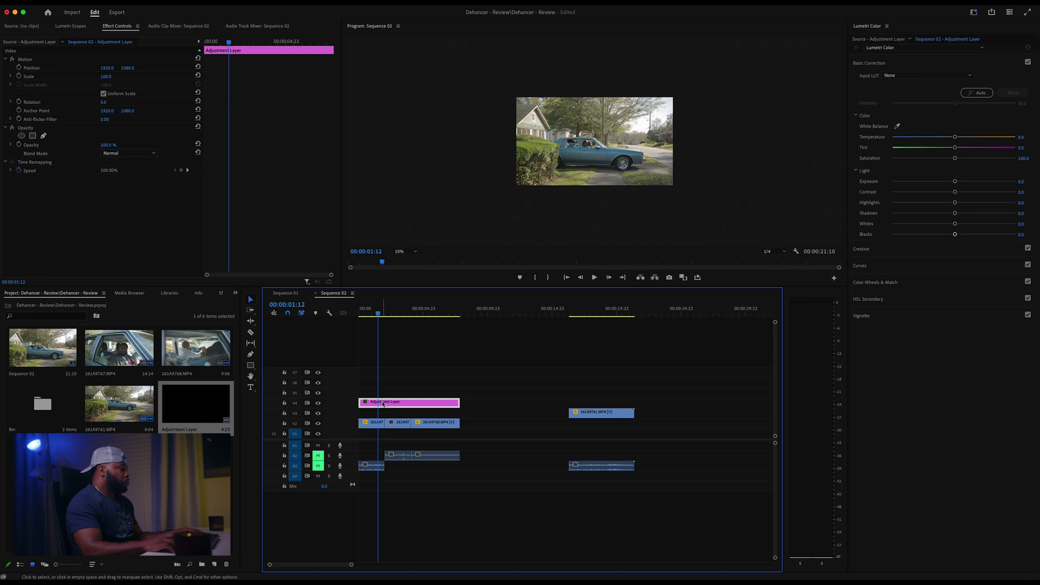
pyautogui.moveTo(237, 294); pyautogui.dragTo(262, 294)
pyautogui.click(228, 293)
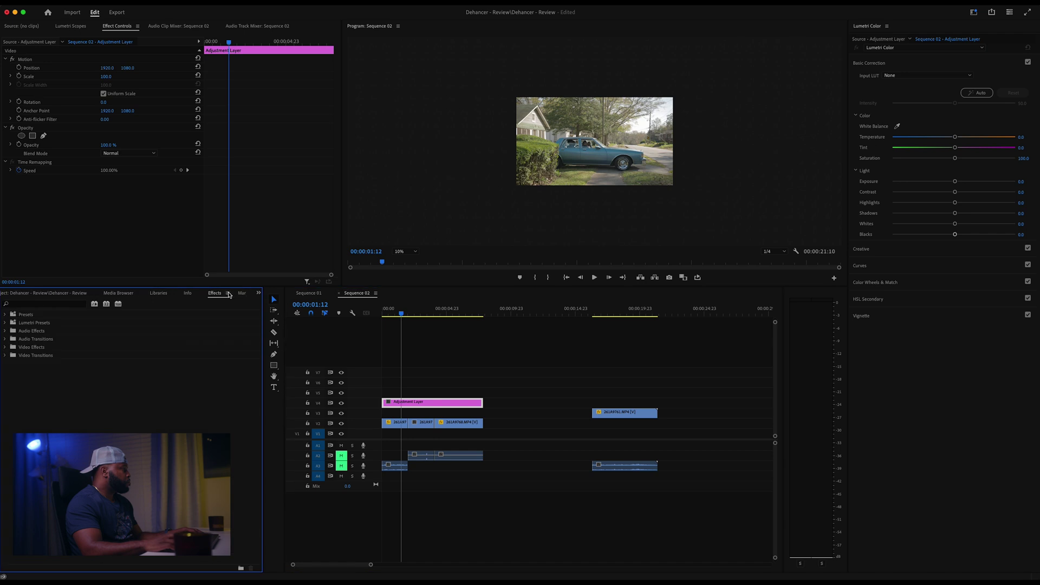
pyautogui.click(4, 347)
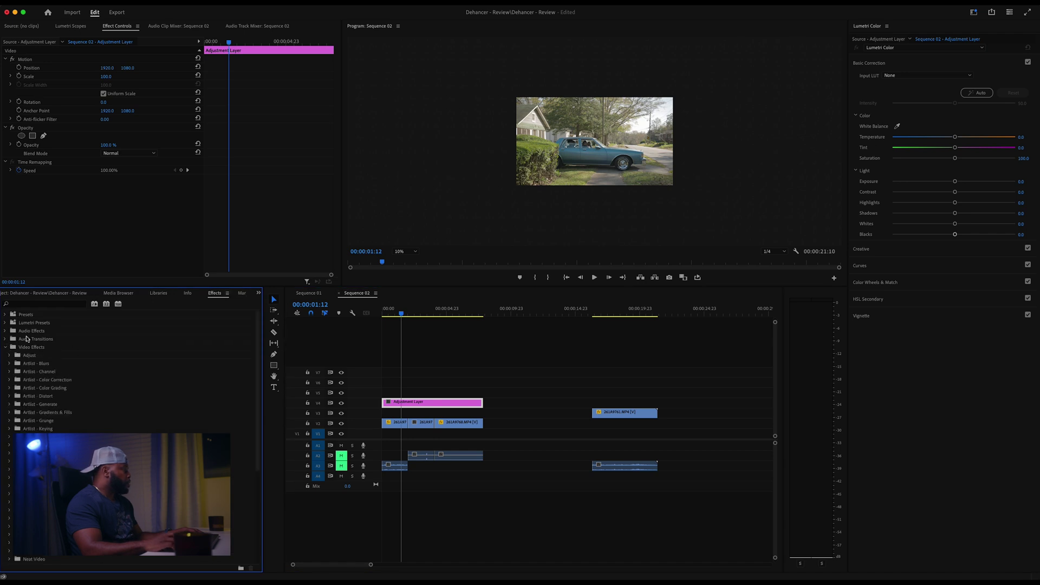
pyautogui.click(46, 304)
pyautogui.write('deh')
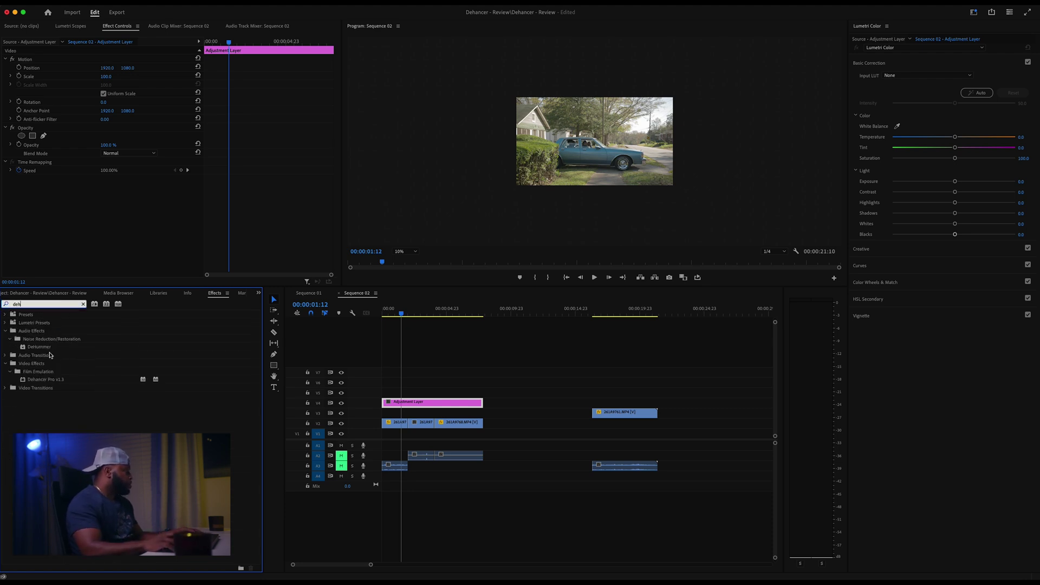
pyautogui.moveTo(44, 383); pyautogui.dragTo(413, 402)
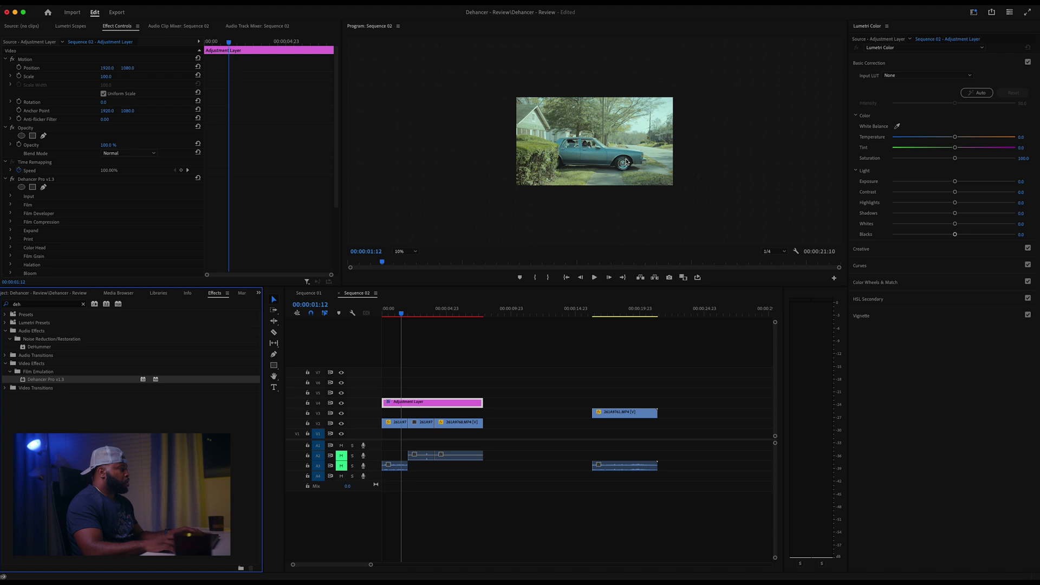
# Step: Disable the Film profile in the adjustment layer's Dehancer Pro effect
pyautogui.click(10, 205)
pyautogui.scroll(-1, 8, 219)
pyautogui.click(103, 216)
pyautogui.click(10, 189)
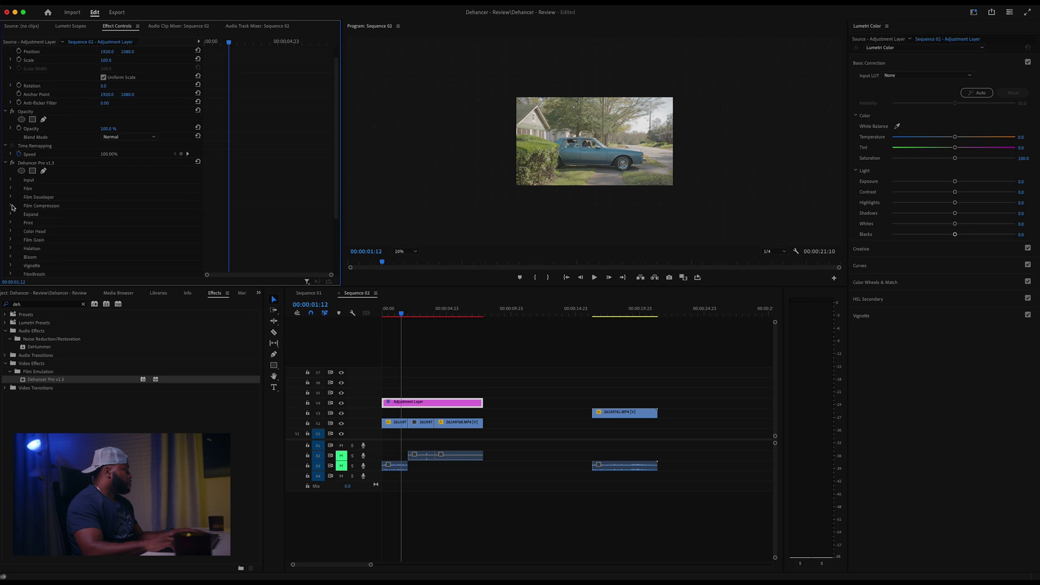
# Step: Look through Dehancer's Film Developer, Film Compression, Expand and Color Head settings
pyautogui.click(10, 198)
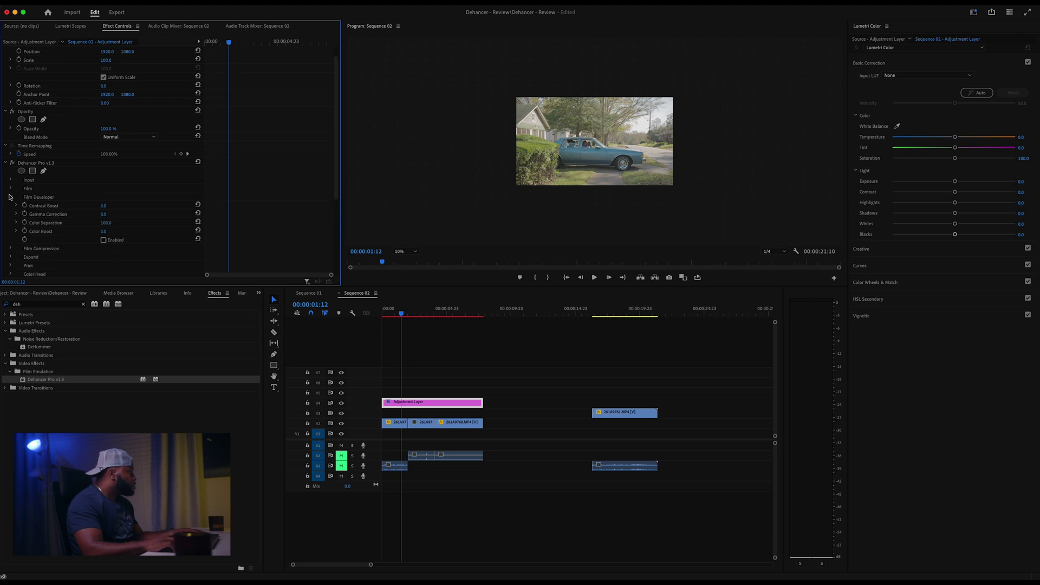
pyautogui.click(10, 197)
pyautogui.click(11, 205)
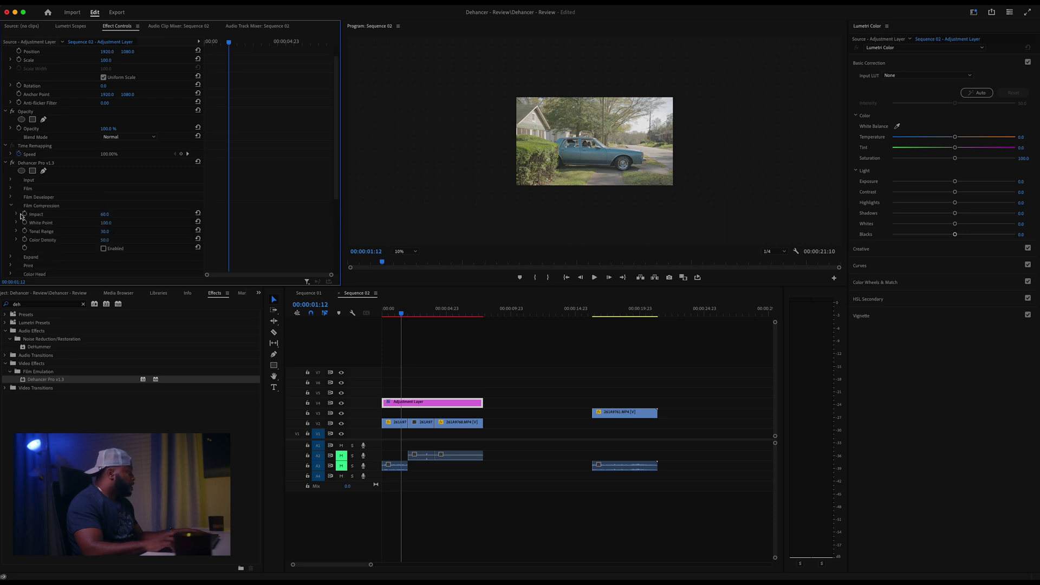
pyautogui.click(10, 206)
pyautogui.click(10, 215)
pyautogui.scroll(-2, 12, 216)
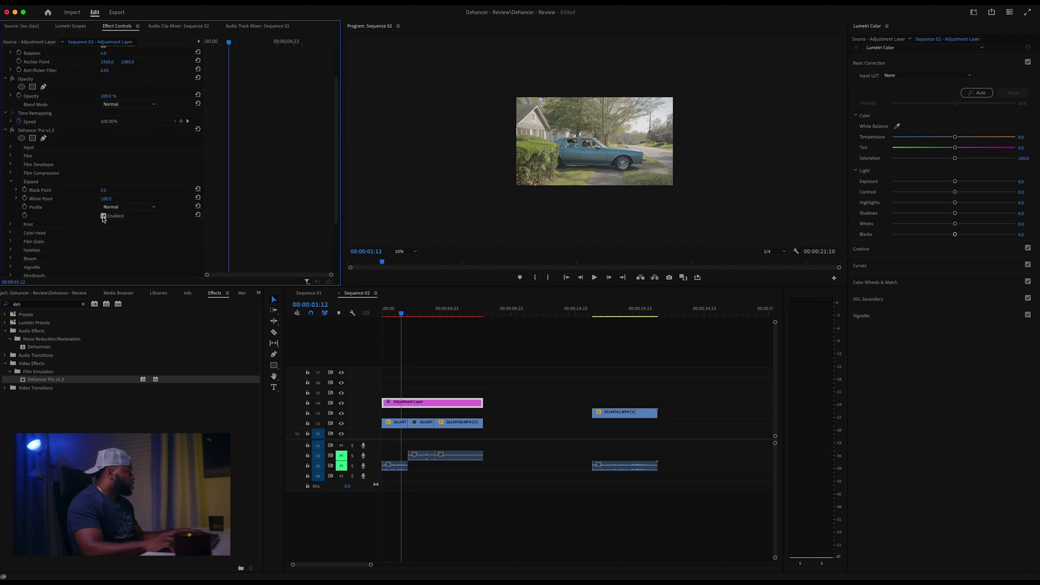
pyautogui.click(11, 181)
pyautogui.click(11, 198)
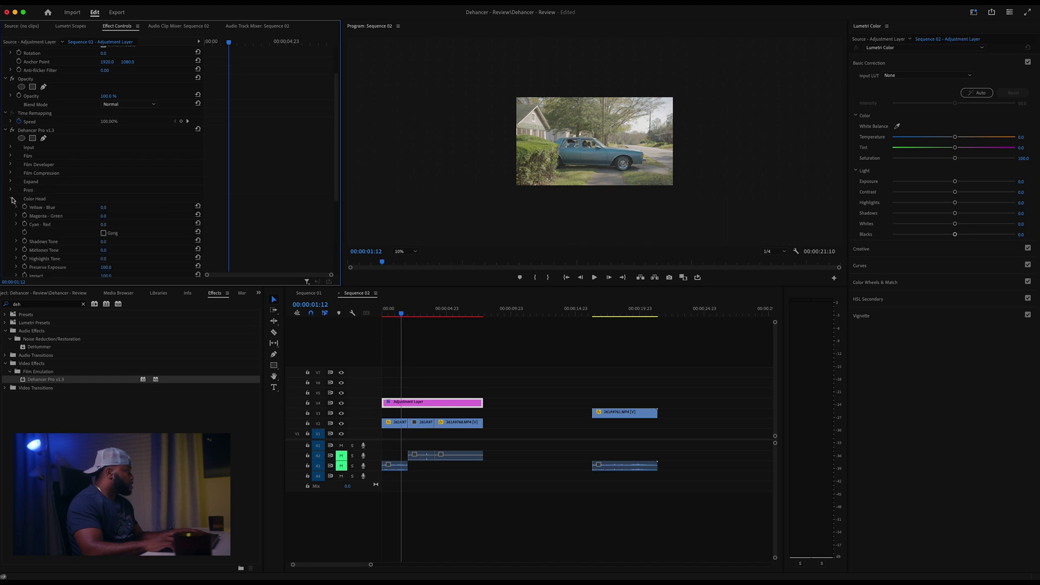
pyautogui.scroll(-2, 14, 217)
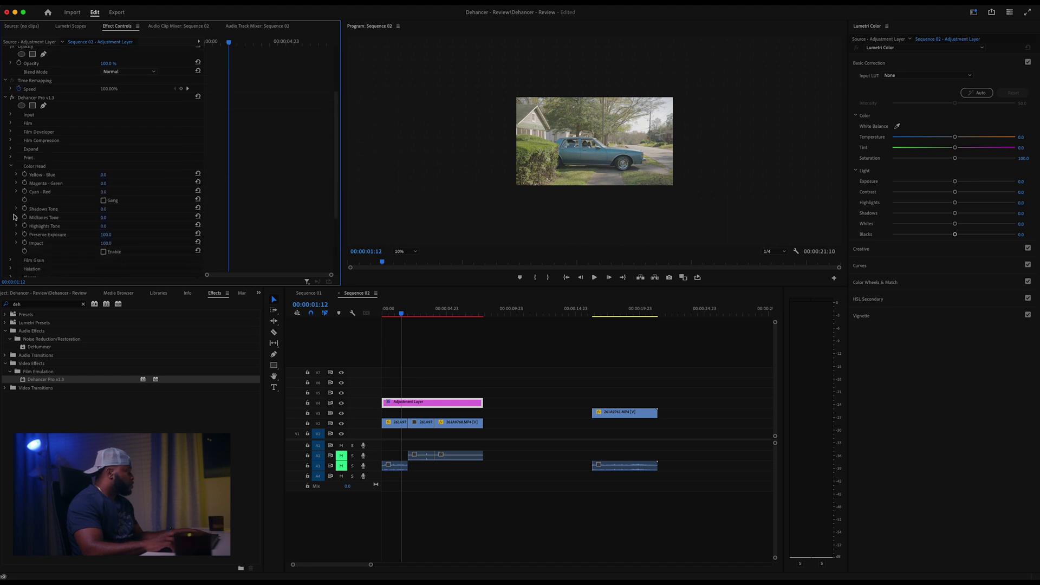
pyautogui.click(11, 166)
# Step: Look through Dehancer's Film Grain, Halation, Vignette and False Color sections
pyautogui.click(11, 174)
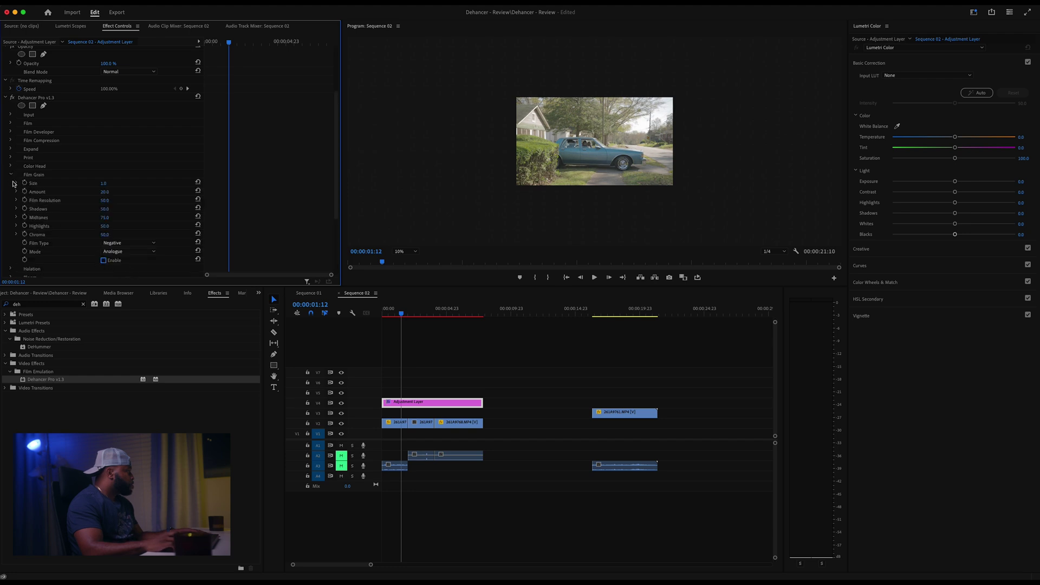
pyautogui.click(12, 175)
pyautogui.click(9, 184)
pyautogui.scroll(-1, 9, 196)
pyautogui.click(10, 168)
pyautogui.click(11, 187)
pyautogui.click(10, 188)
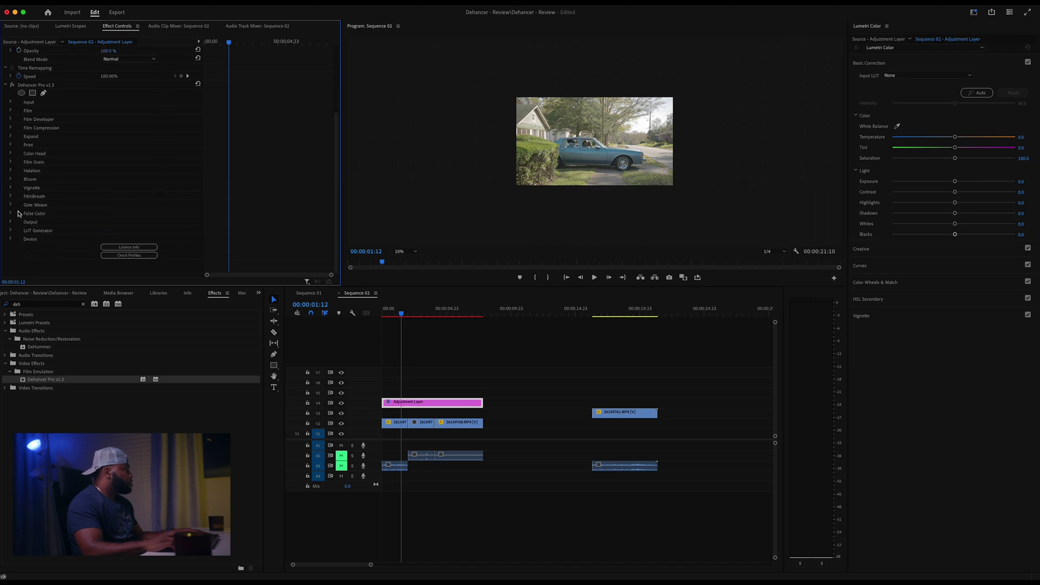
pyautogui.click(11, 187)
pyautogui.click(11, 187)
pyautogui.click(10, 214)
pyautogui.click(10, 214)
pyautogui.click(10, 213)
pyautogui.click(10, 214)
# Step: Expand Dehancer's Input settings and review the Source options, with a full-screen look at the frame
pyautogui.scroll(5, 26, 158)
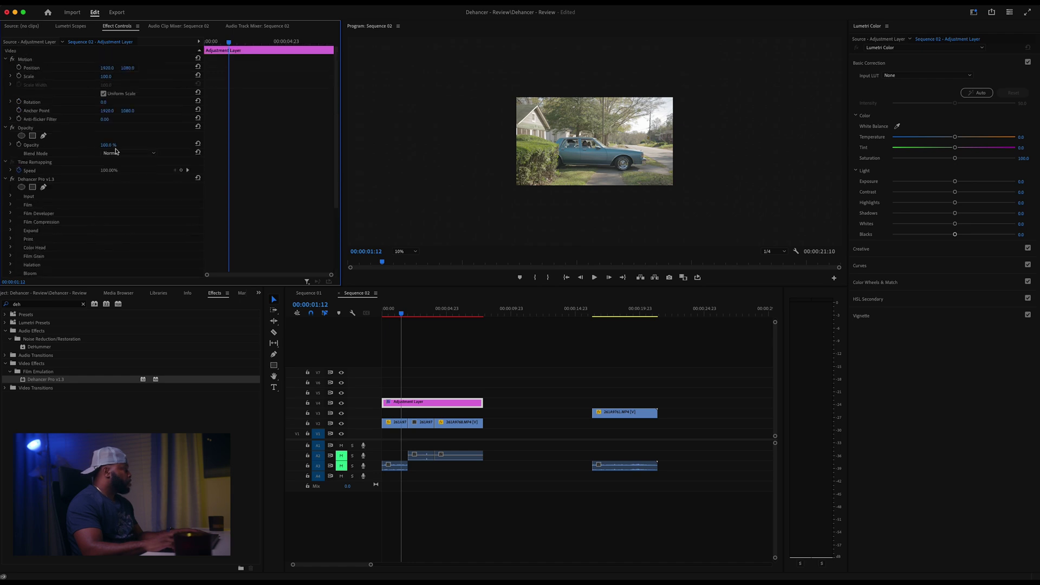
pyautogui.click(11, 199)
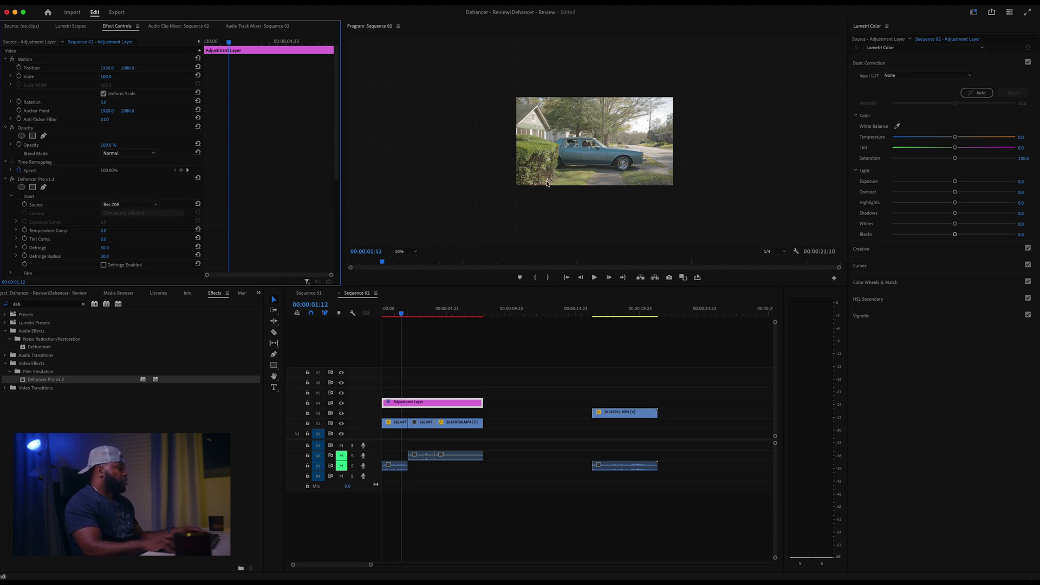
pyautogui.hotkey('ctrl', '`')
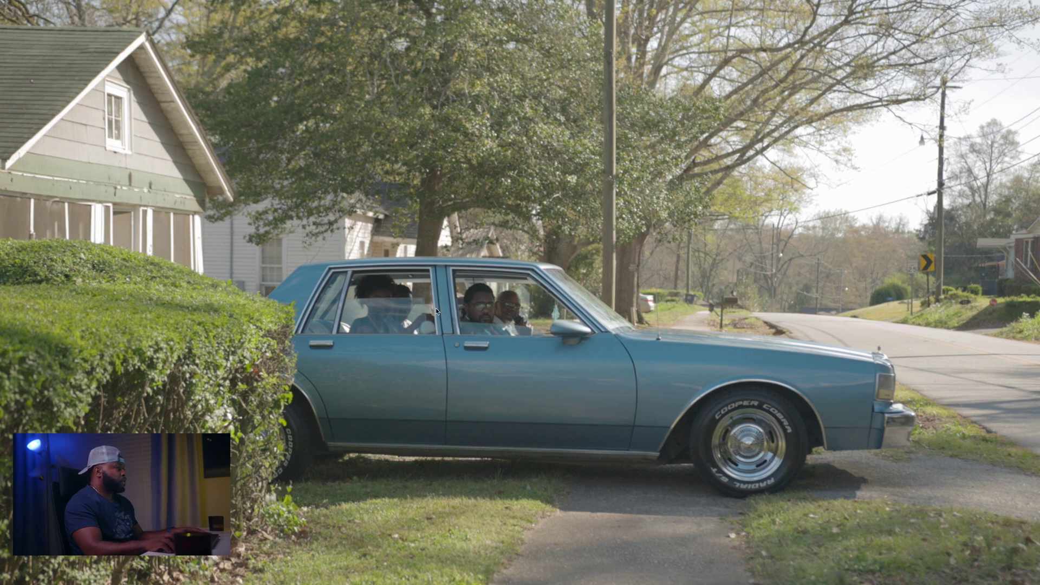
pyautogui.press('Escape')
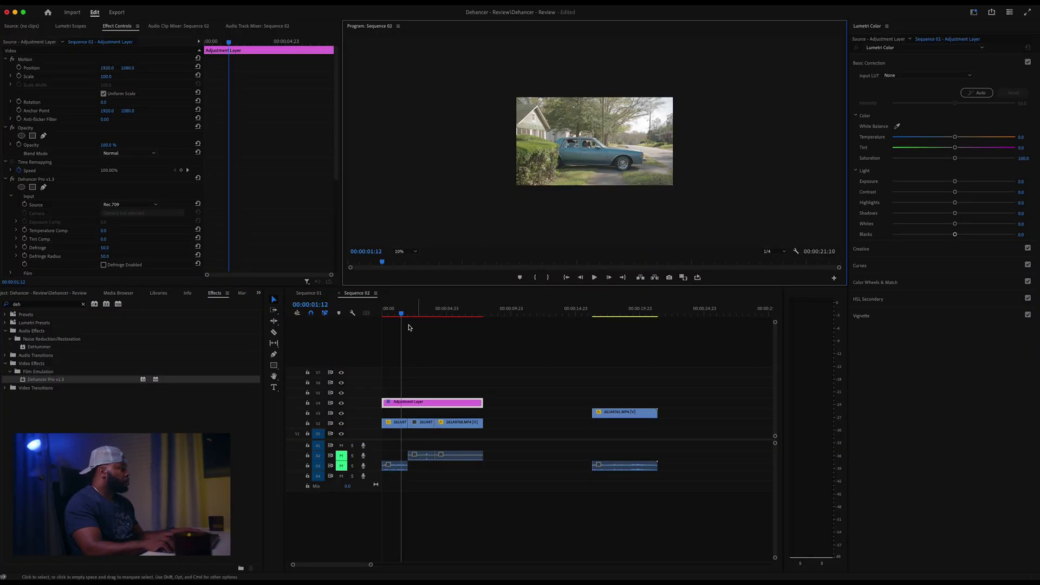
pyautogui.click(131, 206)
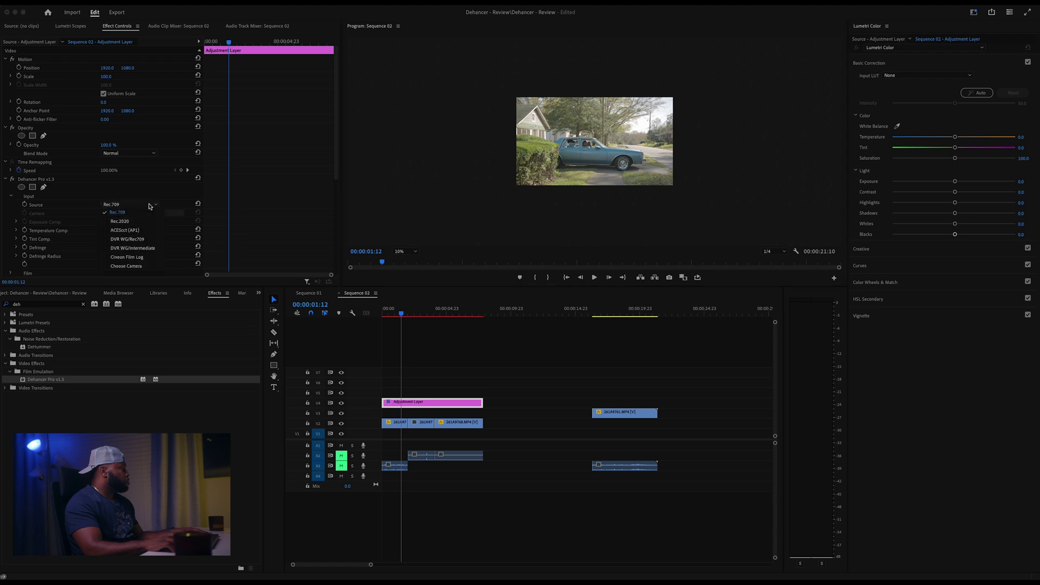
pyautogui.click(490, 188)
# Step: Compare the frame at full screen with the Dehancer Pro effect switched off and on
pyautogui.hotkey('ctrl', '`')
pyautogui.hotkey('ctrl', '`')
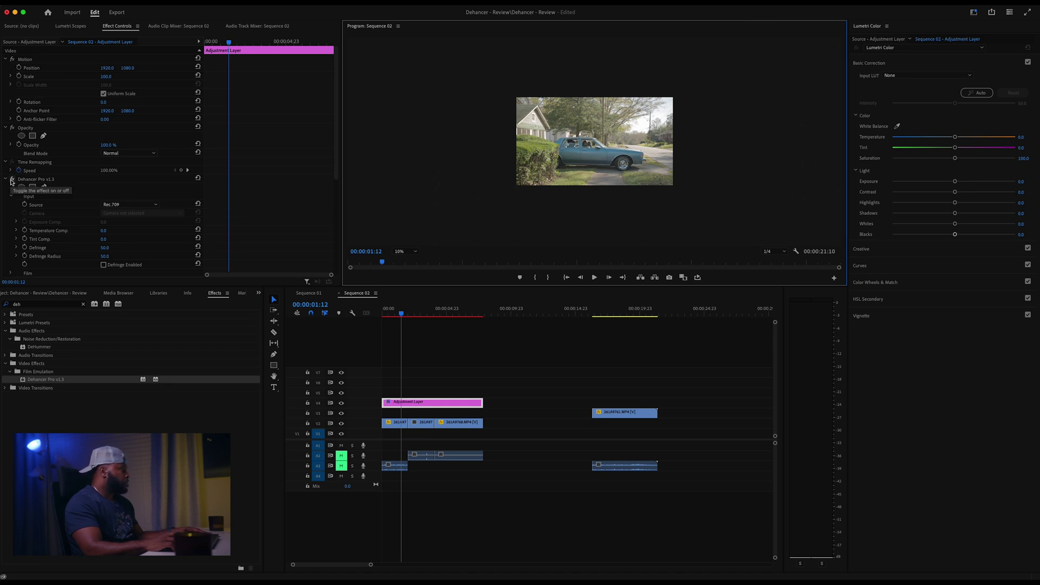
pyautogui.click(10, 181)
pyautogui.hotkey('ctrl', '`')
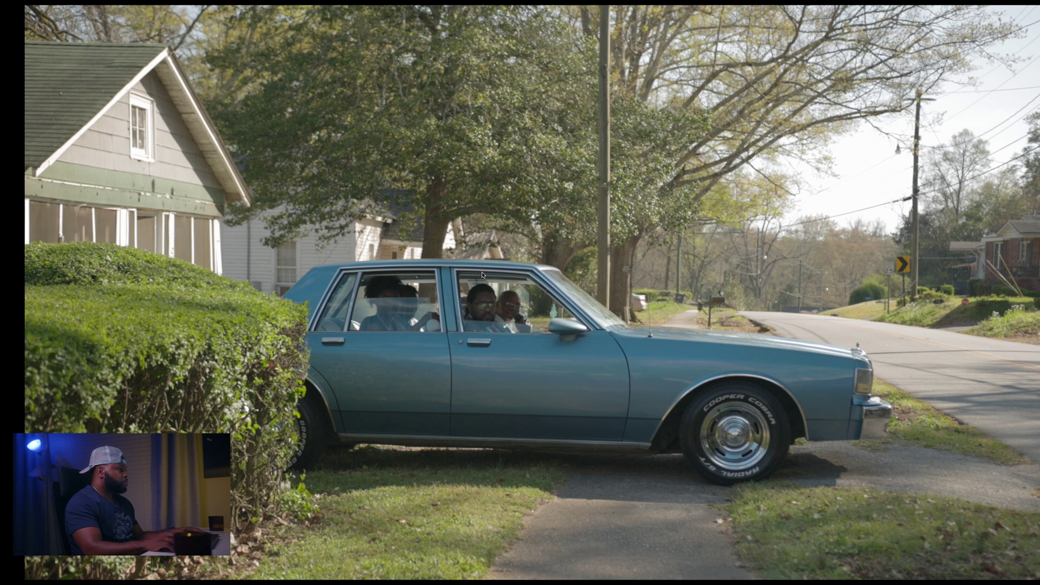
pyautogui.hotkey('ctrl', '`')
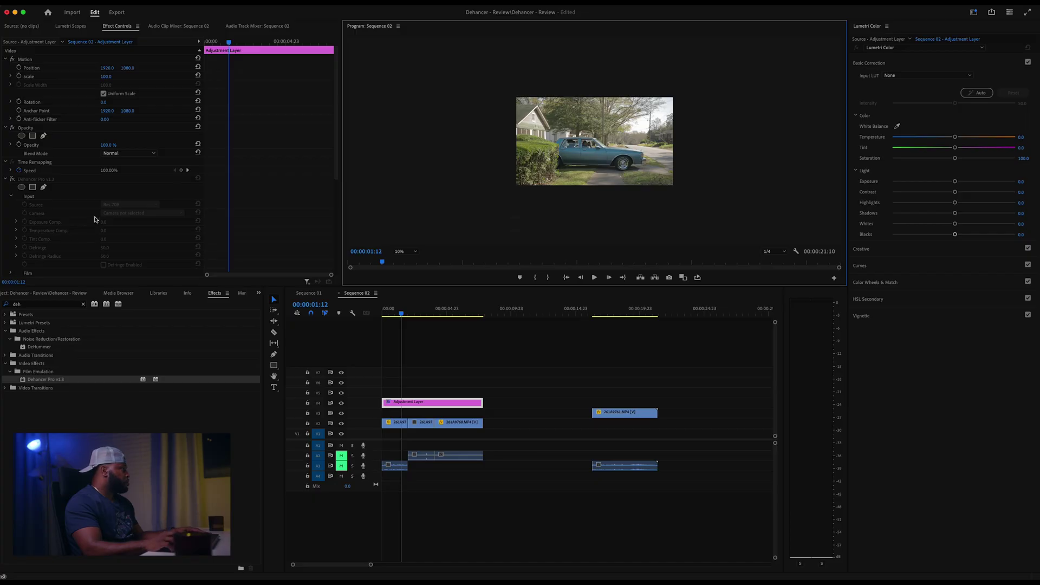
pyautogui.hotkey('ctrl', '`')
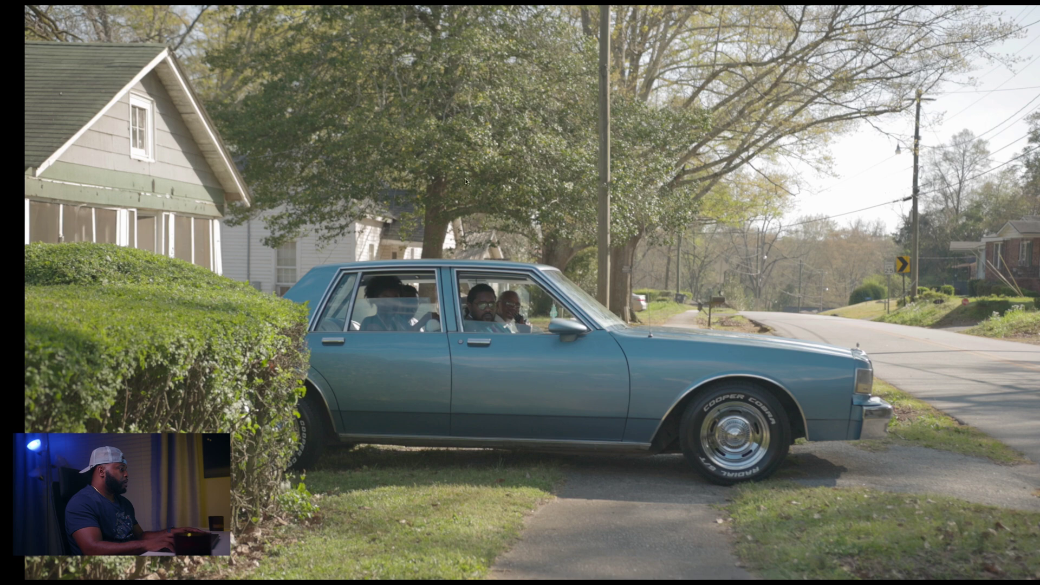
pyautogui.hotkey('ctrl', '`')
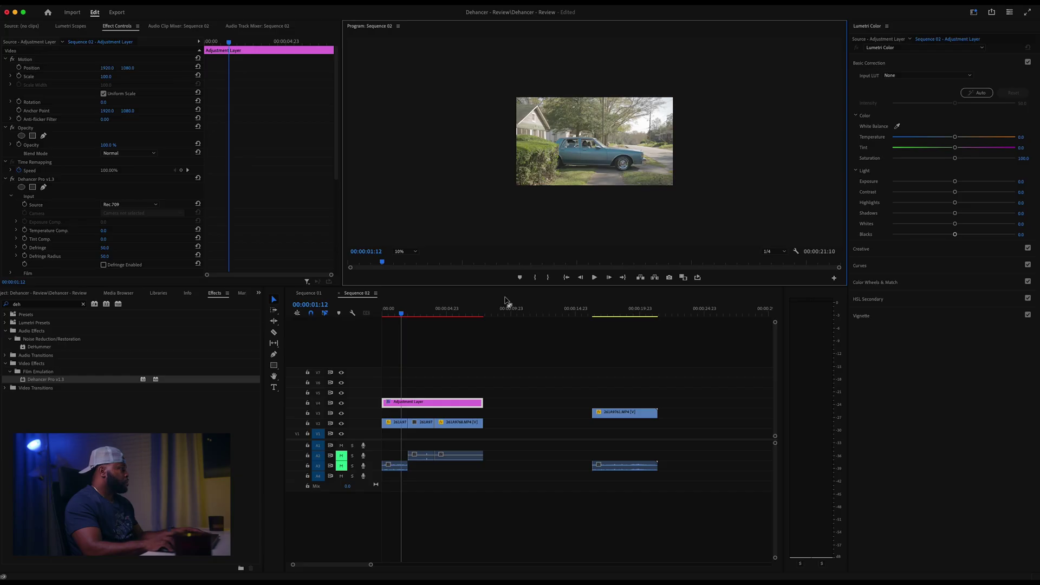
# Step: Check the input Source list for its Choose Camera option and leave Rec.709 selected
pyautogui.scroll(-1, 109, 214)
pyautogui.click(122, 196)
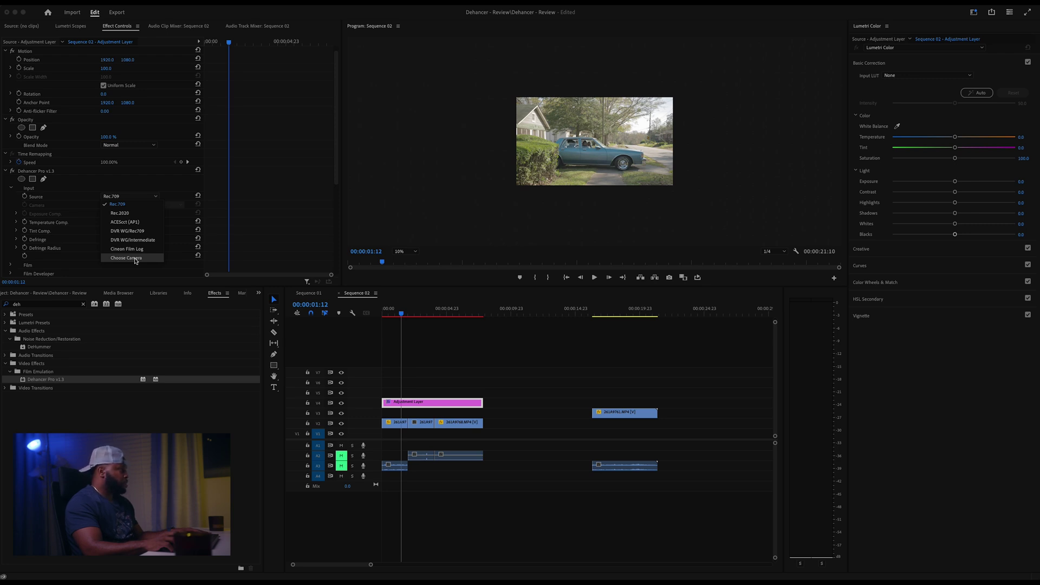
pyautogui.click(429, 158)
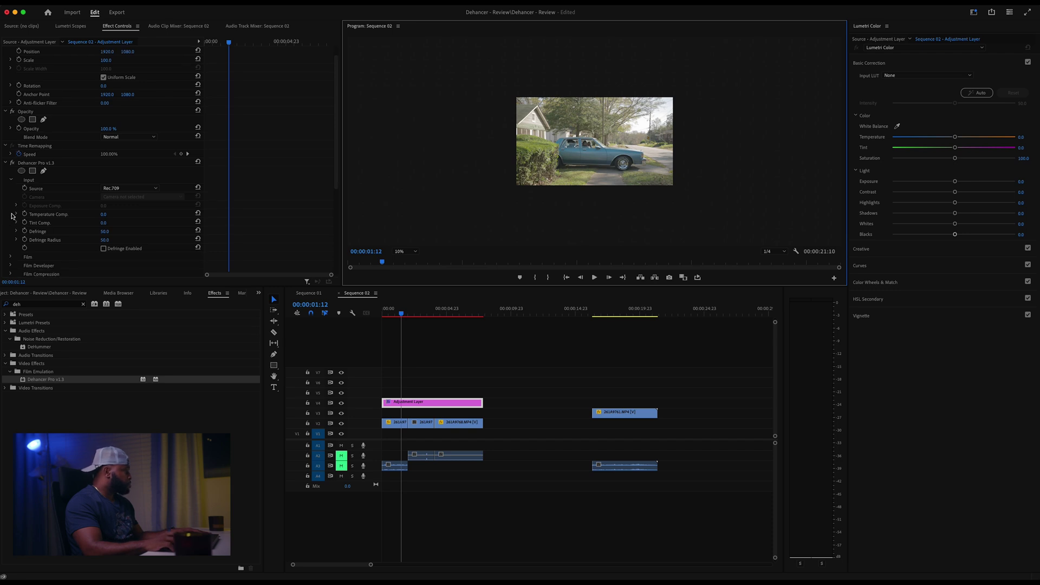
# Step: Expand Dehancer's Film section and look through the list of available film profiles
pyautogui.click(12, 212)
pyautogui.scroll(-3, 11, 210)
pyautogui.click(10, 217)
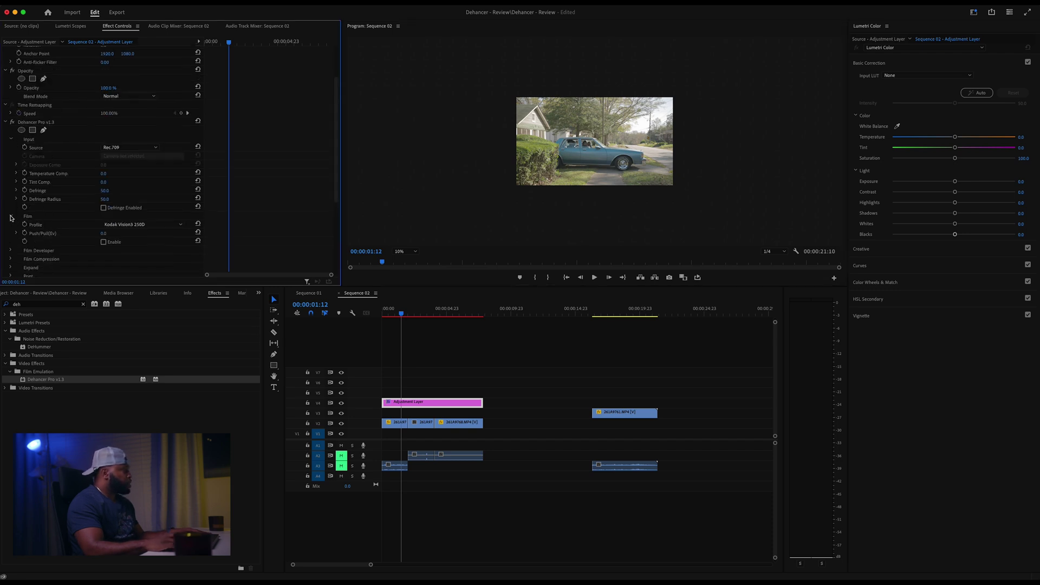
pyautogui.click(143, 228)
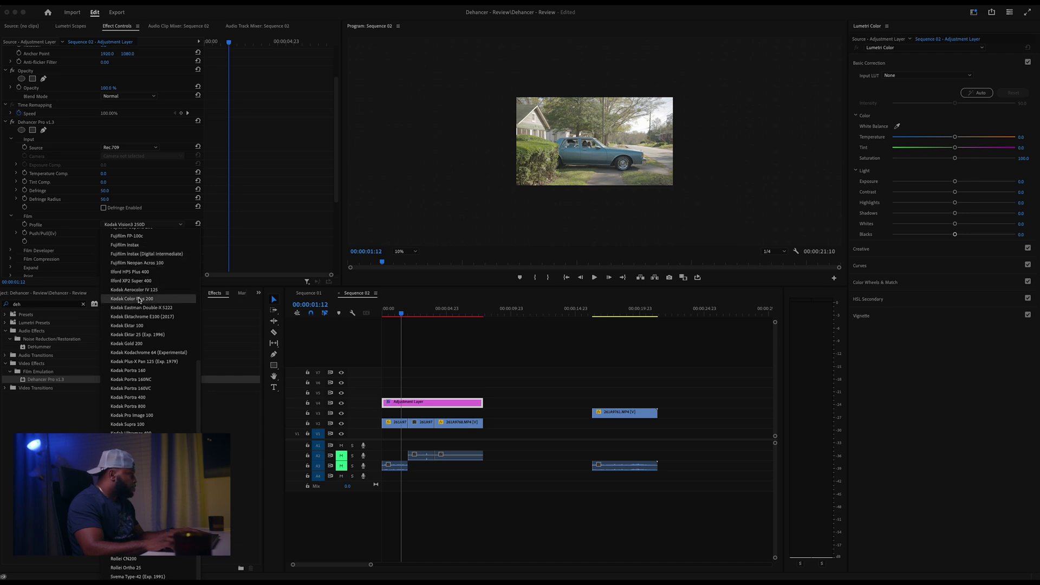
pyautogui.moveTo(198, 374); pyautogui.dragTo(202, 231)
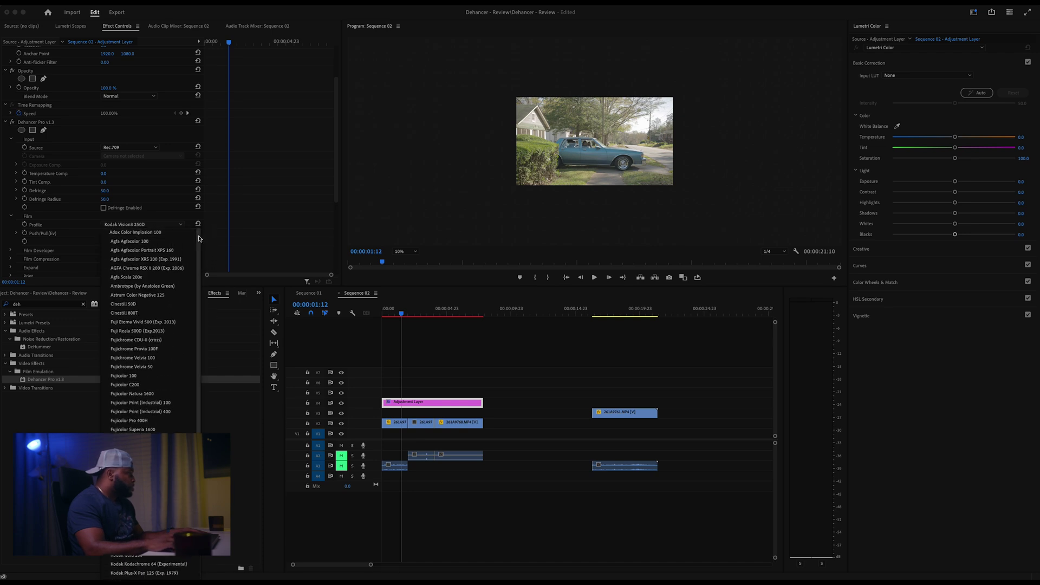
pyautogui.click(11, 216)
# Step: Browse the camera profiles offered by the Choose Camera input source, and return the Source to Rec.709
pyautogui.click(130, 150)
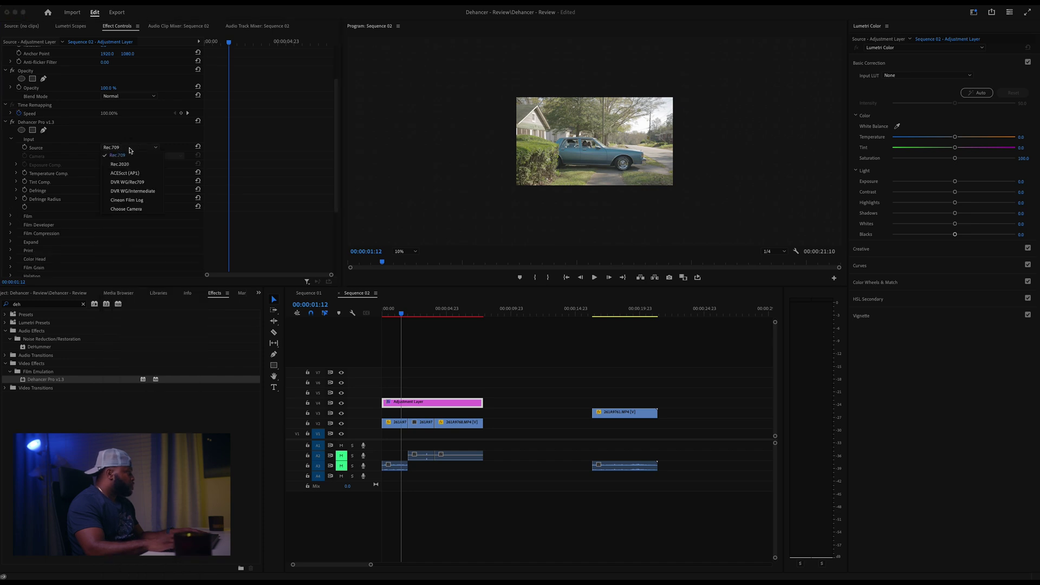
pyautogui.click(134, 210)
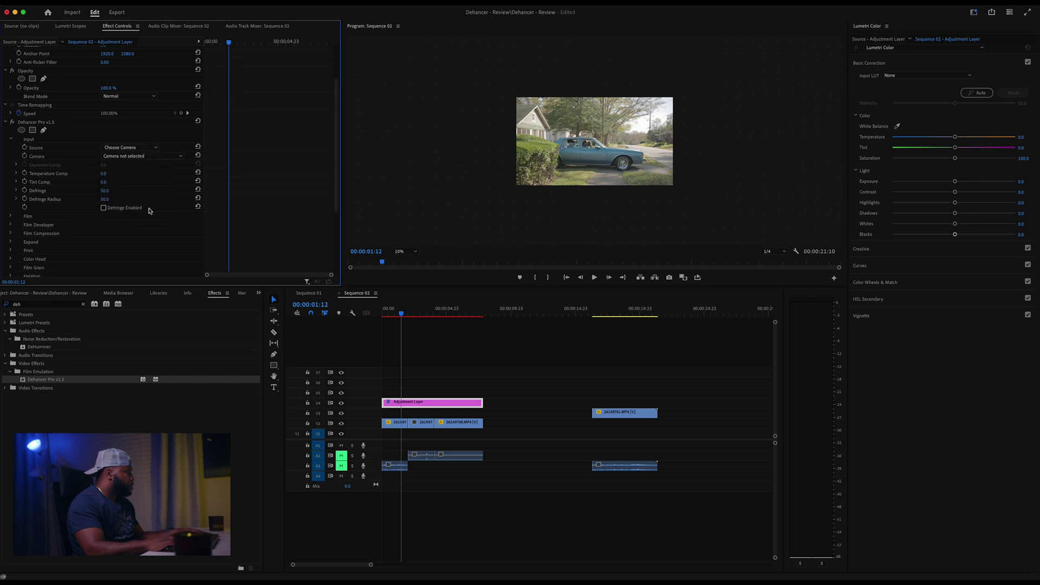
pyautogui.click(157, 158)
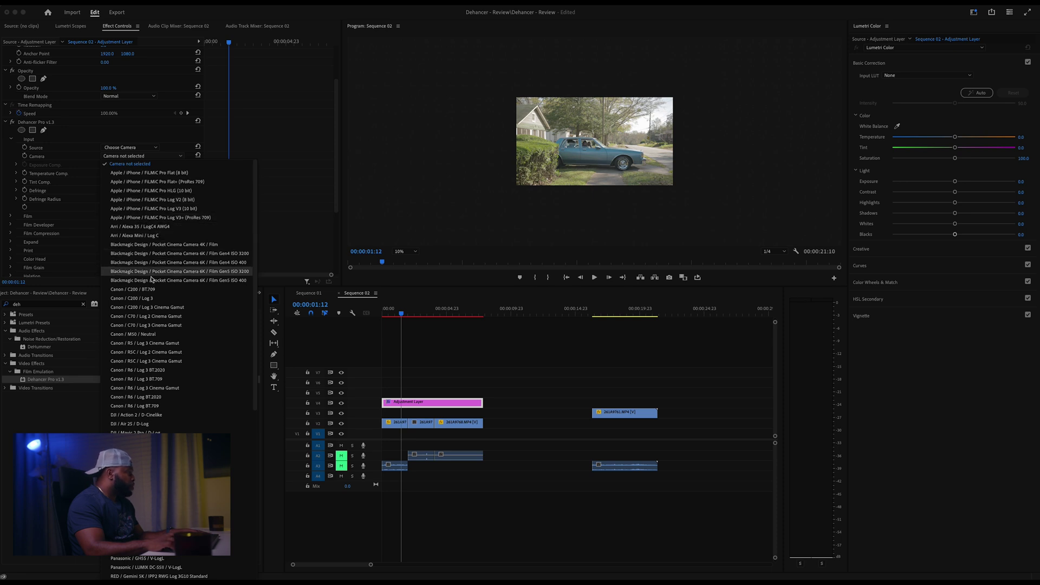
pyautogui.moveTo(256, 318); pyautogui.dragTo(253, 366)
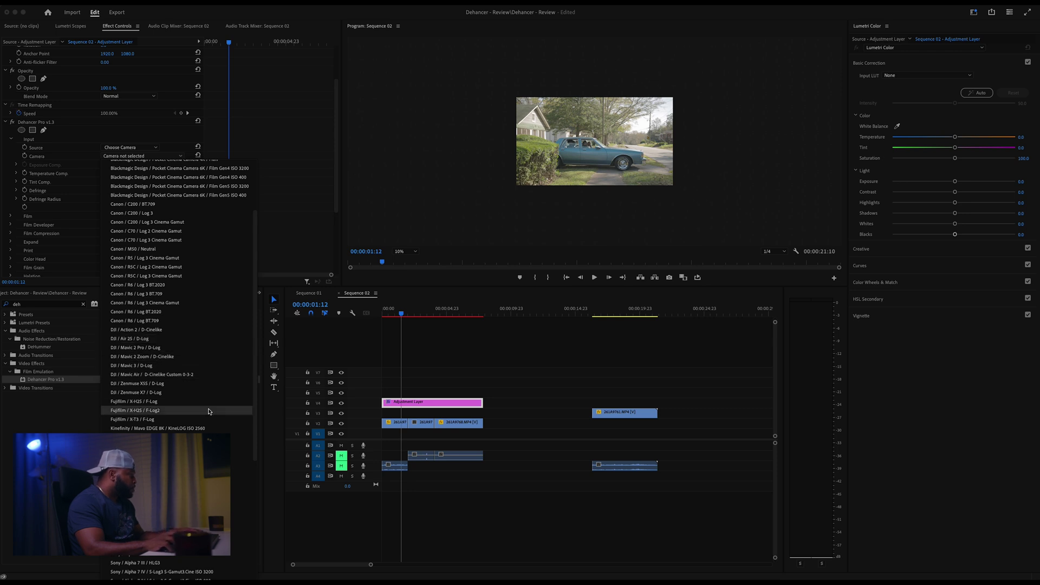
pyautogui.moveTo(257, 389); pyautogui.dragTo(255, 245)
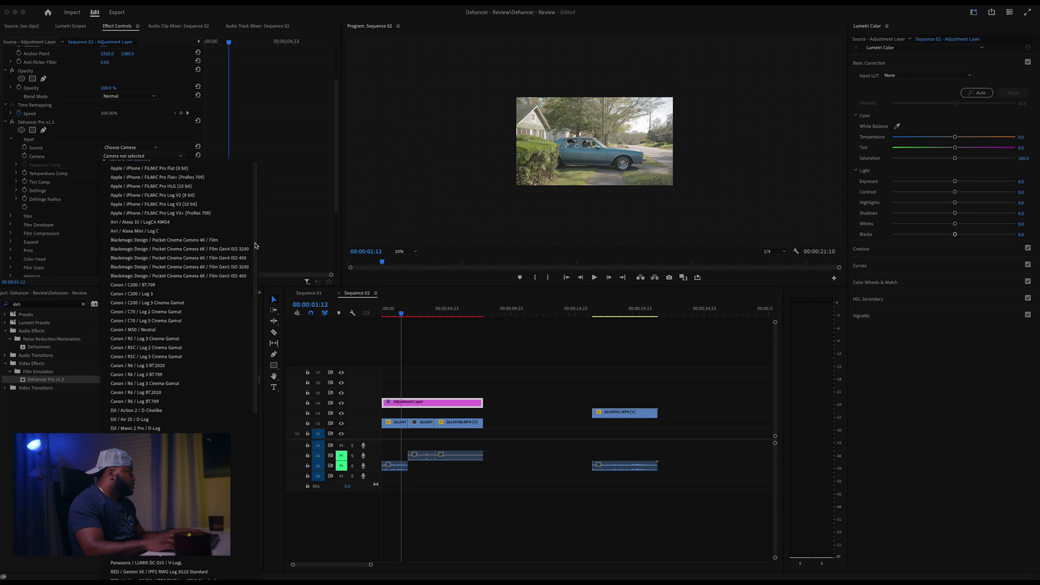
pyautogui.click(73, 161)
pyautogui.click(142, 148)
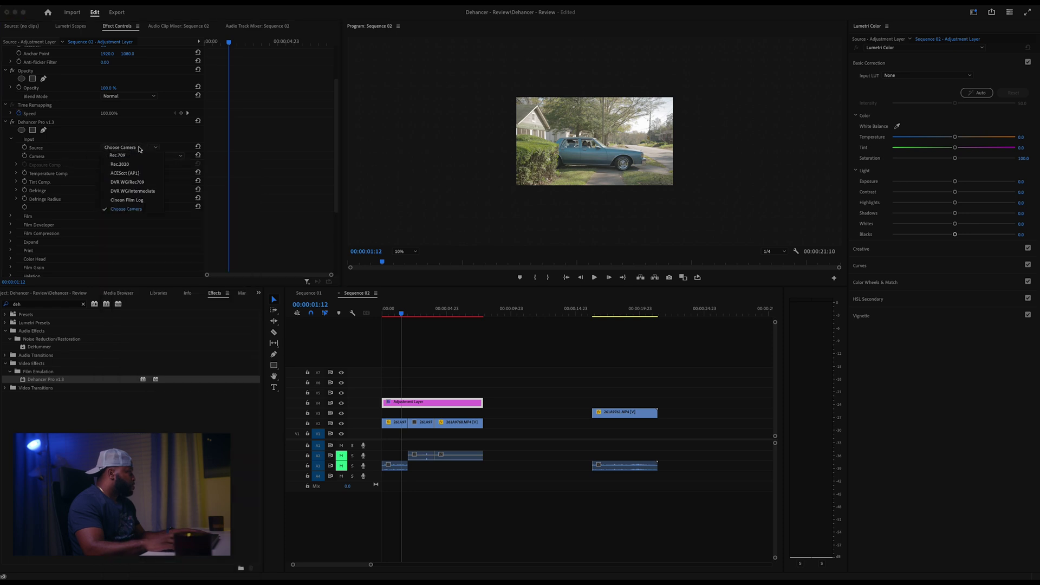
pyautogui.click(133, 153)
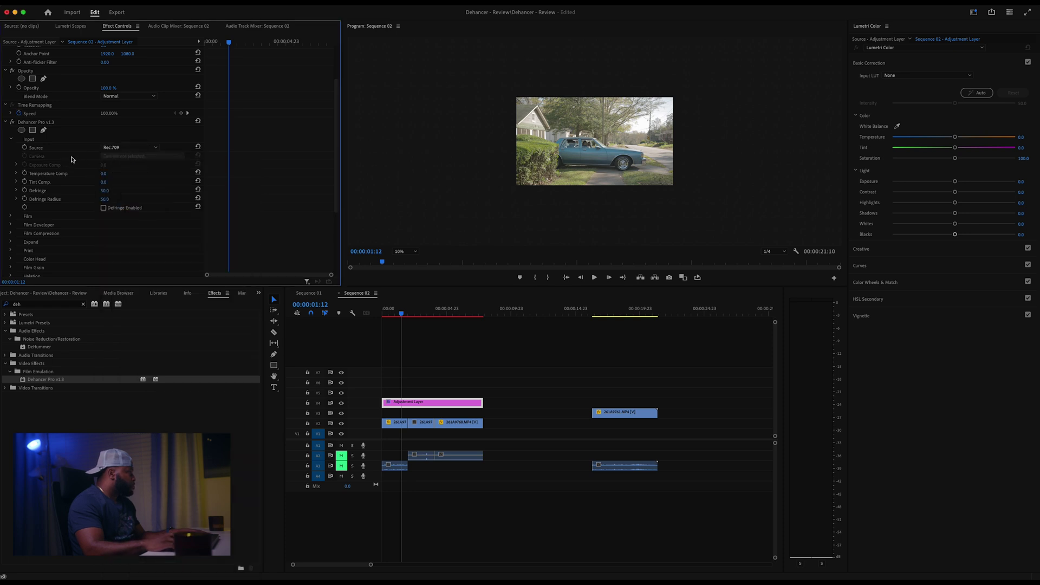
# Step: Set Dehancer's Film profile to Kodak Supra 100 and enable the Film section
pyautogui.click(10, 217)
pyautogui.scroll(-4, 11, 223)
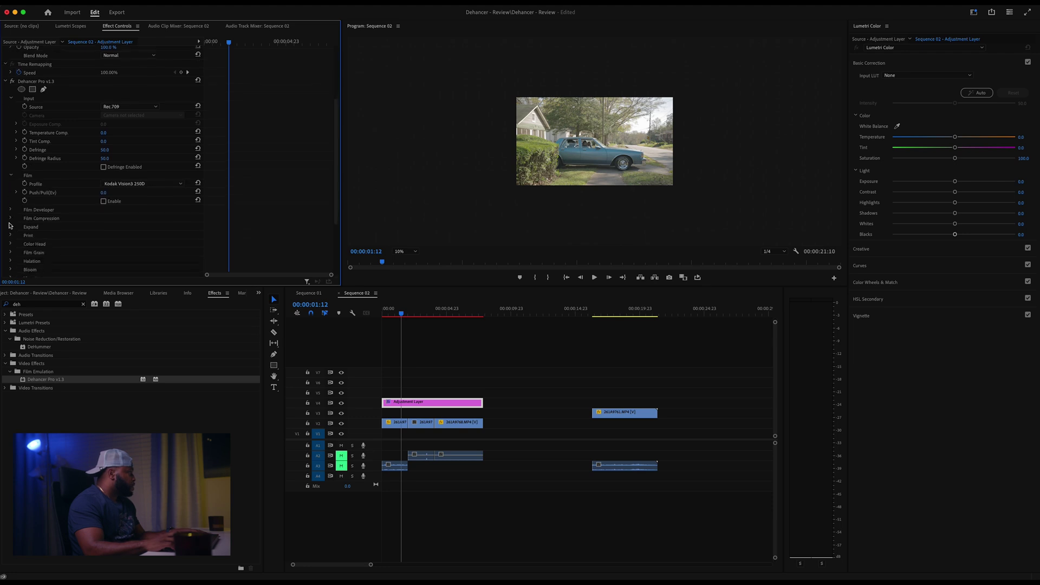
pyautogui.click(143, 167)
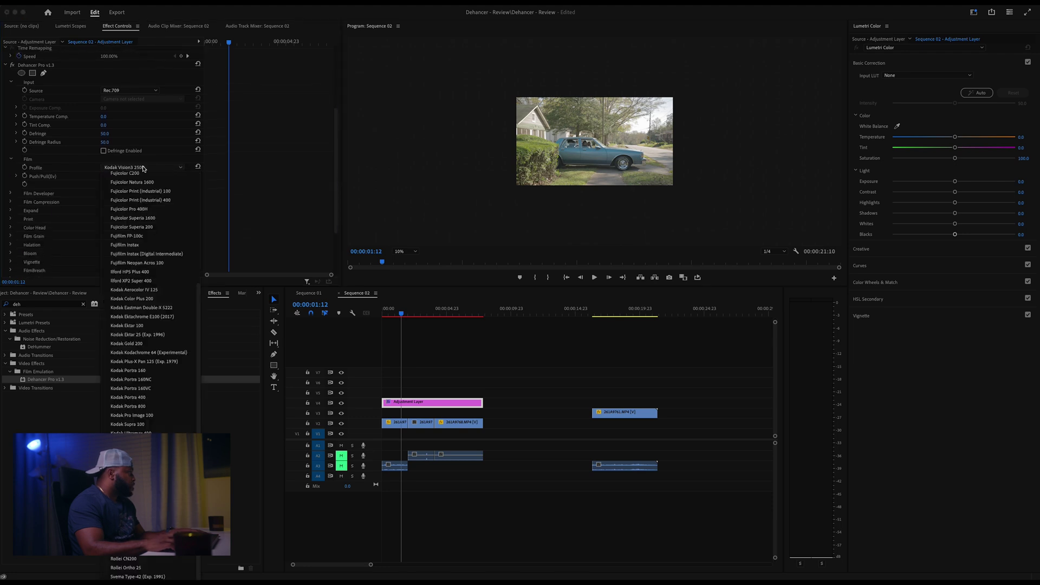
pyautogui.click(157, 426)
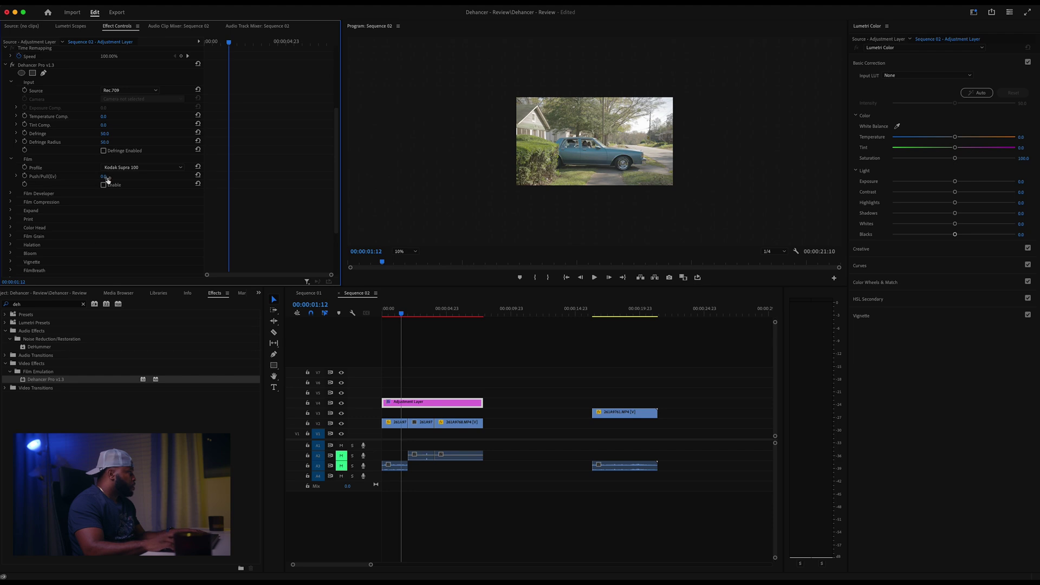
pyautogui.click(104, 186)
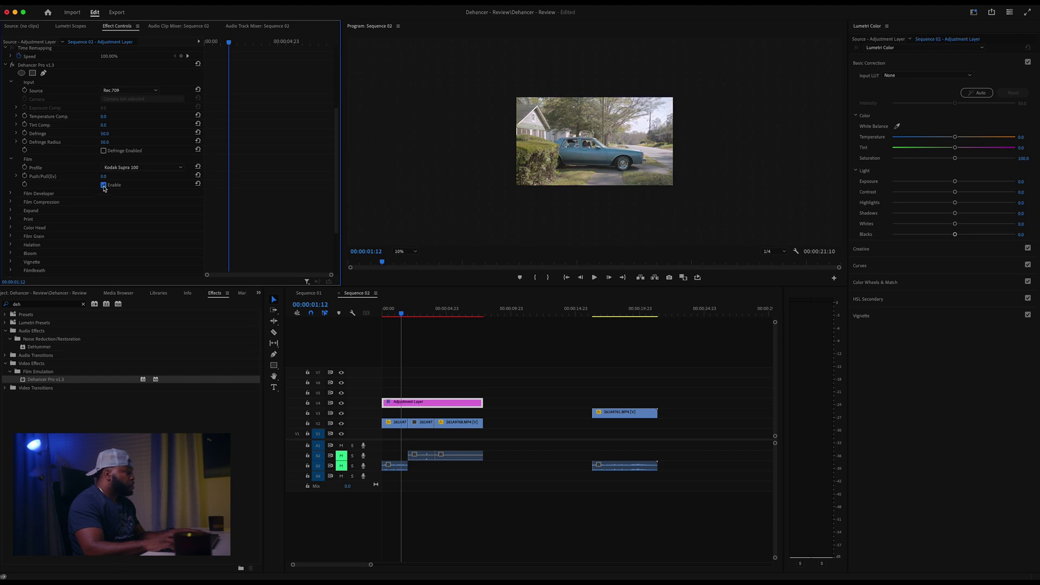
# Step: Set the program preview's zoom to Fit and enlarge the preview area downward over the timeline
pyautogui.click(412, 252)
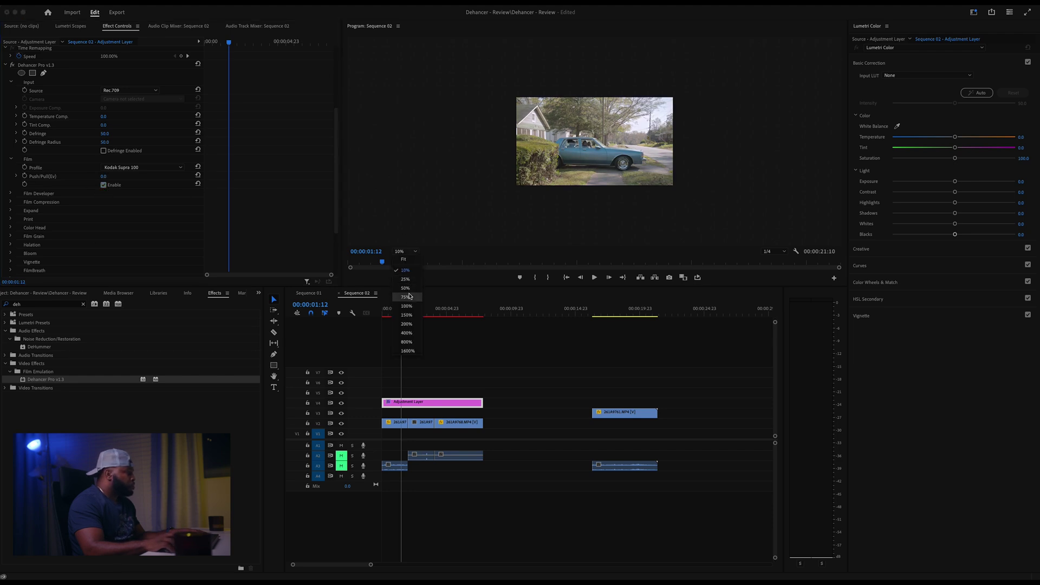
pyautogui.click(404, 259)
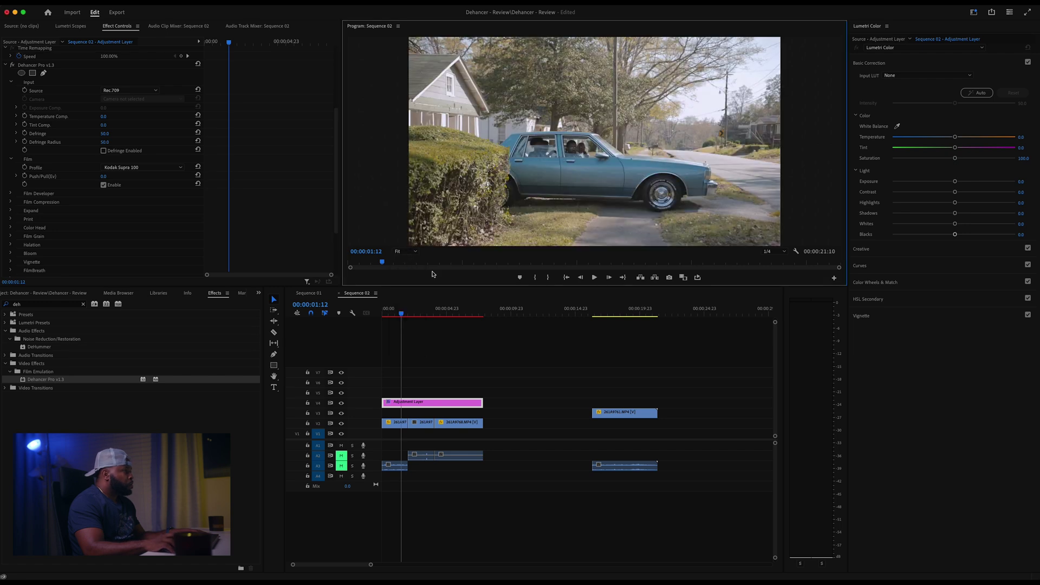
pyautogui.moveTo(344, 287); pyautogui.dragTo(337, 349)
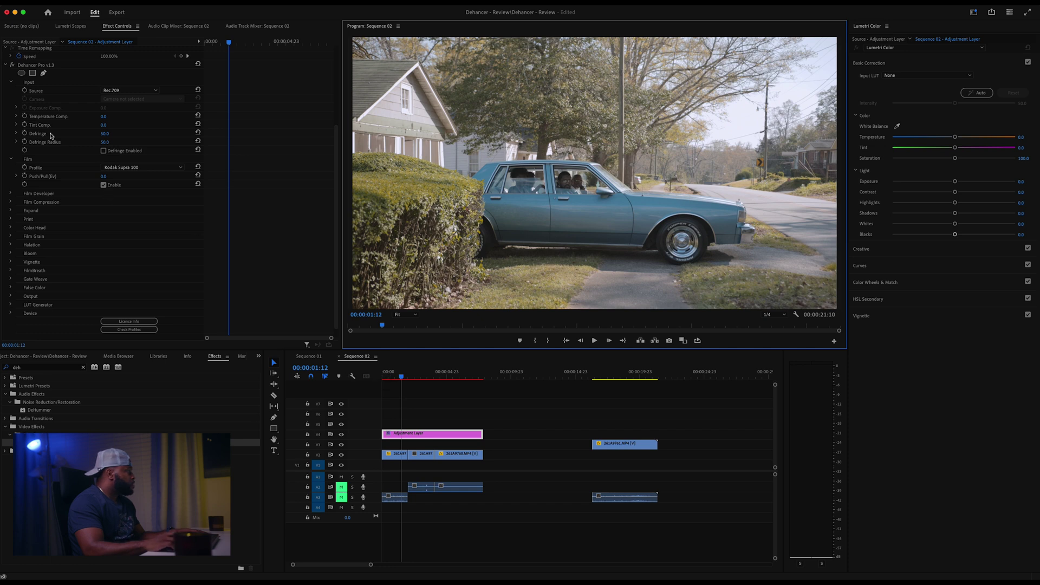
# Step: Enable Dehancer's Film Developer and set its Contrast Boost to 20
pyautogui.click(11, 194)
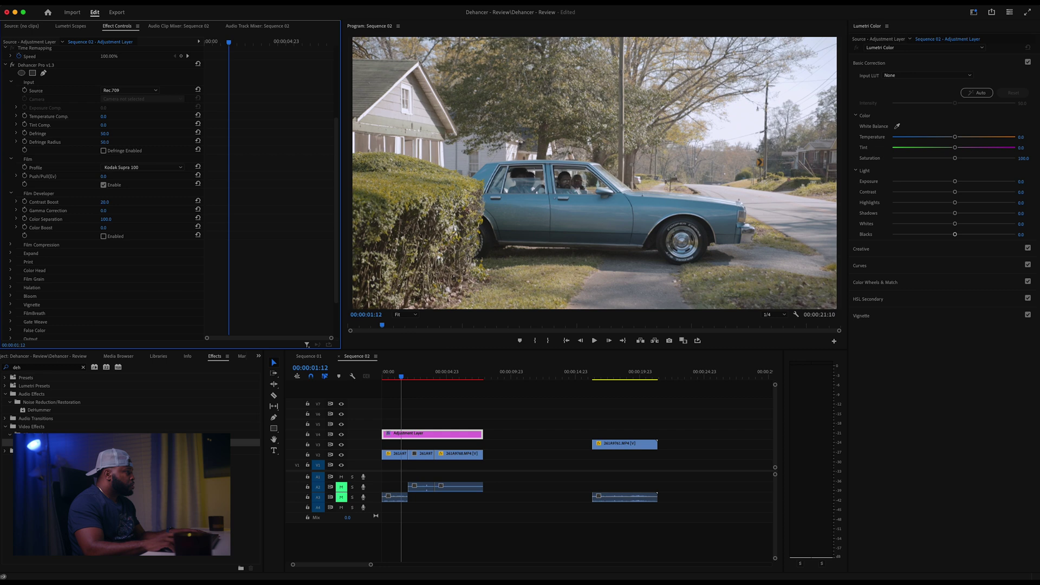
pyautogui.moveTo(105, 202); pyautogui.dragTo(87, 202)
pyautogui.click(103, 237)
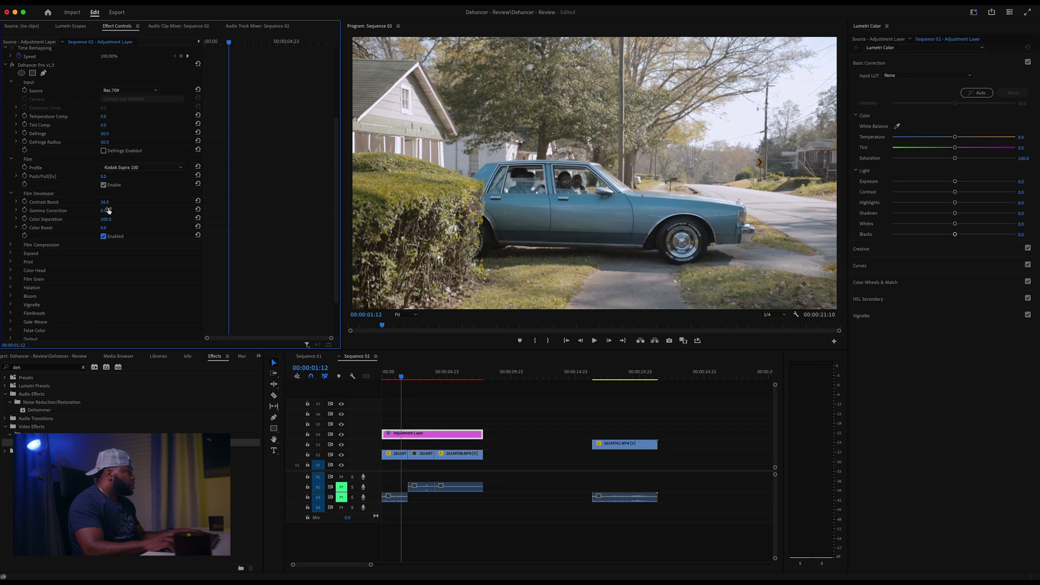
pyautogui.moveTo(105, 201); pyautogui.dragTo(94, 202)
pyautogui.moveTo(108, 202); pyautogui.dragTo(112, 202)
pyautogui.click(111, 201)
pyautogui.write('20')
pyautogui.press('Return')
# Step: Set the Film Developer's Color Boost to 57, compare the frame with the section off and on, and collapse the finished sections
pyautogui.moveTo(104, 228); pyautogui.dragTo(112, 228)
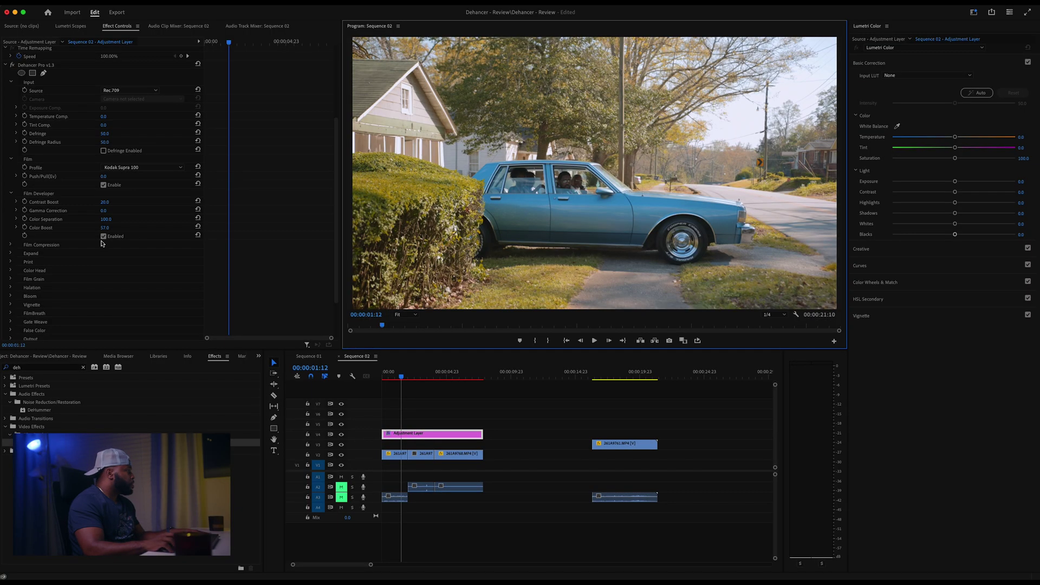
pyautogui.click(103, 236)
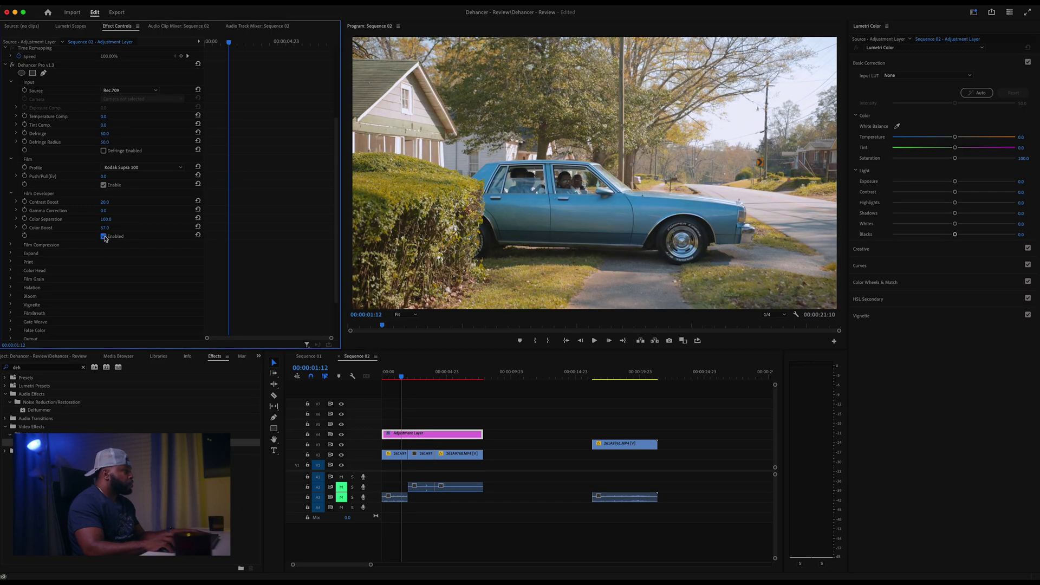
pyautogui.click(104, 237)
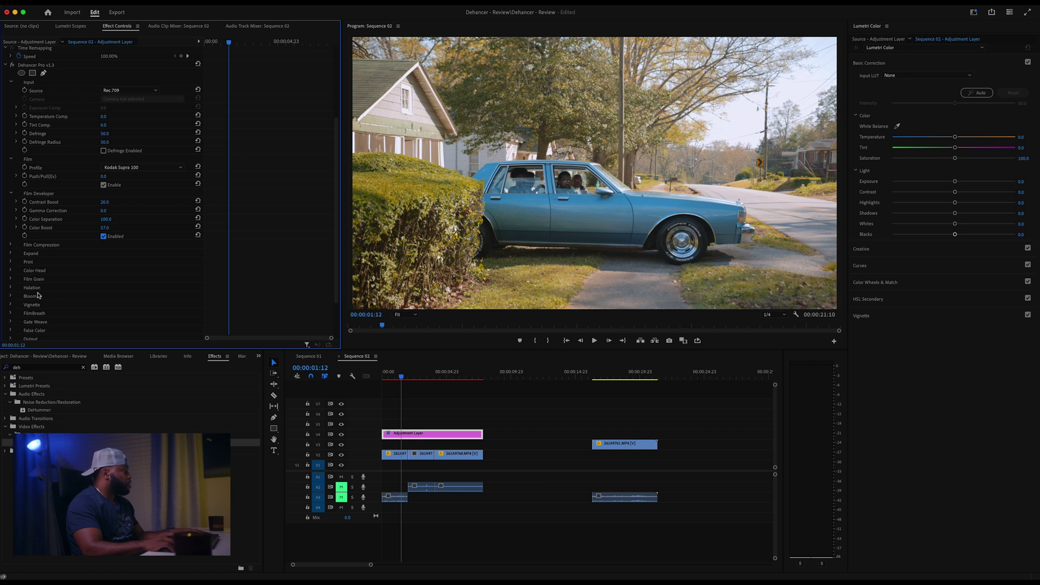
pyautogui.click(11, 194)
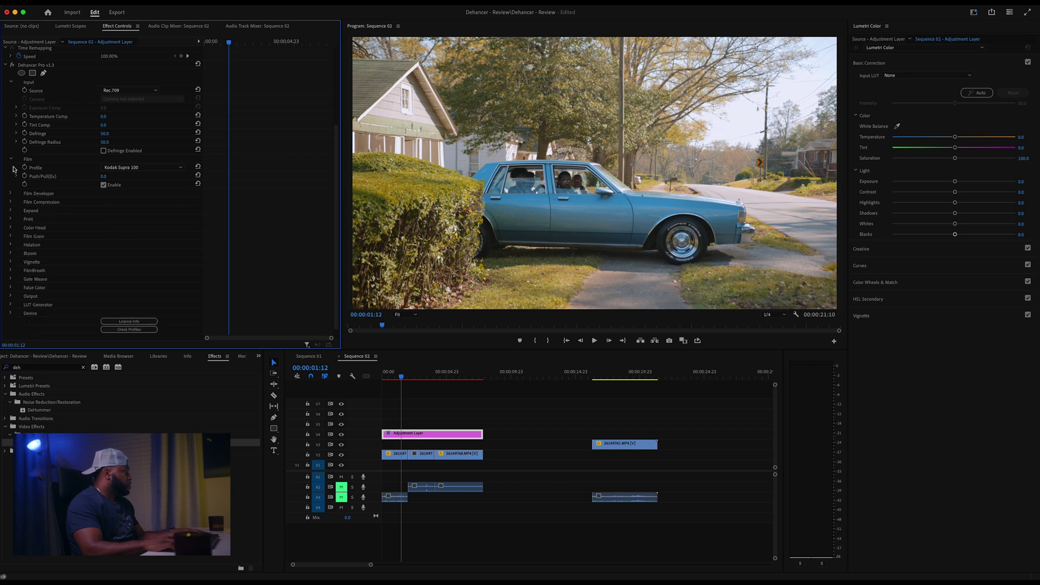
pyautogui.click(12, 160)
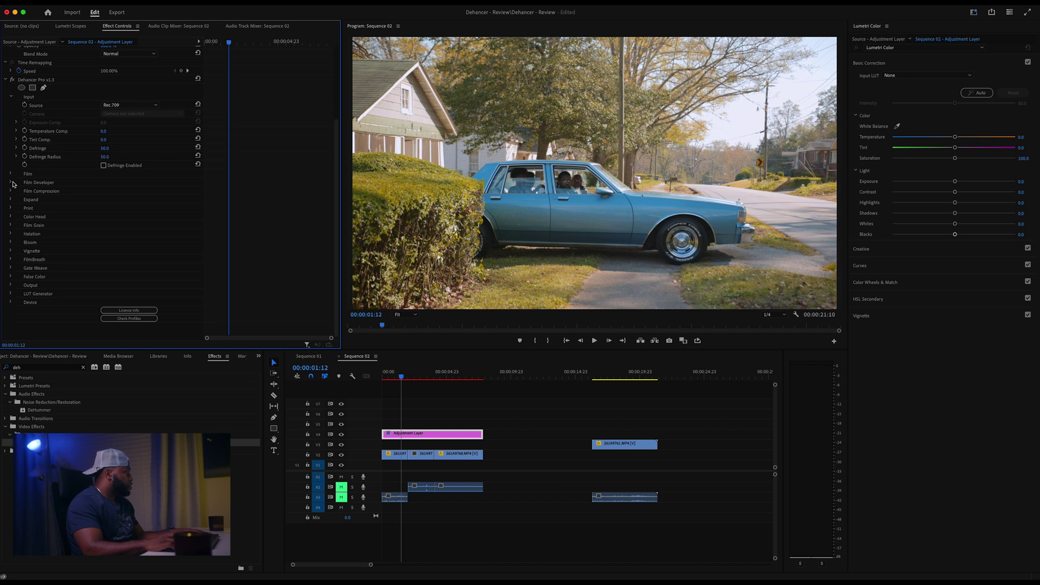
# Step: Enable Dehancer's Film Compression and set its White Point to 114
pyautogui.click(11, 183)
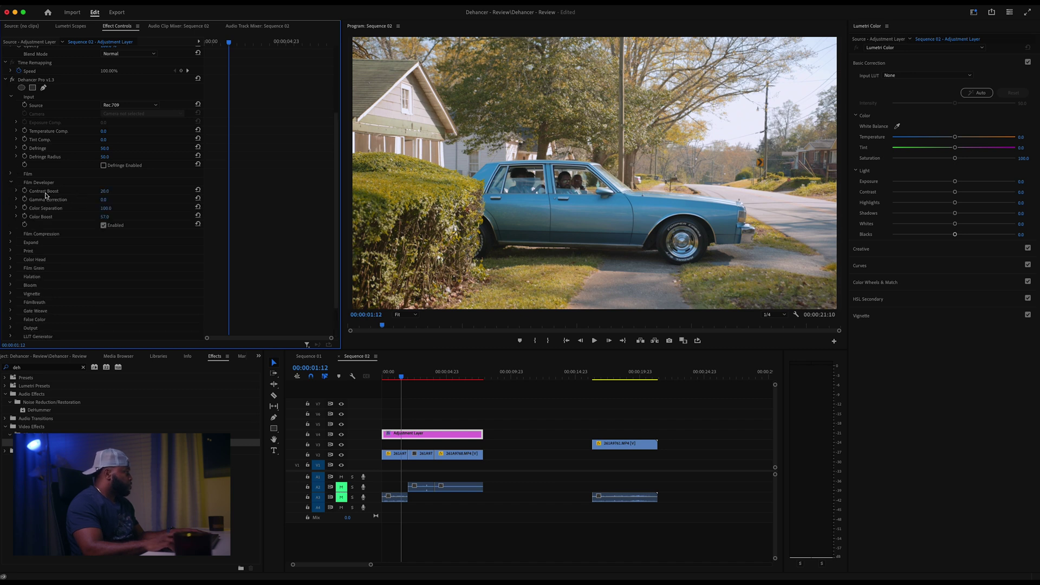
pyautogui.click(11, 184)
pyautogui.click(11, 192)
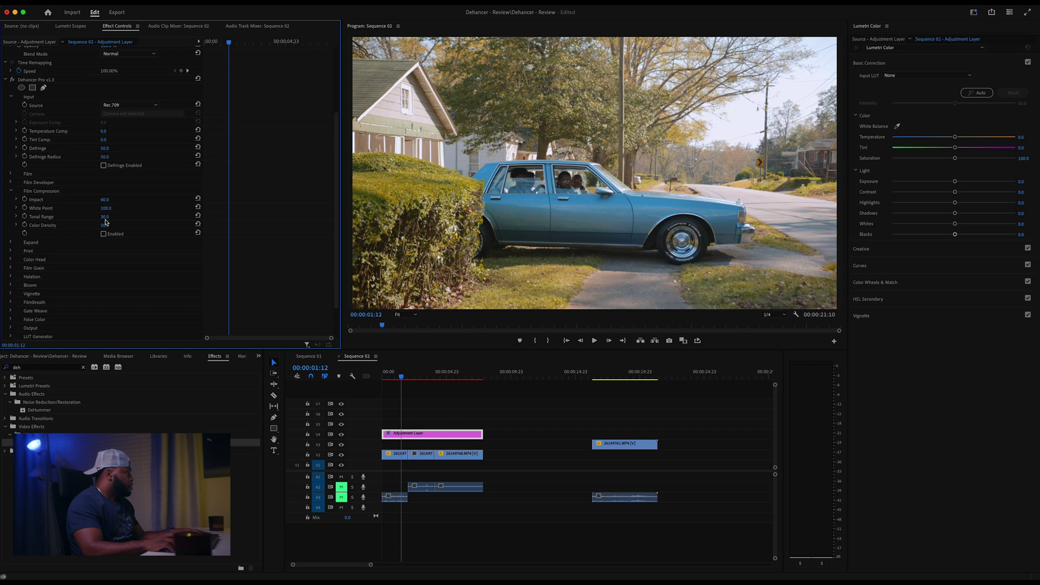
pyautogui.moveTo(106, 208); pyautogui.dragTo(115, 208)
pyautogui.click(103, 234)
pyautogui.moveTo(108, 208); pyautogui.dragTo(74, 208)
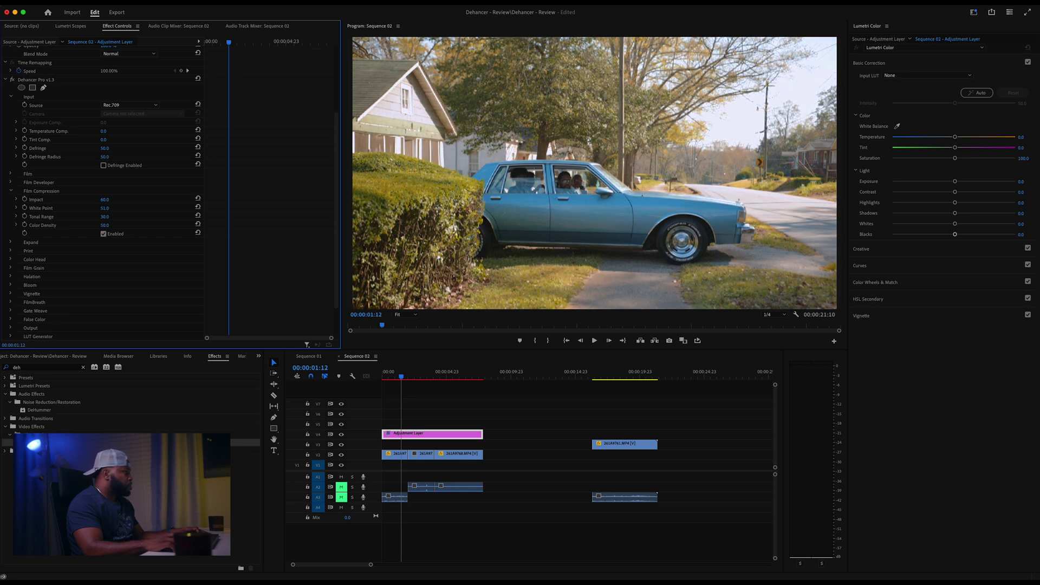
pyautogui.moveTo(104, 208); pyautogui.dragTo(108, 208)
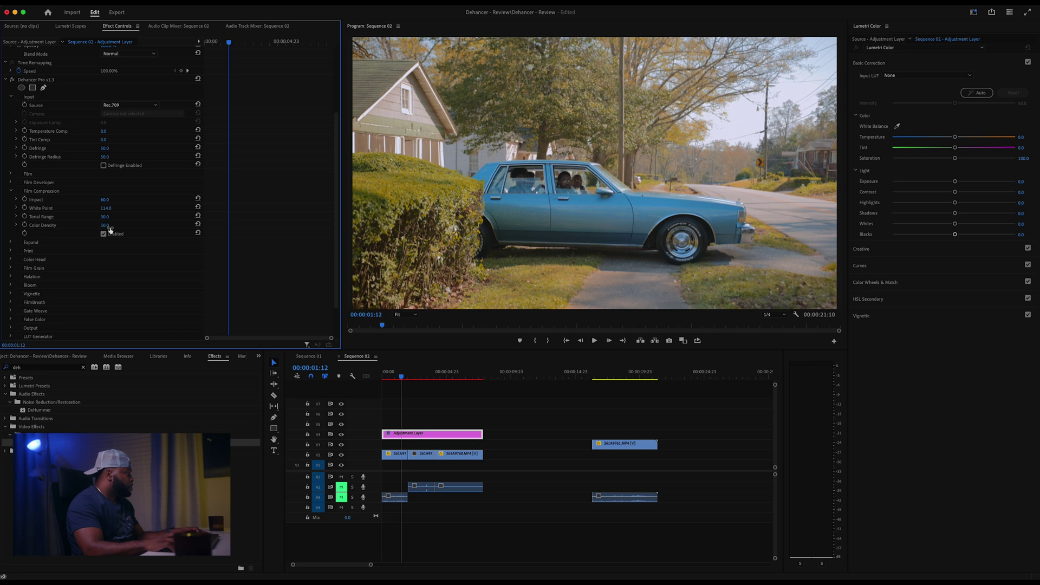
# Step: Try Film Compression's Color Density at 100, restore its previous value, and check the frame at full screen
pyautogui.moveTo(105, 224); pyautogui.dragTo(110, 225)
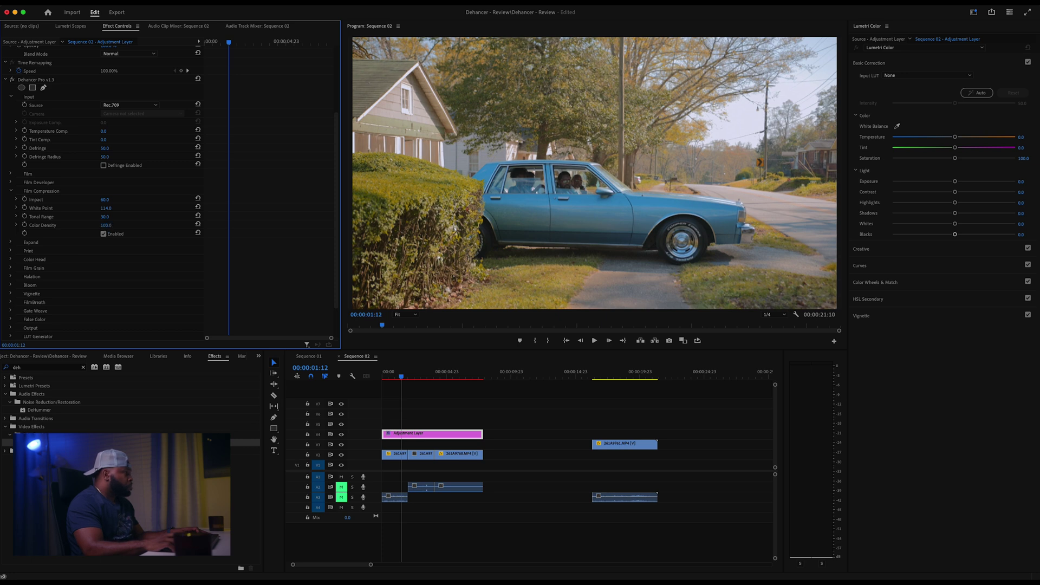
pyautogui.moveTo(105, 225); pyautogui.dragTo(128, 212)
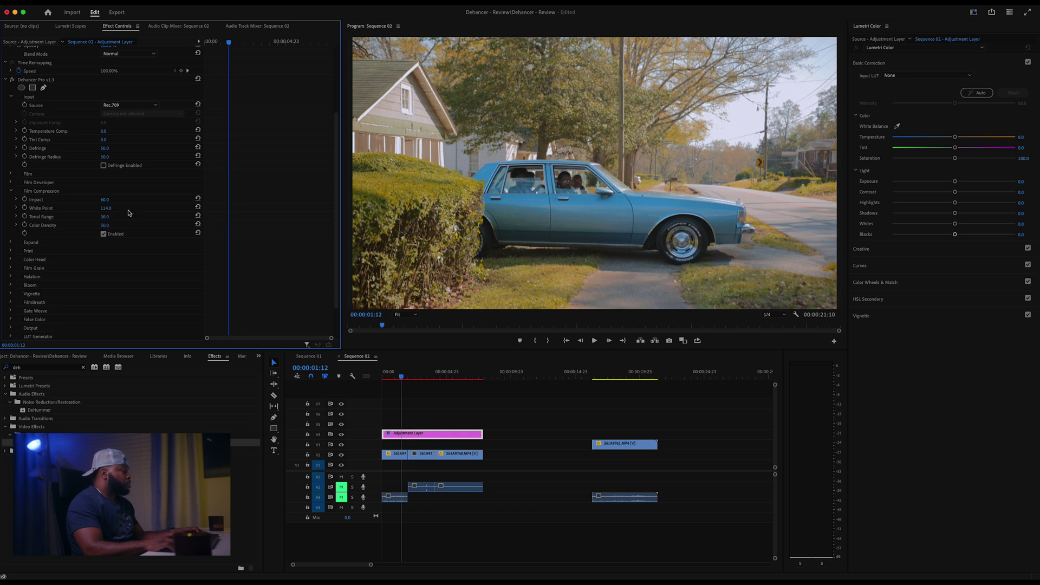
pyautogui.hotkey('ctrl', '`')
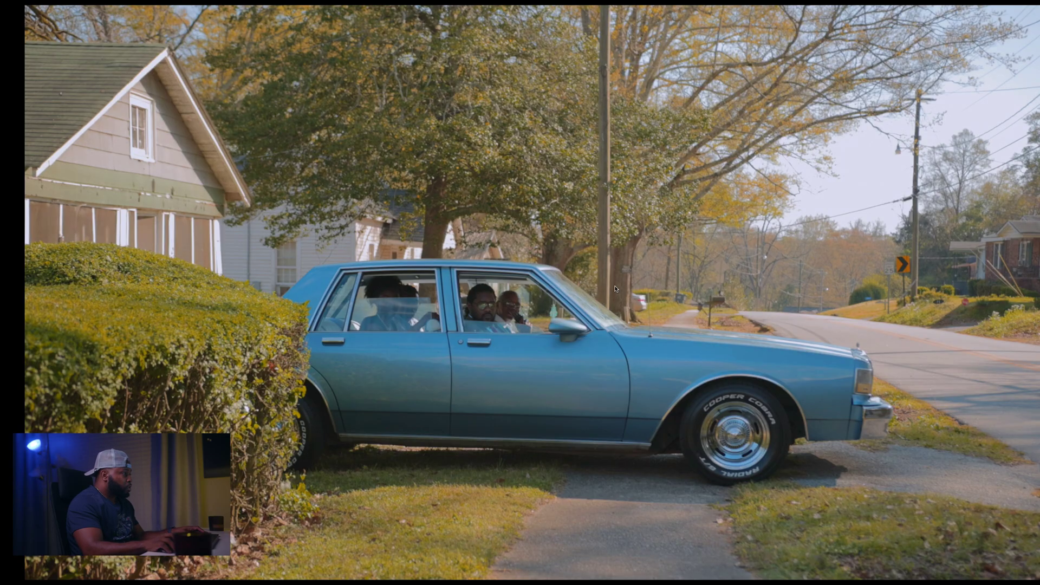
pyautogui.hotkey('ctrl', '`')
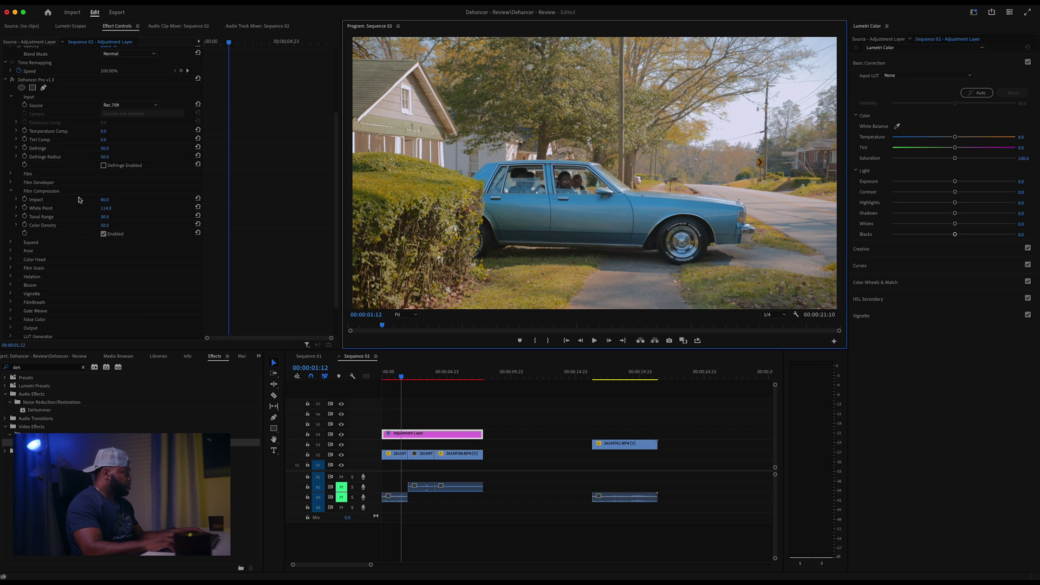
# Step: Try different Tonal Range values in Film Compression and set it to 35
pyautogui.moveTo(109, 217); pyautogui.dragTo(122, 217)
pyautogui.click(109, 217)
pyautogui.write('30')
pyautogui.press('Return')
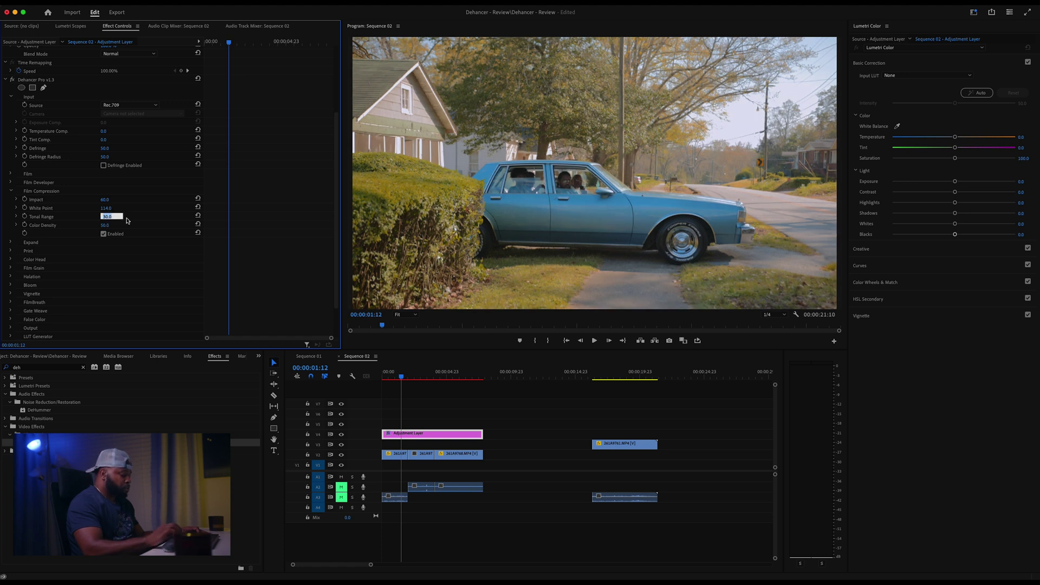
pyautogui.write('35')
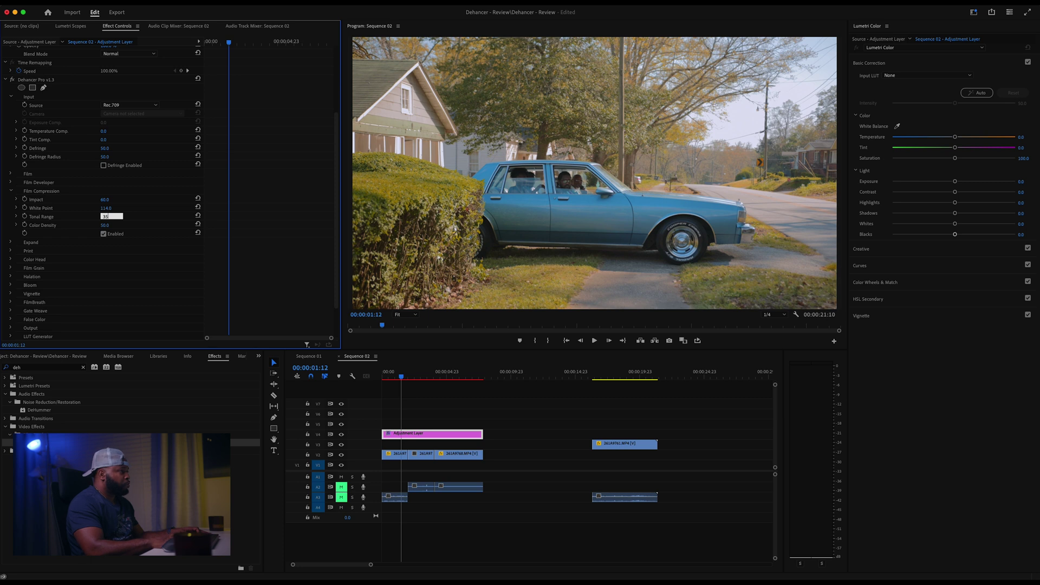
pyautogui.press('Return')
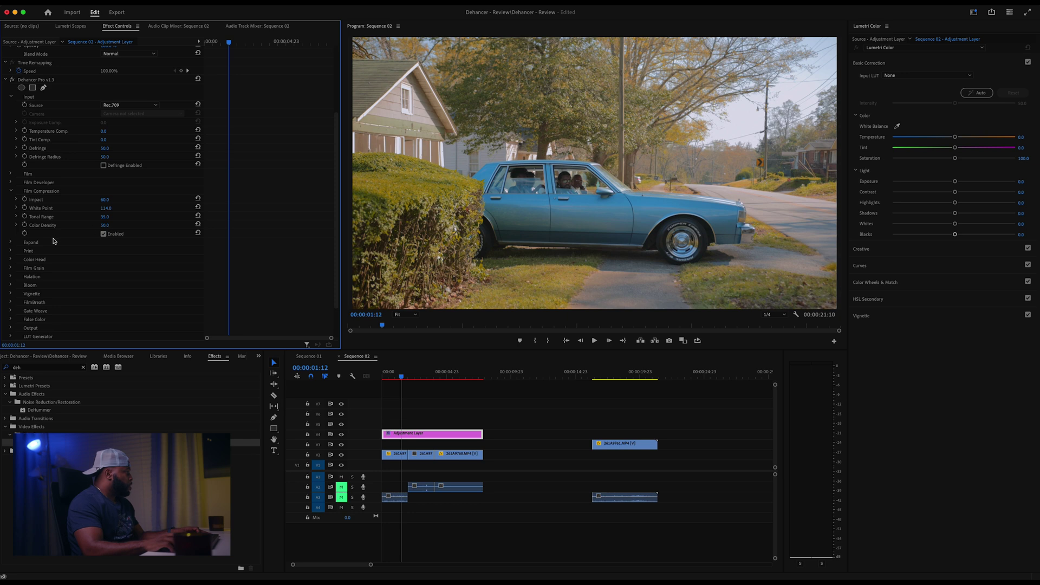
# Step: Open Dehancer's Print settings in place of Film Compression, try Saturation values before restoring 100, and set Tonal Contrast to 10
pyautogui.click(11, 191)
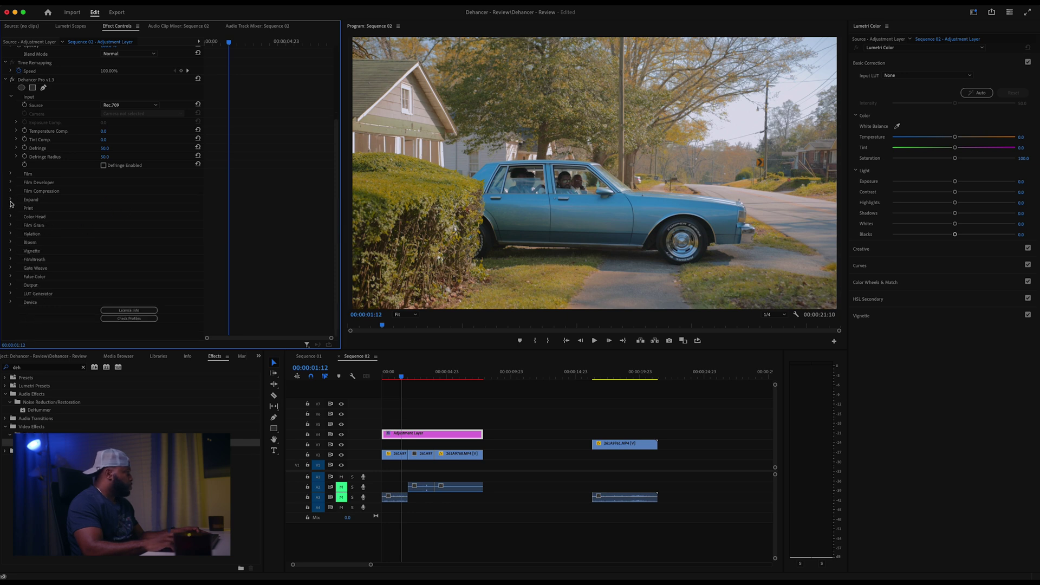
pyautogui.click(10, 208)
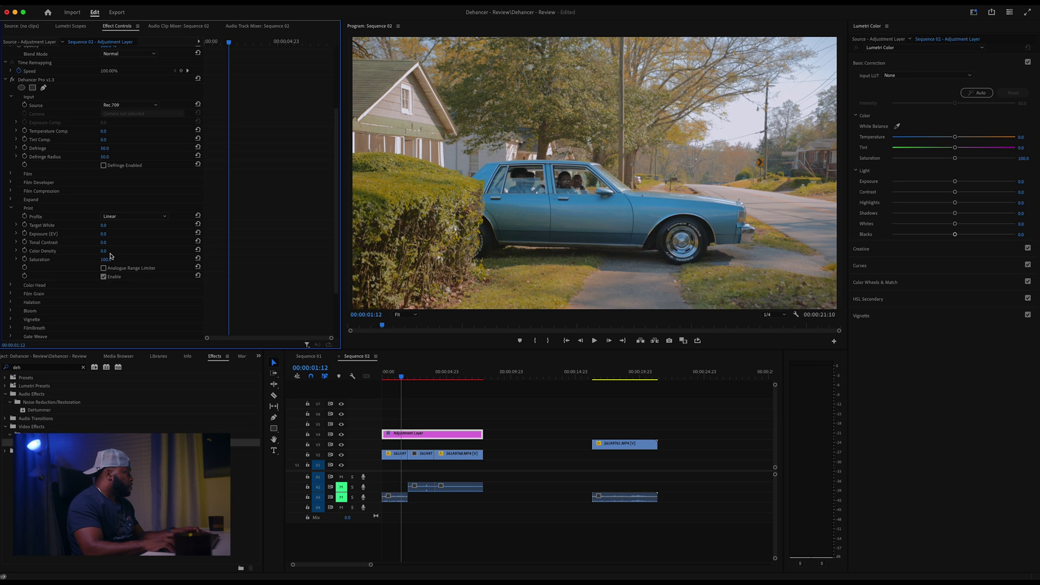
pyautogui.moveTo(106, 260)
pyautogui.mouseDown()
pyautogui.moveTo(80, 259)
pyautogui.moveTo(123, 260)
pyautogui.mouseUp()
pyautogui.moveTo(107, 260); pyautogui.dragTo(112, 259)
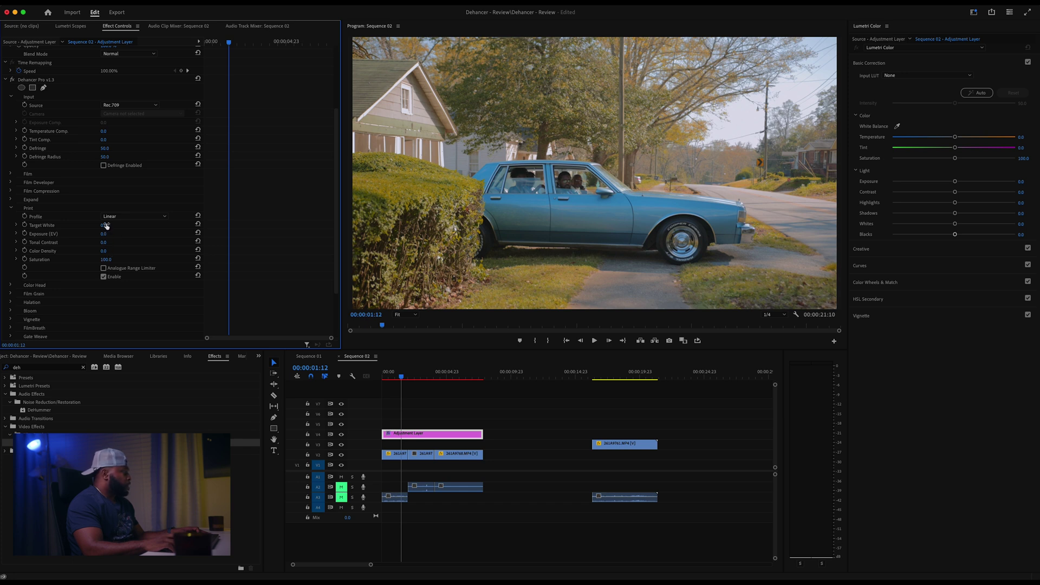
pyautogui.moveTo(107, 226)
pyautogui.mouseDown()
pyautogui.moveTo(118, 226)
pyautogui.moveTo(109, 226)
pyautogui.moveTo(118, 242)
pyautogui.mouseUp()
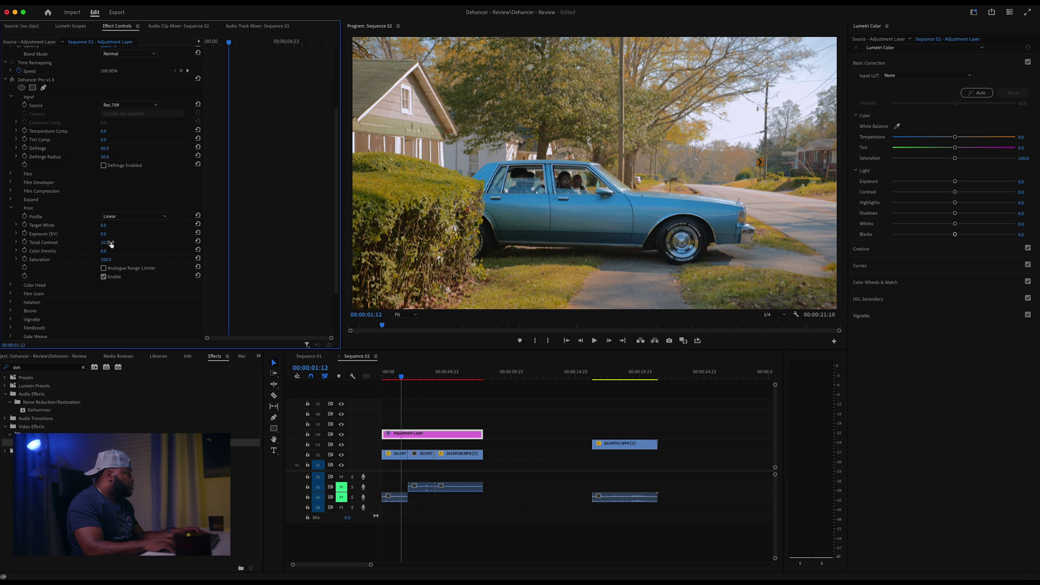
# Step: Try Print's Color Density at 81, reduce it to about 19, and collapse the Print section
pyautogui.moveTo(105, 251); pyautogui.dragTo(124, 251)
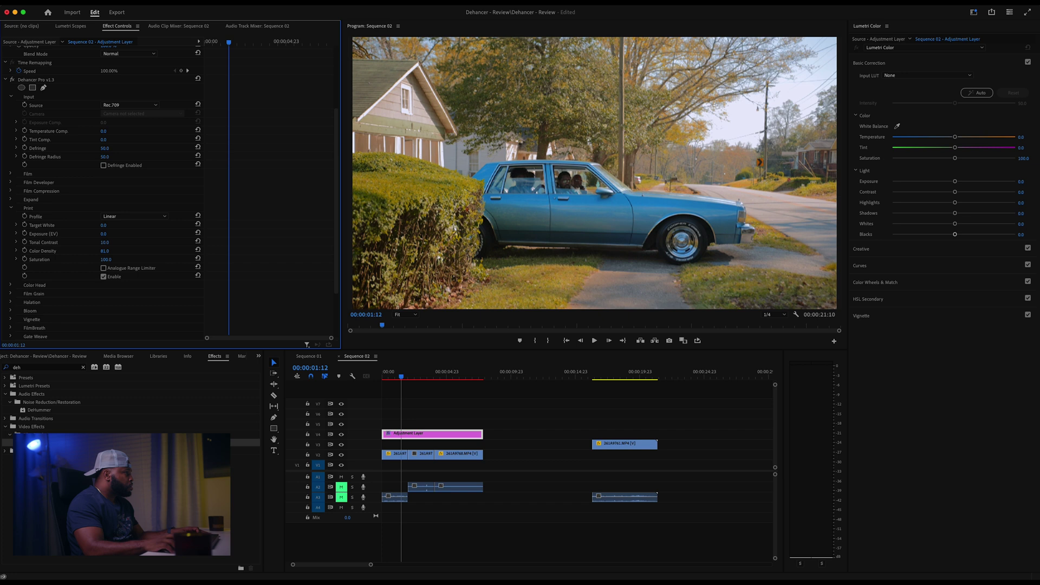
pyautogui.moveTo(104, 251); pyautogui.dragTo(92, 251)
pyautogui.moveTo(105, 251)
pyautogui.mouseDown()
pyautogui.moveTo(73, 251)
pyautogui.moveTo(95, 251)
pyautogui.mouseUp()
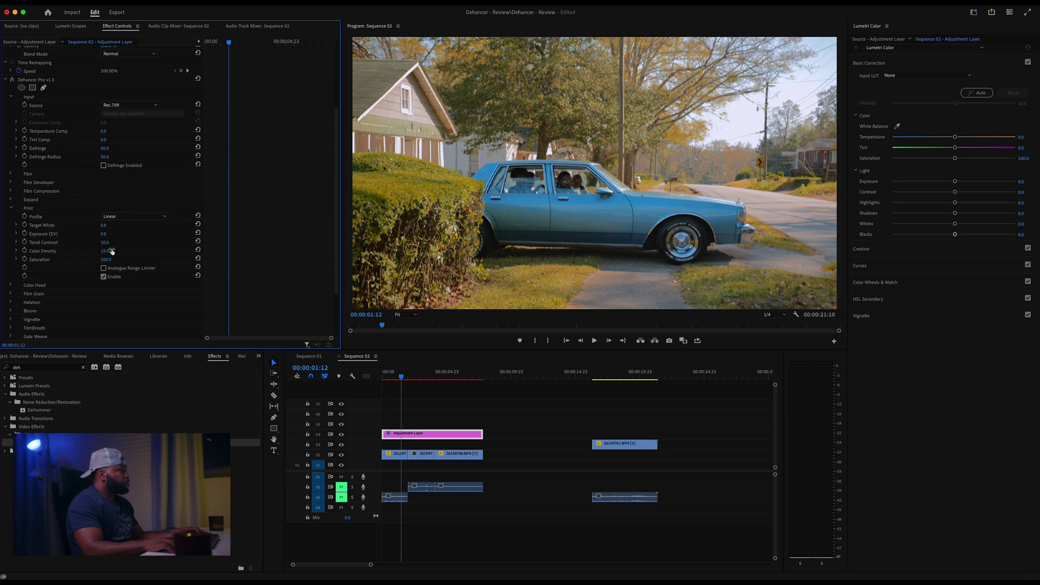
pyautogui.click(10, 209)
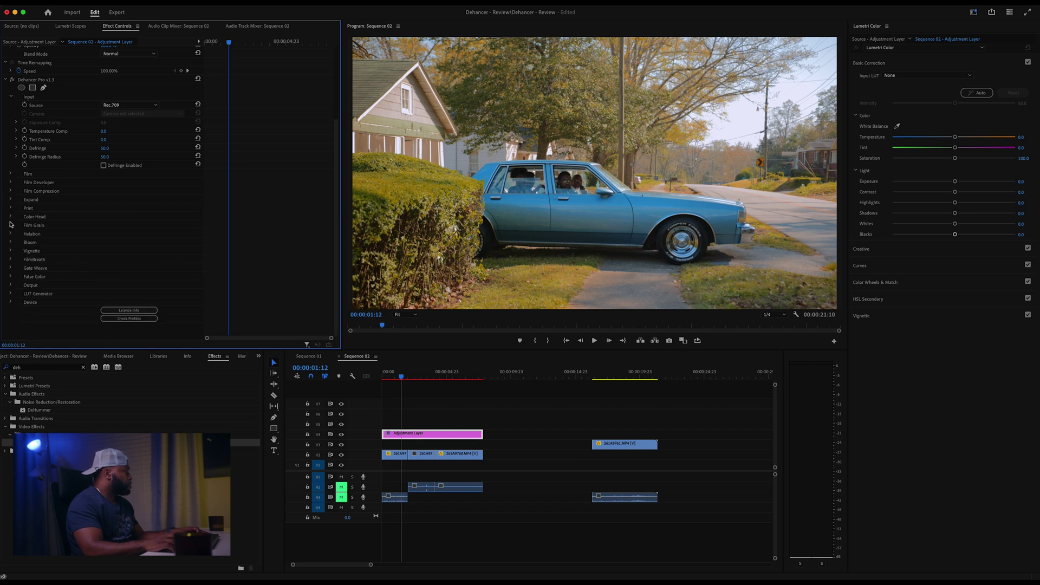
# Step: Enable Dehancer's Color Head and try Yellow - Blue towards blue and towards yellow, restoring it to 0
pyautogui.click(10, 217)
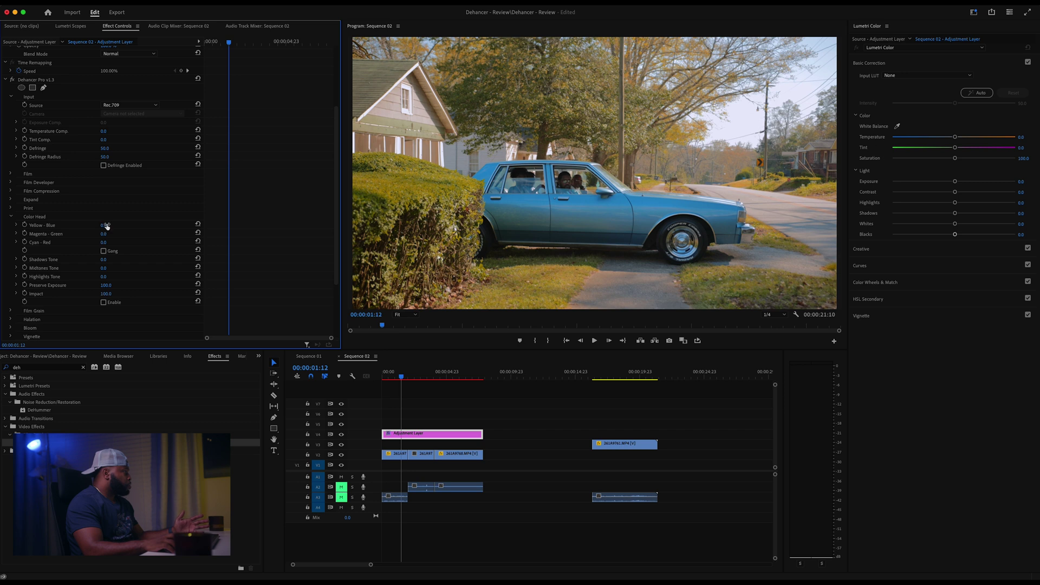
pyautogui.moveTo(104, 224); pyautogui.dragTo(123, 225)
pyautogui.click(103, 302)
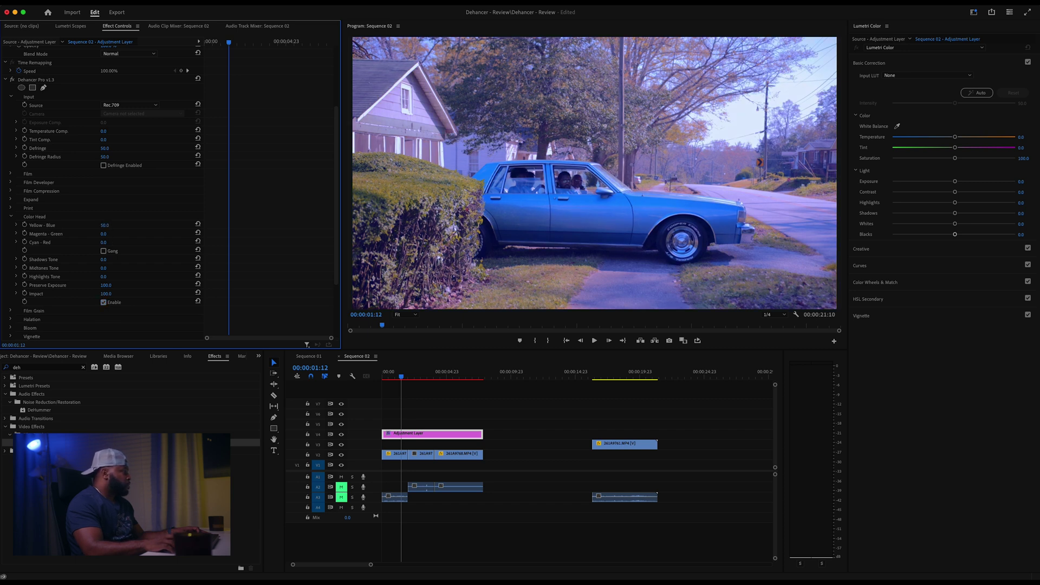
pyautogui.moveTo(104, 225); pyautogui.dragTo(100, 225)
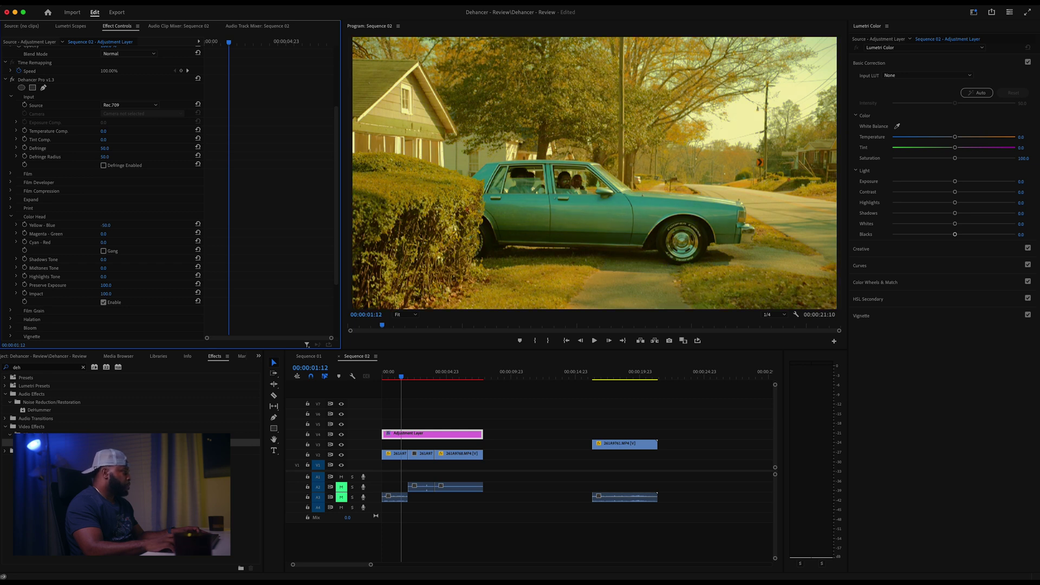
pyautogui.moveTo(100, 225); pyautogui.dragTo(109, 228)
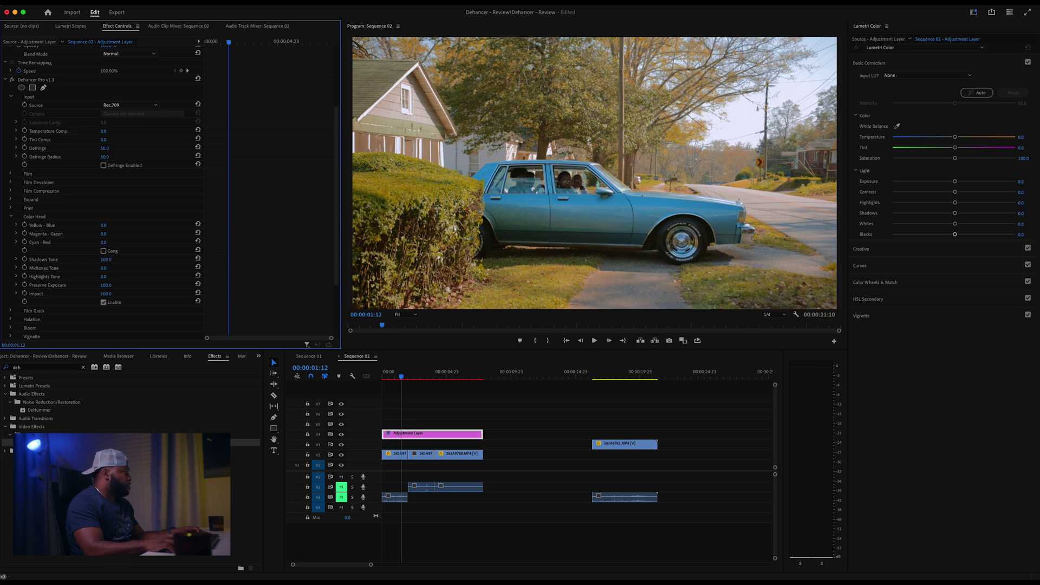
# Step: Try Color Head's Shadows Tone across its range down to -100 and set it to -13
pyautogui.moveTo(106, 260); pyautogui.dragTo(81, 260)
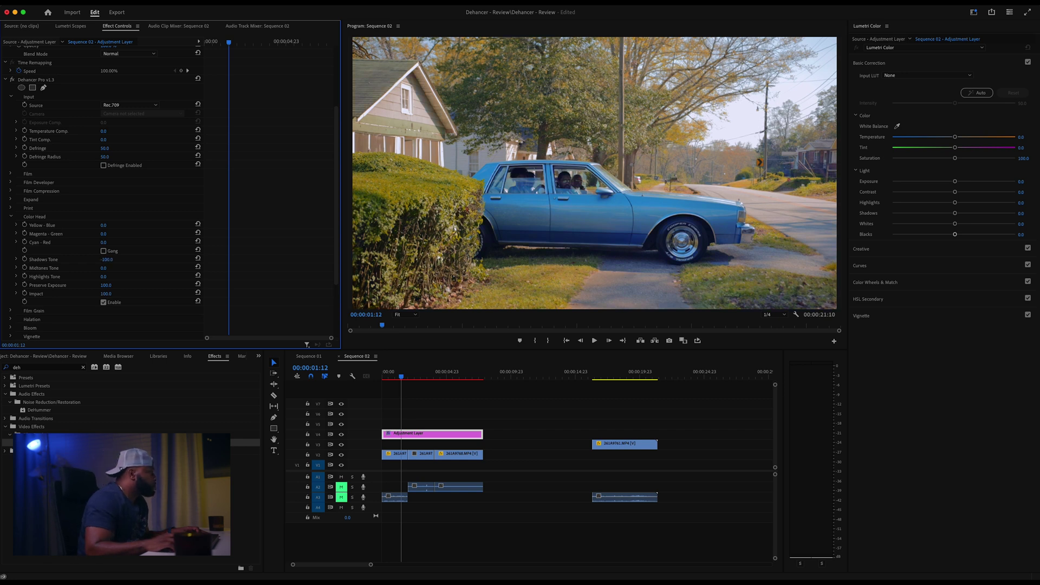
pyautogui.moveTo(106, 260); pyautogui.dragTo(81, 259)
pyautogui.moveTo(106, 259); pyautogui.dragTo(153, 259)
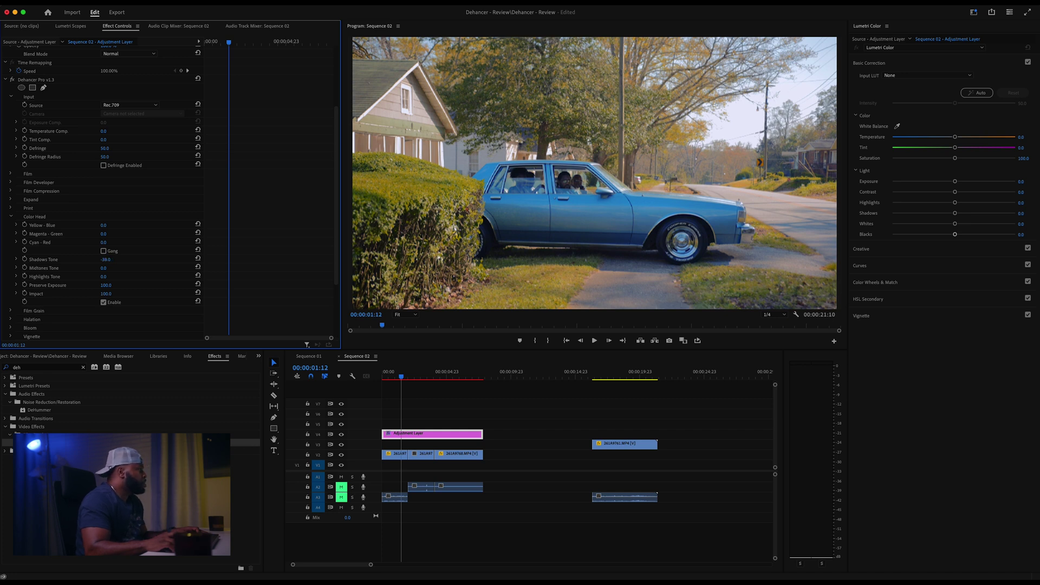
pyautogui.moveTo(105, 260); pyautogui.dragTo(102, 260)
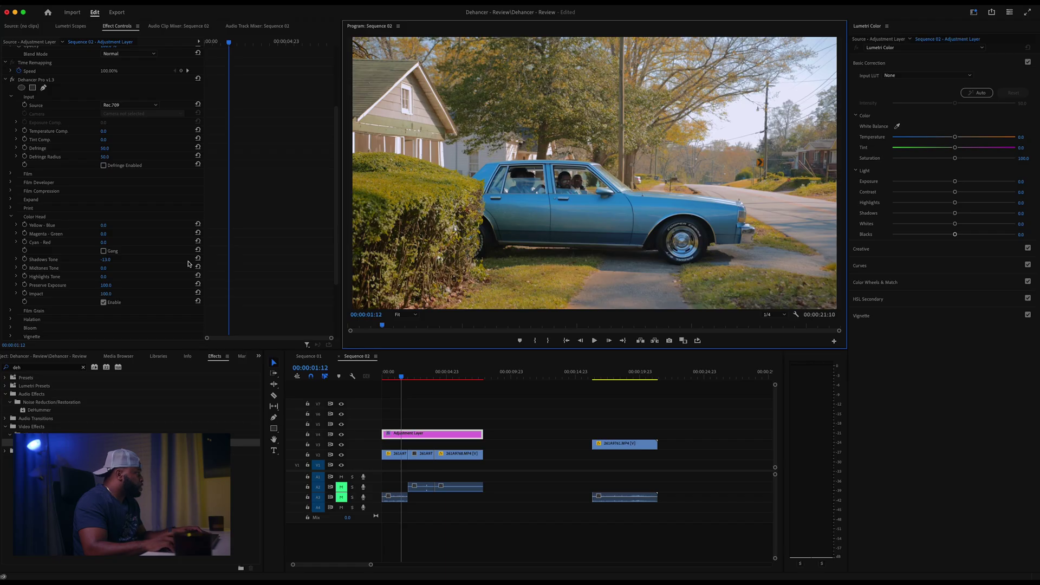
# Step: Try different Midtones Tone values in Color Head, including 100, and set it to 15
pyautogui.click(103, 274)
pyautogui.moveTo(102, 268)
pyautogui.mouseDown()
pyautogui.moveTo(157, 268)
pyautogui.moveTo(116, 268)
pyautogui.mouseUp()
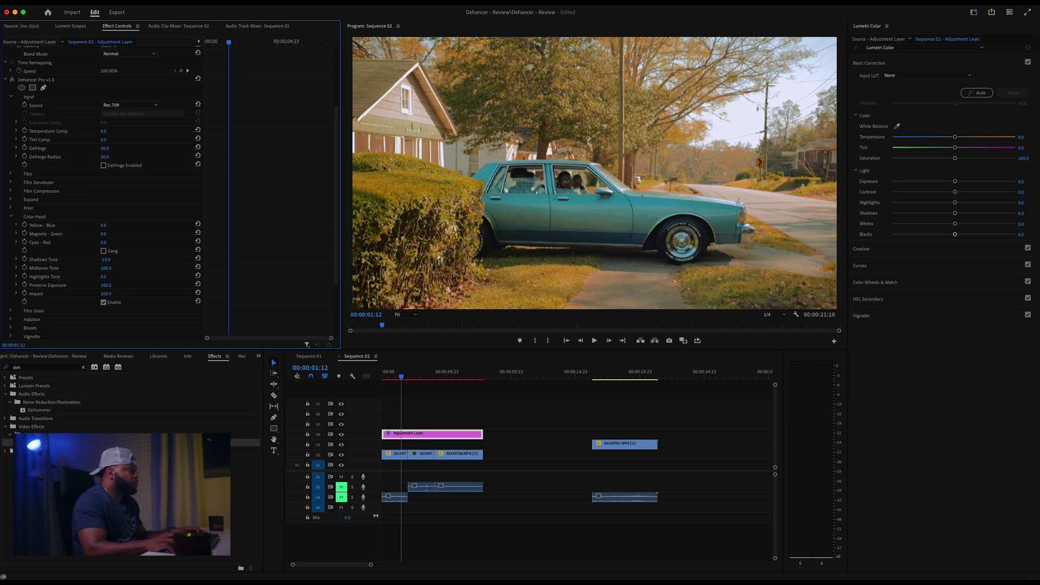
pyautogui.moveTo(111, 268); pyautogui.dragTo(57, 268)
pyautogui.click(111, 266)
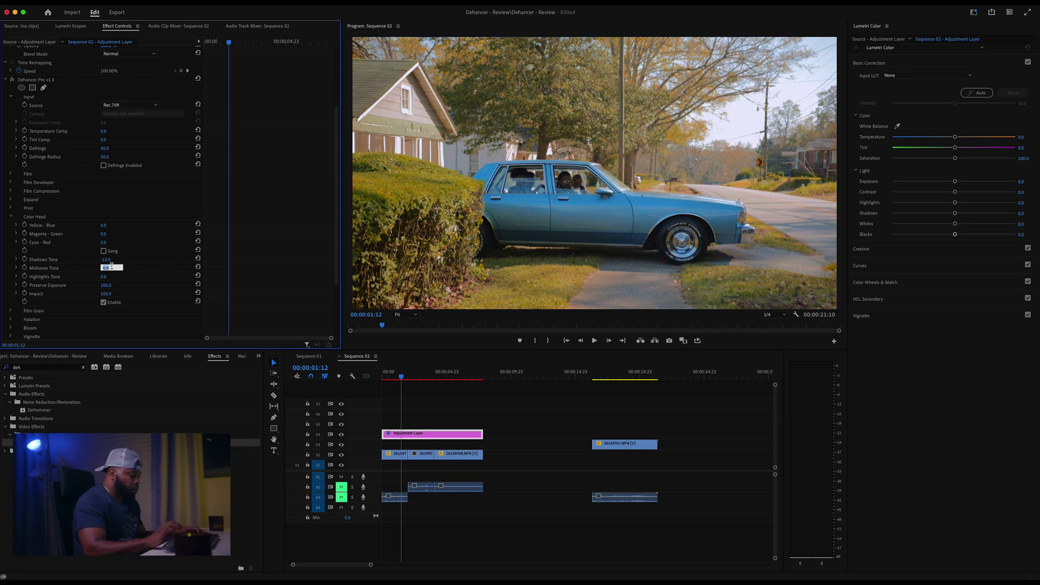
pyautogui.write('15')
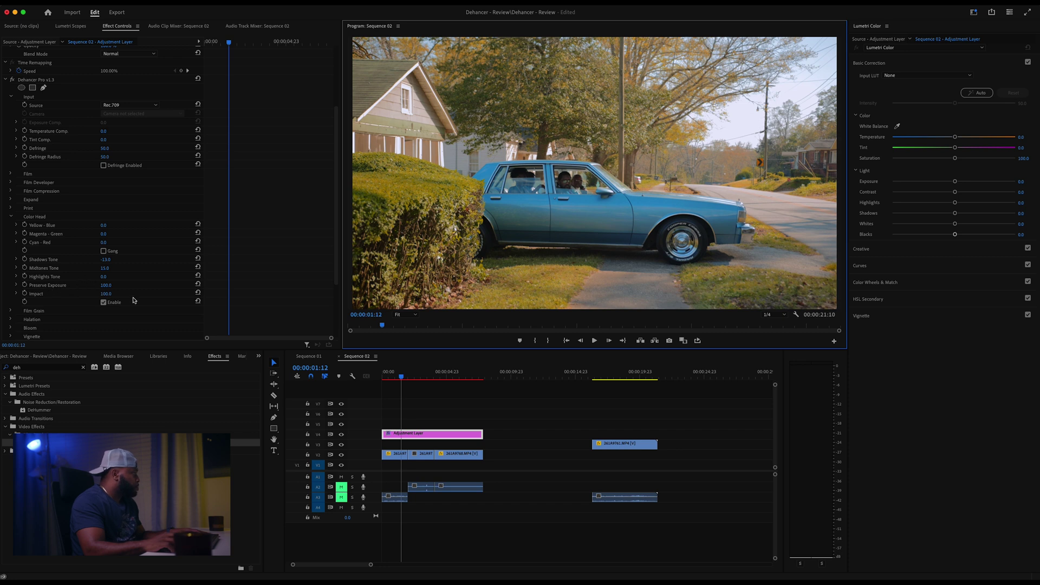
# Step: Preview a lower Color Head Impact, restore it to 100, and compare the frame with the section off and on before collapsing it
pyautogui.moveTo(108, 295); pyautogui.dragTo(76, 296)
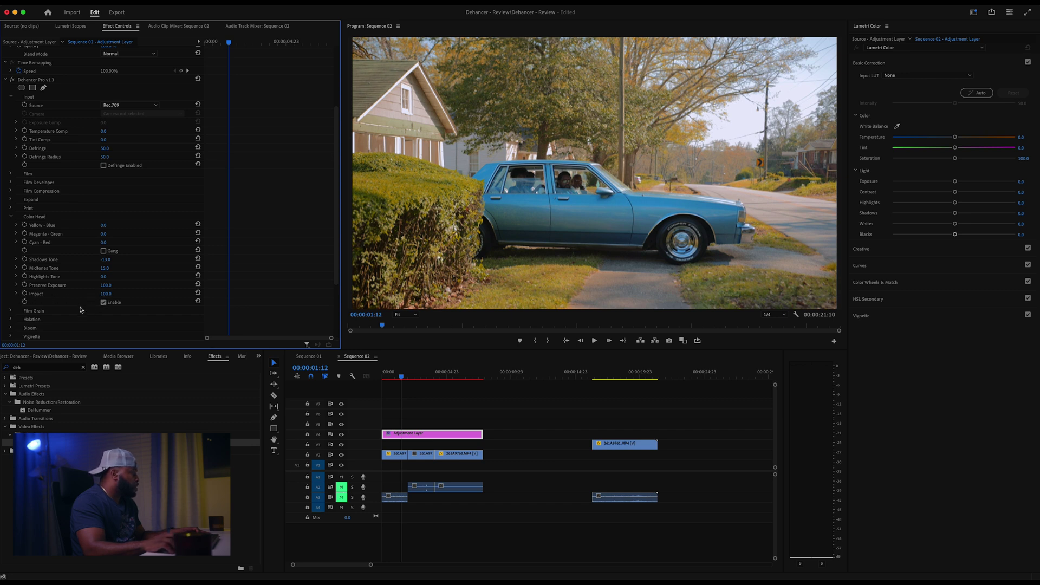
pyautogui.click(104, 303)
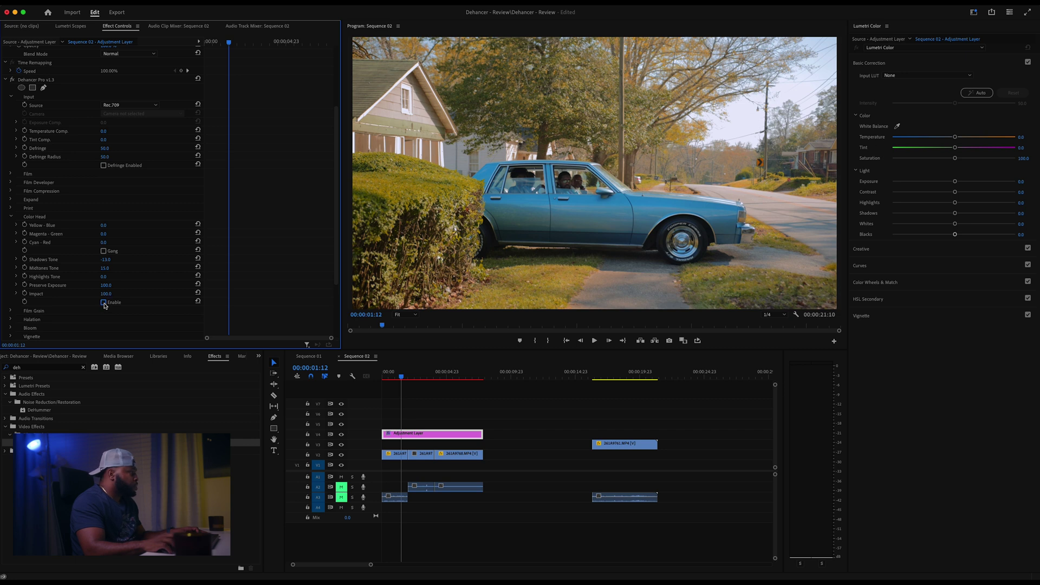
pyautogui.click(104, 303)
pyautogui.click(105, 303)
pyautogui.click(104, 304)
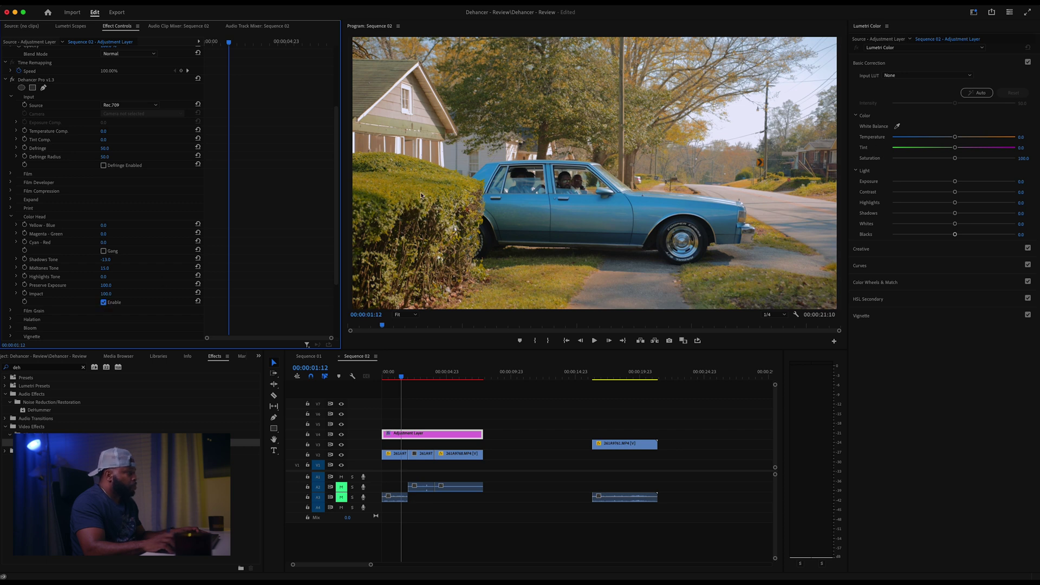
pyautogui.click(11, 217)
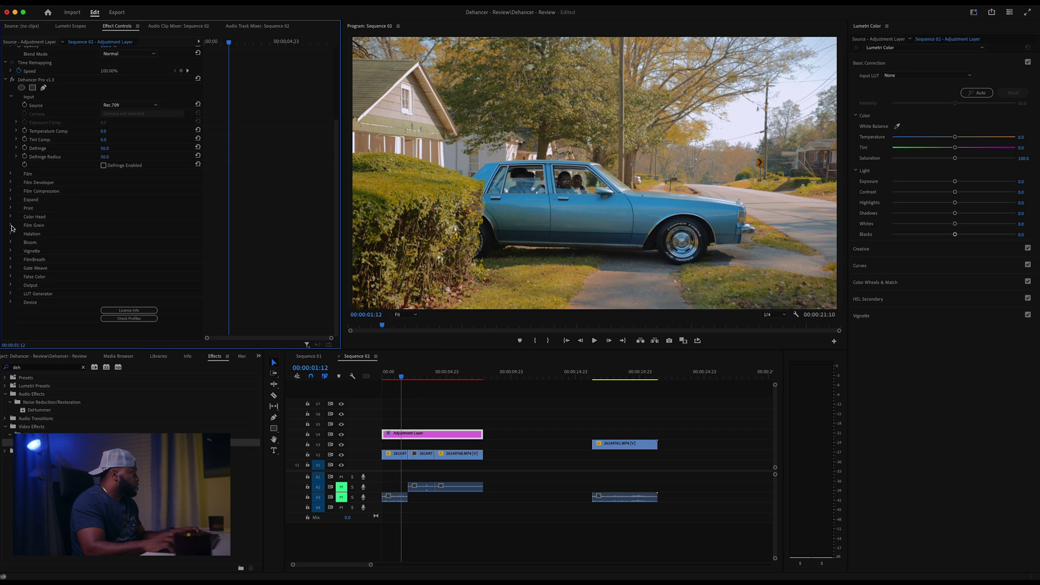
# Step: Enable Dehancer's Film Grain, check the grain at full screen, and set its Amount to 10
pyautogui.click(11, 225)
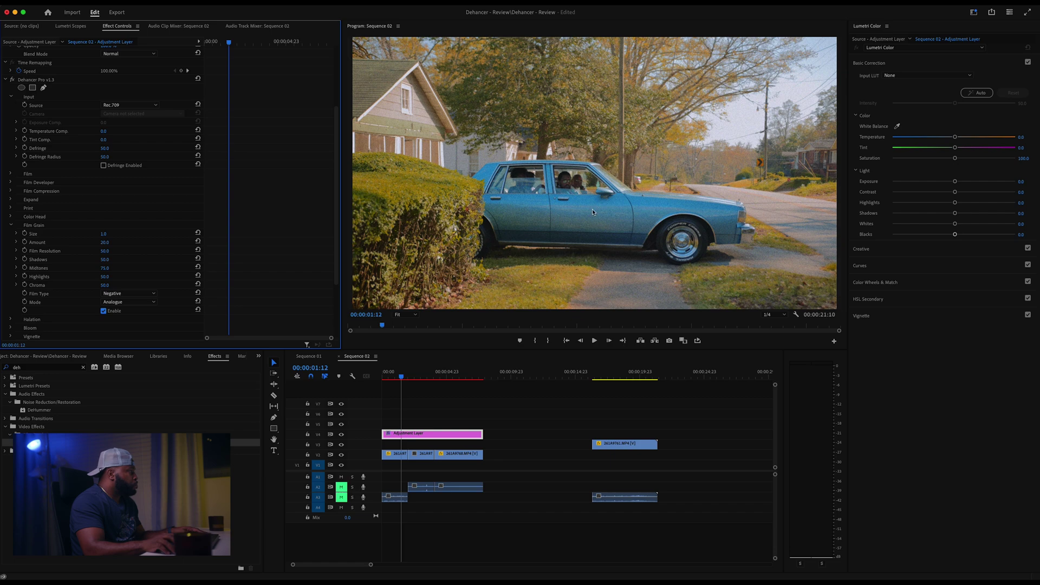
pyautogui.hotkey('ctrl', '`')
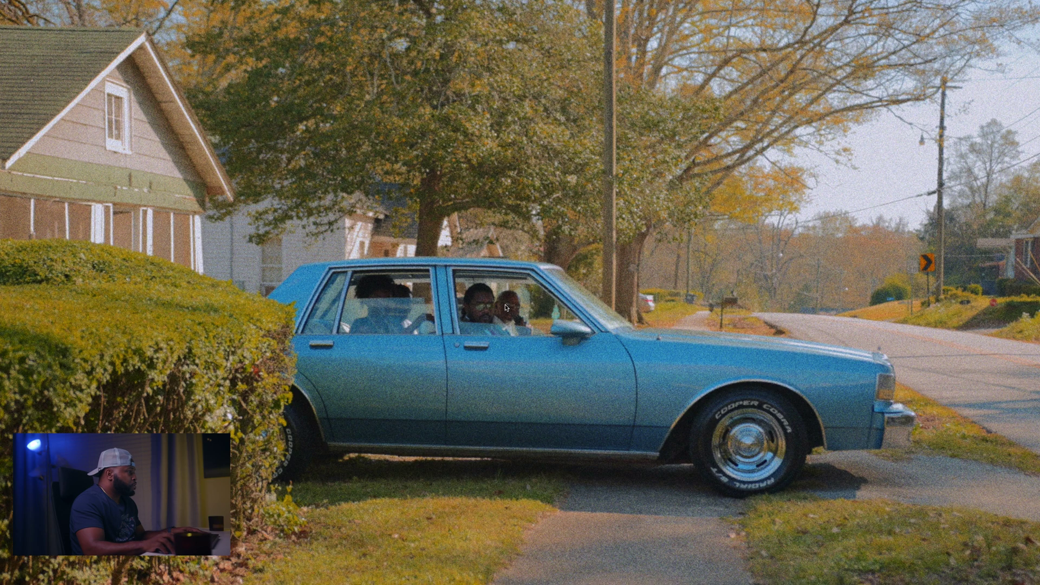
pyautogui.hotkey('ctrl', '`')
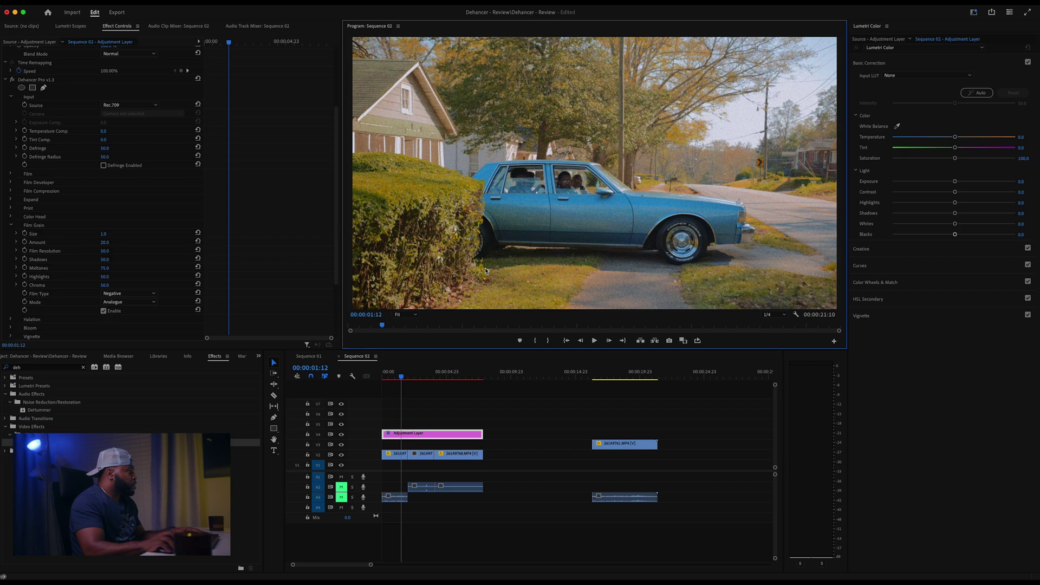
pyautogui.click(111, 243)
pyautogui.write('10')
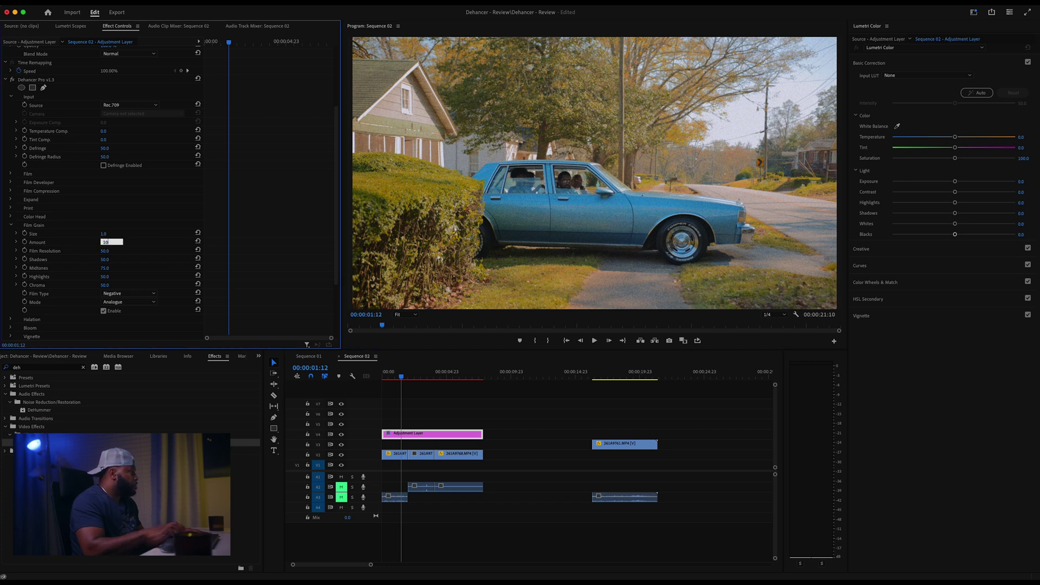
pyautogui.press('Return')
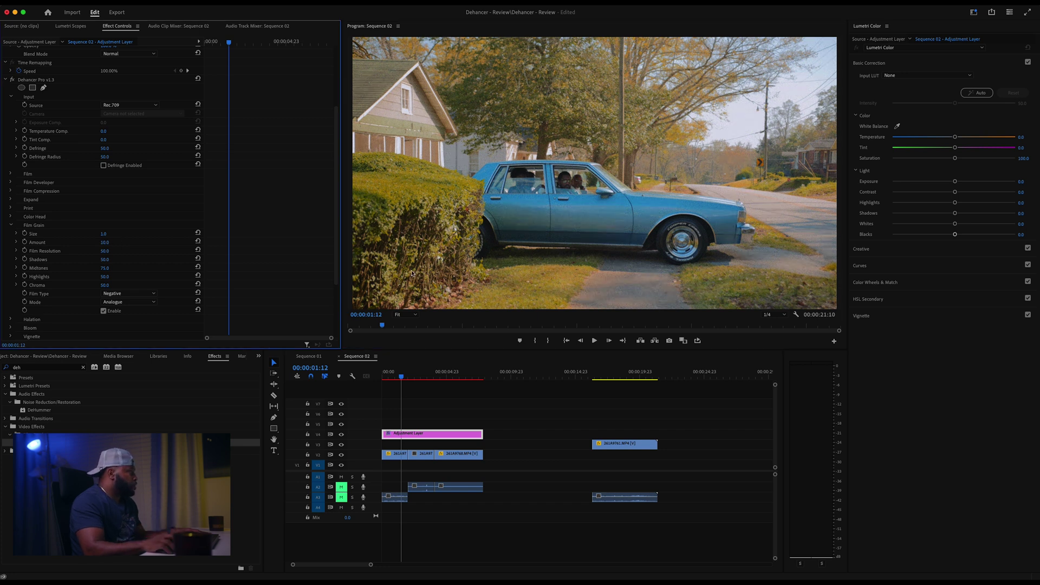
# Step: Set both Midtones and Highlights of the Film Grain to 25
pyautogui.click(105, 267)
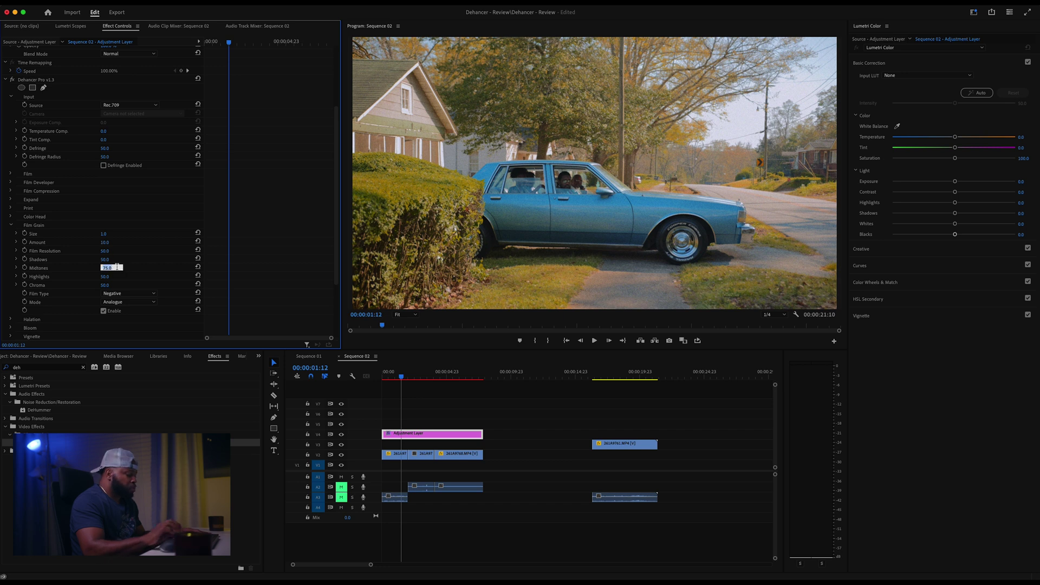
pyautogui.write('25')
pyautogui.press('Return')
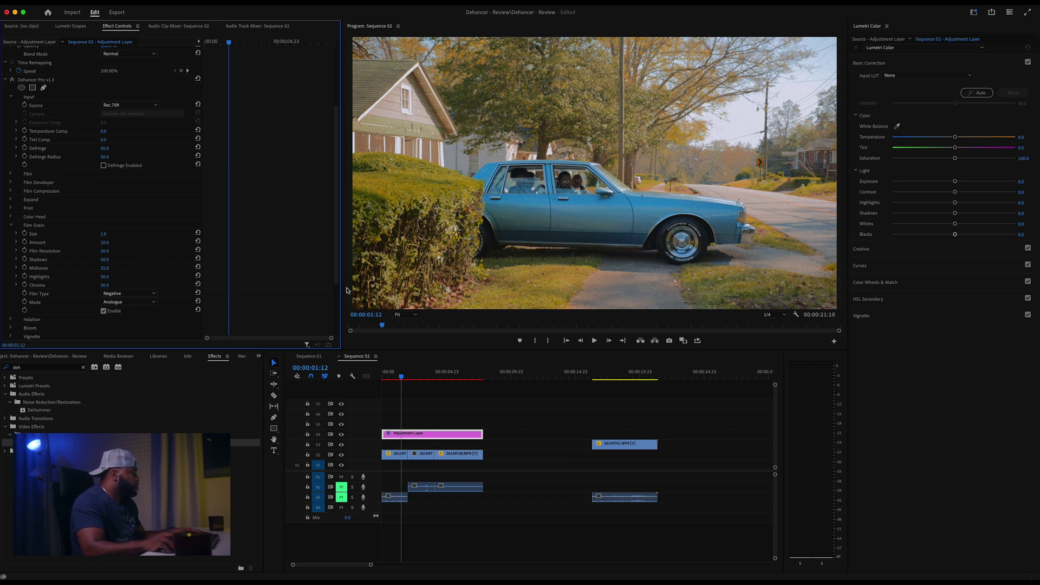
pyautogui.click(106, 276)
pyautogui.write('25')
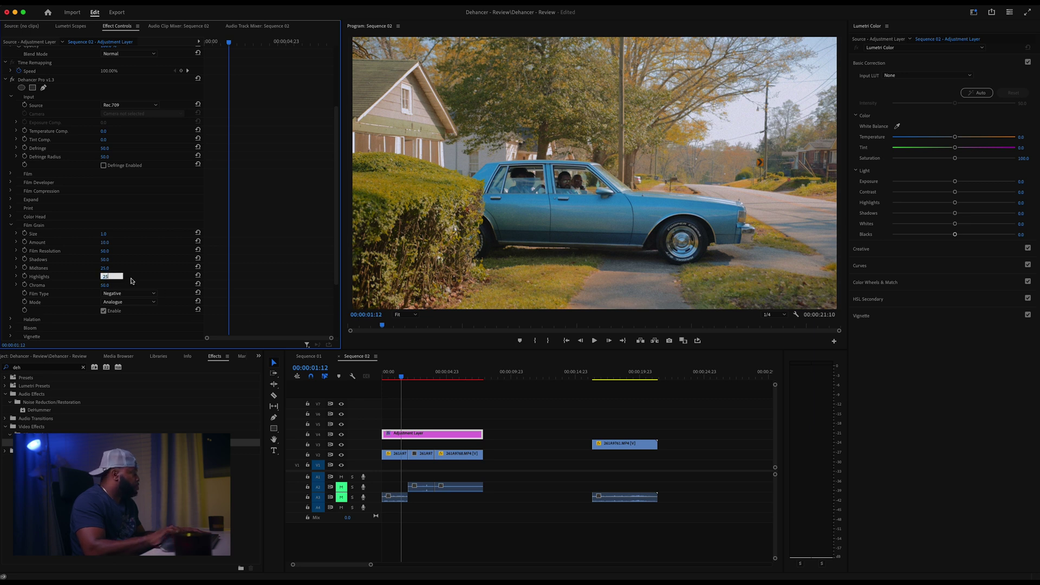
pyautogui.press('Return')
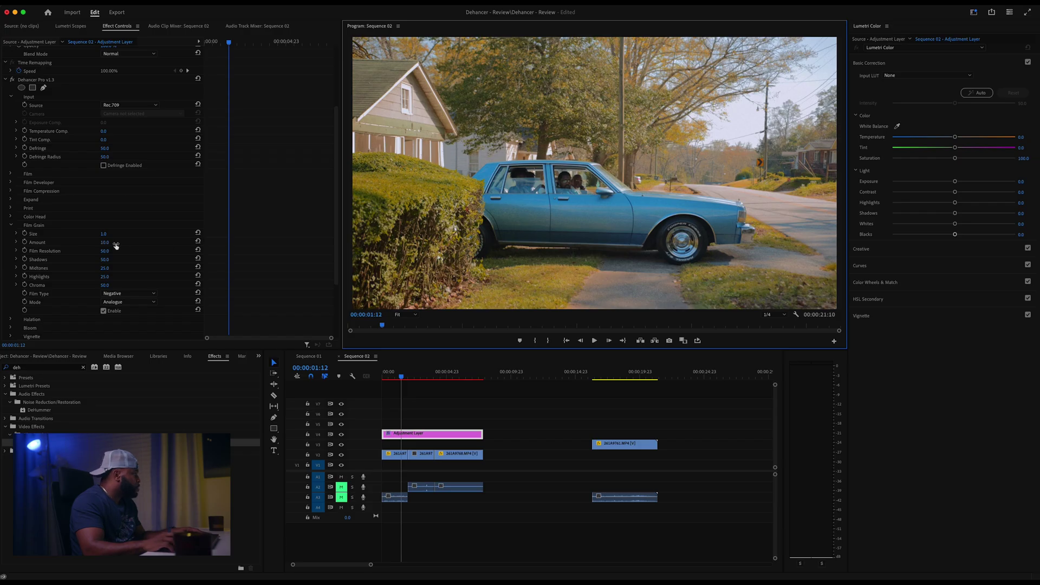
# Step: Set the Film Grain Amount to 5, check the grain at full screen, and collapse the section
pyautogui.click(110, 242)
pyautogui.scroll(-1, 82, 304)
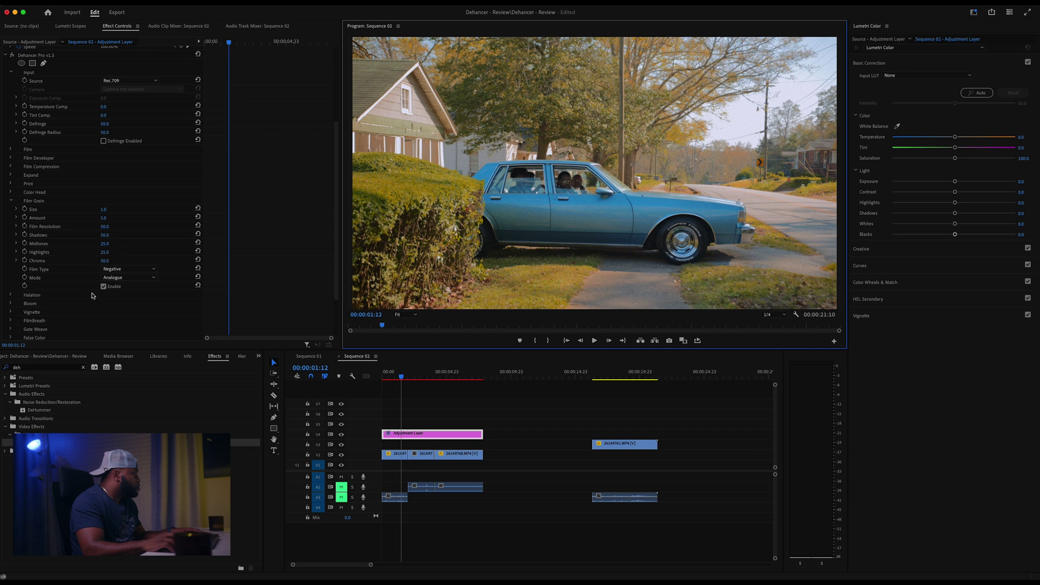
pyautogui.click(103, 286)
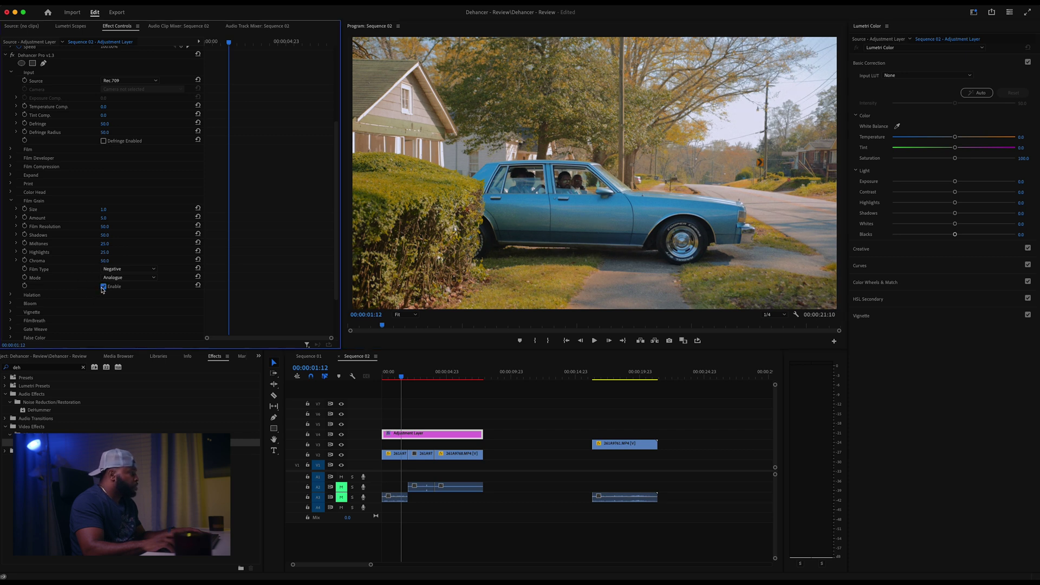
pyautogui.hotkey('ctrl', '`')
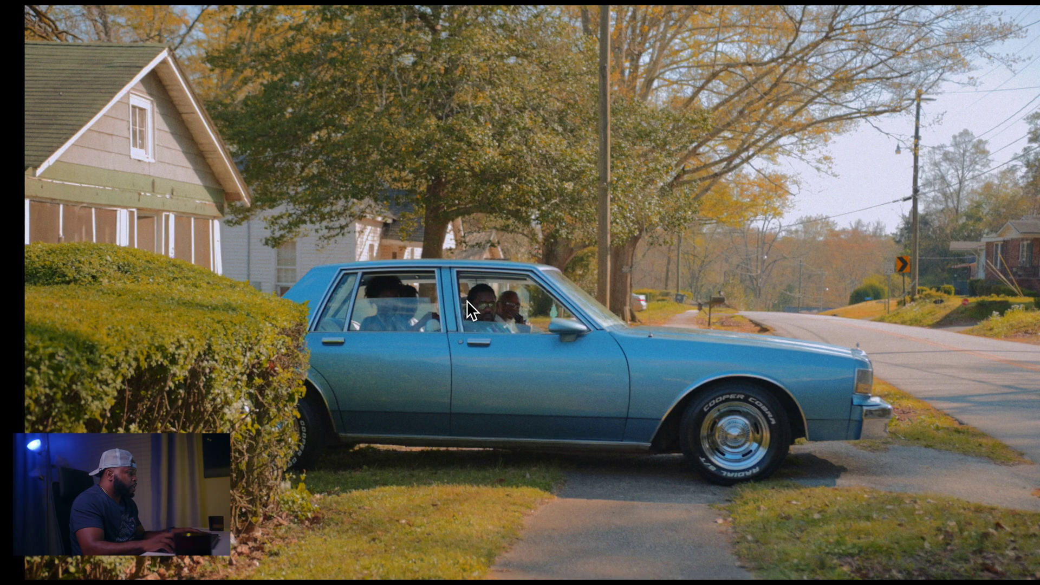
pyautogui.hotkey('ctrl', '`')
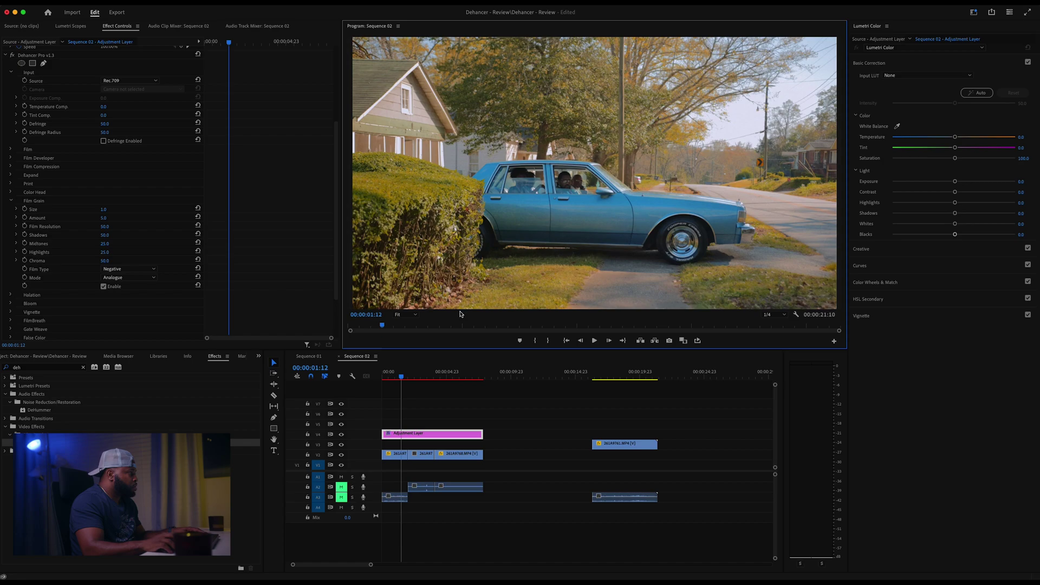
pyautogui.click(11, 200)
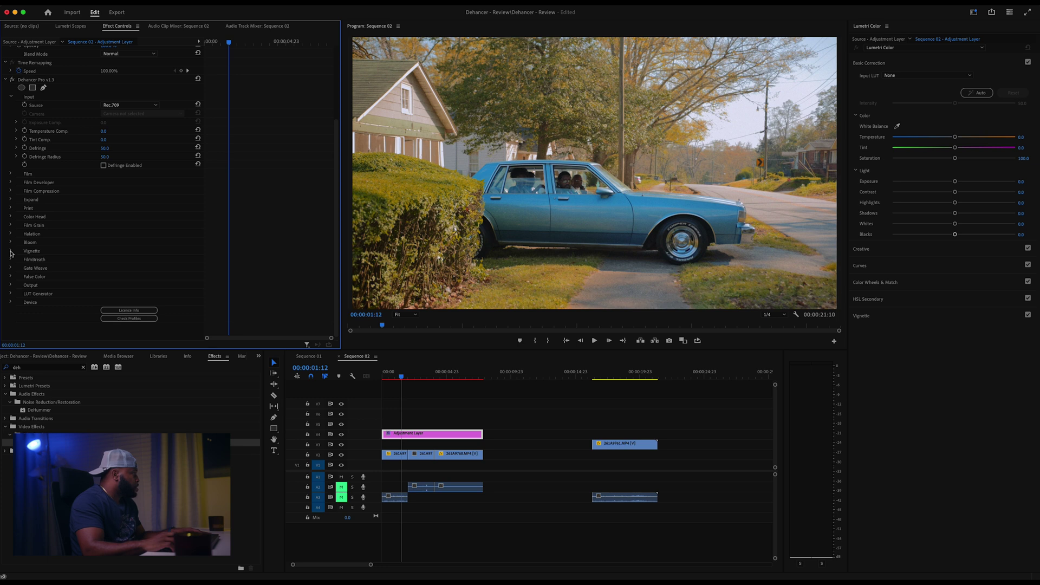
# Step: Enable Dehancer's Vignette and set its Exposure to -2.0 and its Size to 89
pyautogui.click(10, 252)
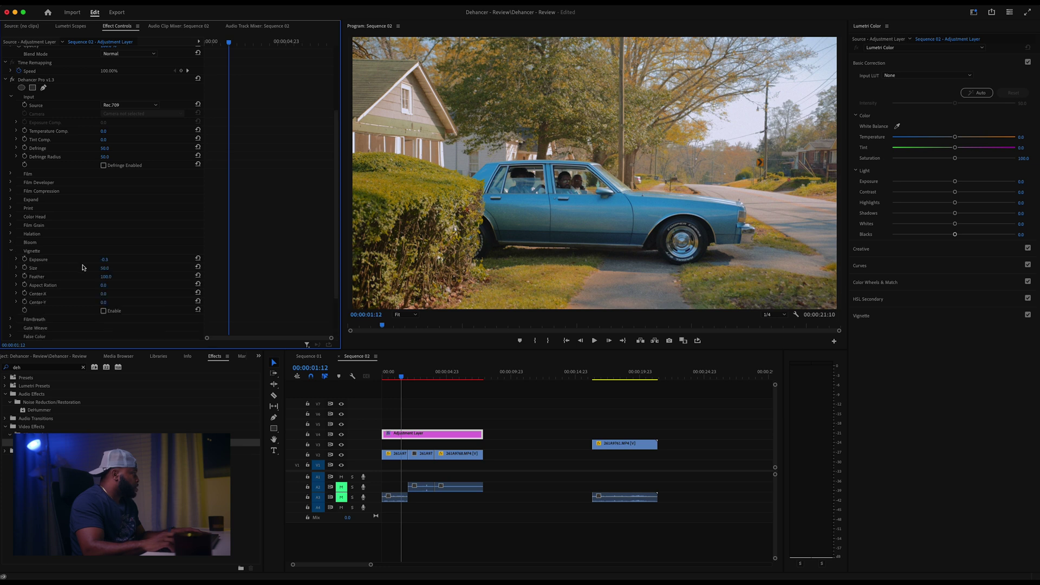
pyautogui.click(103, 311)
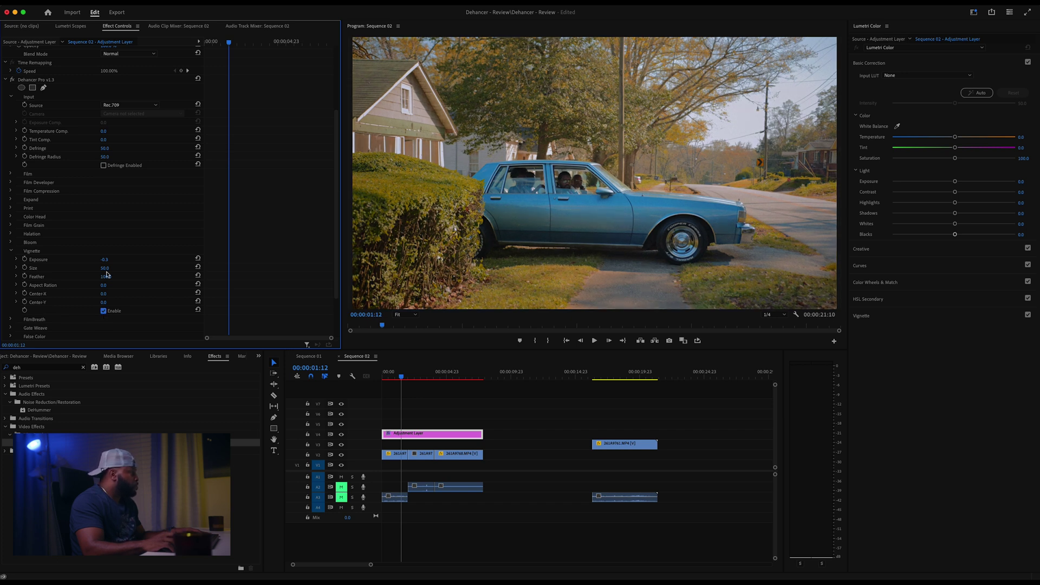
pyautogui.moveTo(104, 259); pyautogui.dragTo(71, 260)
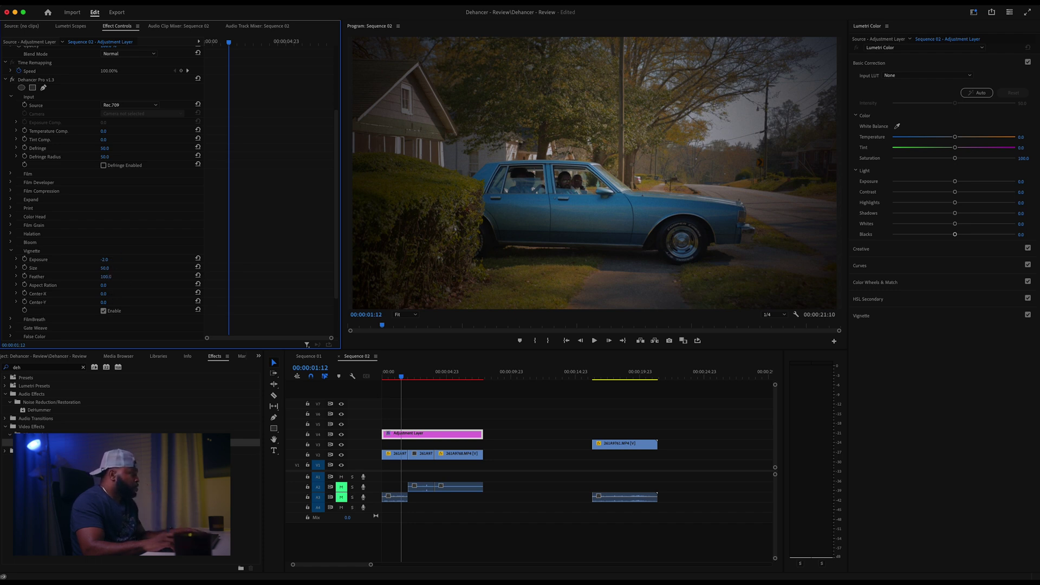
pyautogui.moveTo(105, 268); pyautogui.dragTo(114, 267)
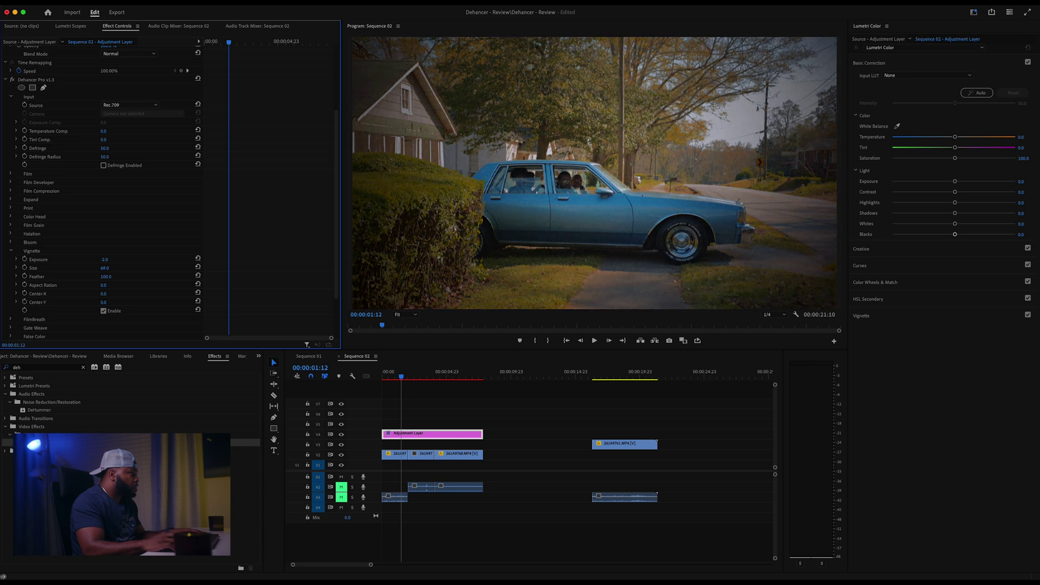
pyautogui.moveTo(105, 267); pyautogui.dragTo(106, 268)
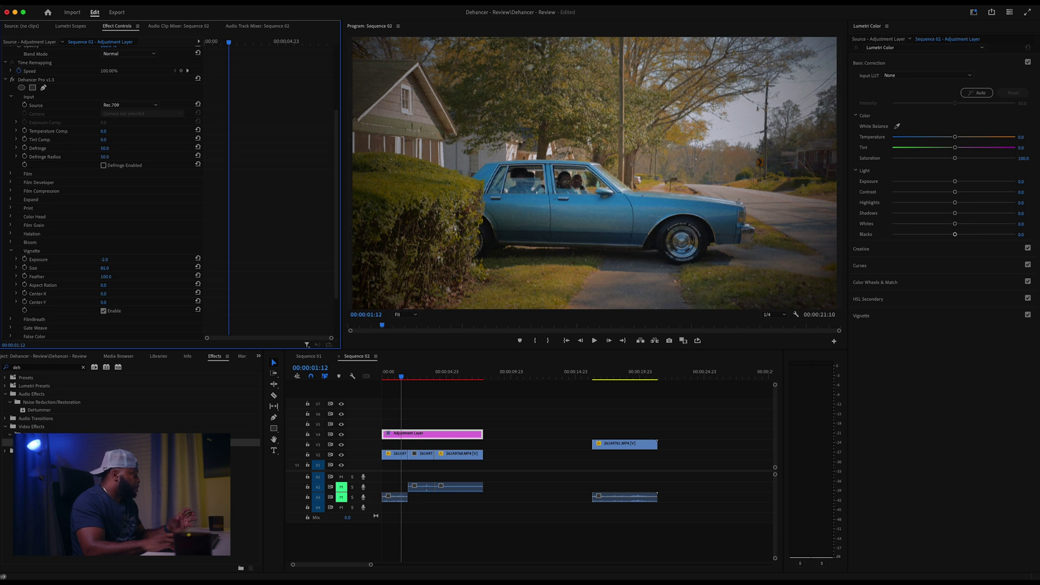
pyautogui.moveTo(105, 268); pyautogui.dragTo(105, 267)
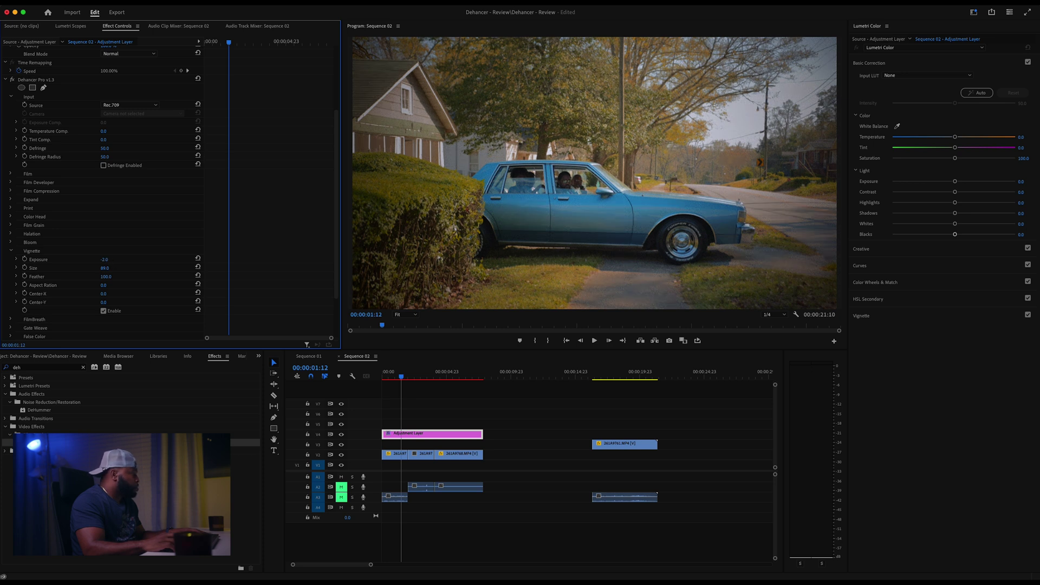
# Step: Set the Vignette Exposure to -0.5 and collapse the section
pyautogui.moveTo(104, 259); pyautogui.dragTo(114, 260)
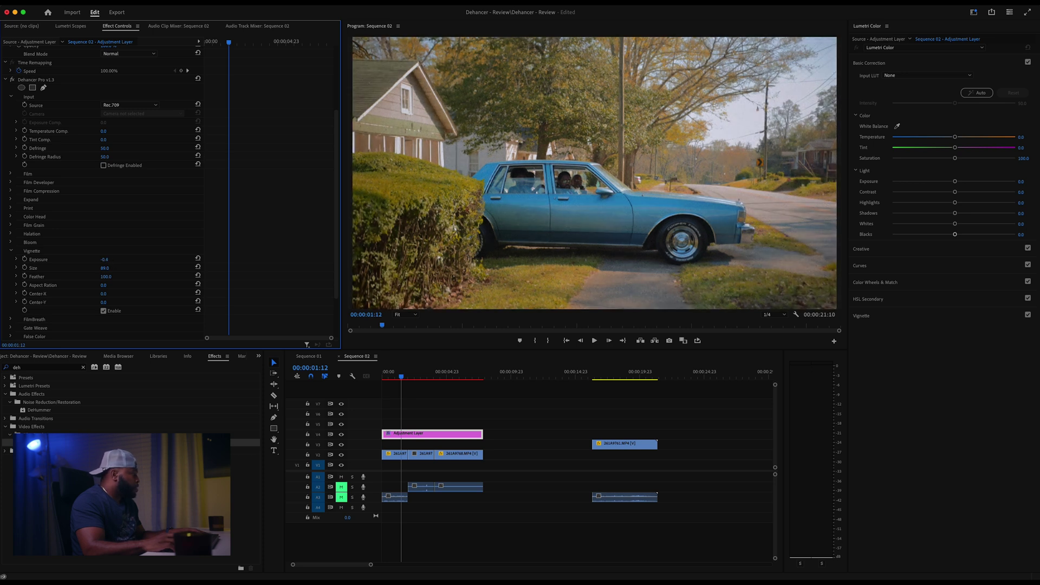
pyautogui.moveTo(114, 260); pyautogui.dragTo(113, 259)
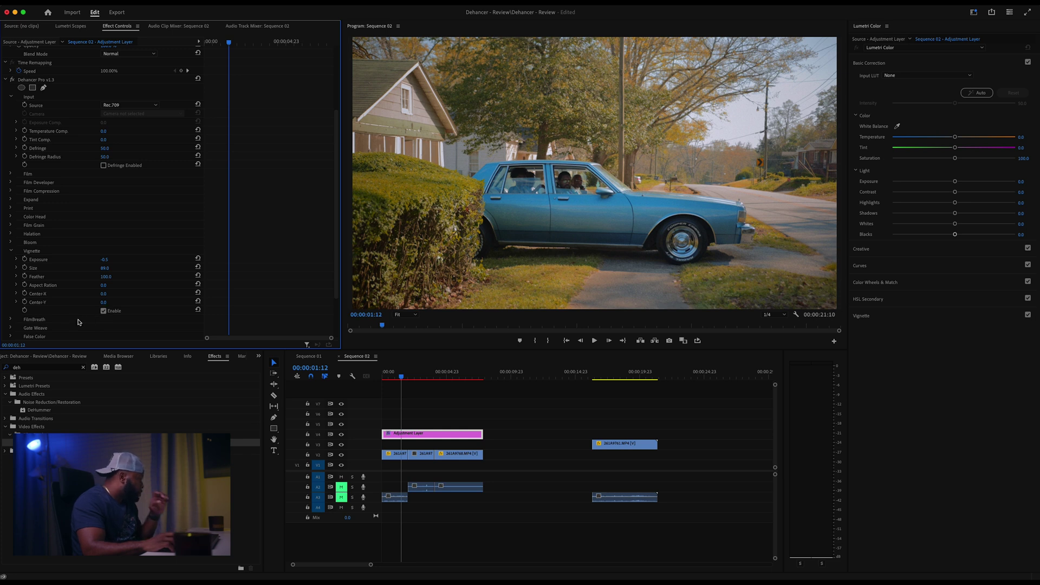
pyautogui.scroll(-1, 10, 317)
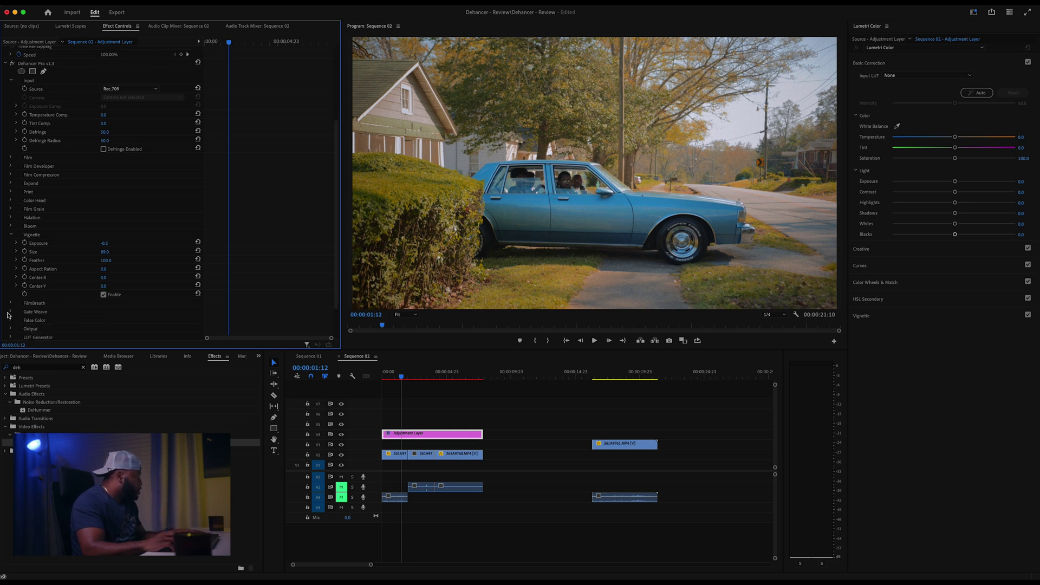
pyautogui.click(11, 234)
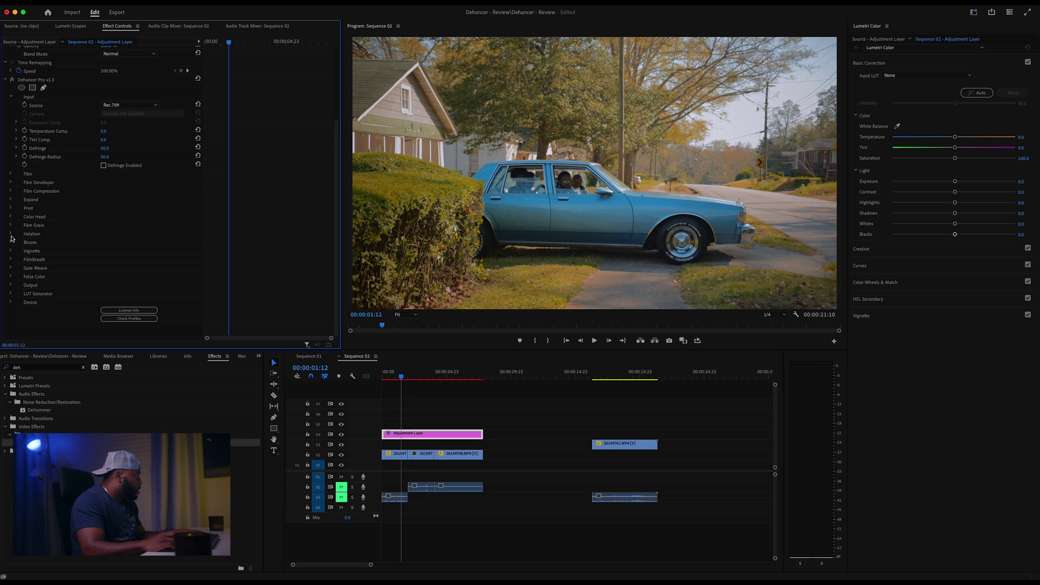
# Step: Compare the car frame with Dehancer's Halation enabled and disabled, and collapse the section
pyautogui.click(11, 235)
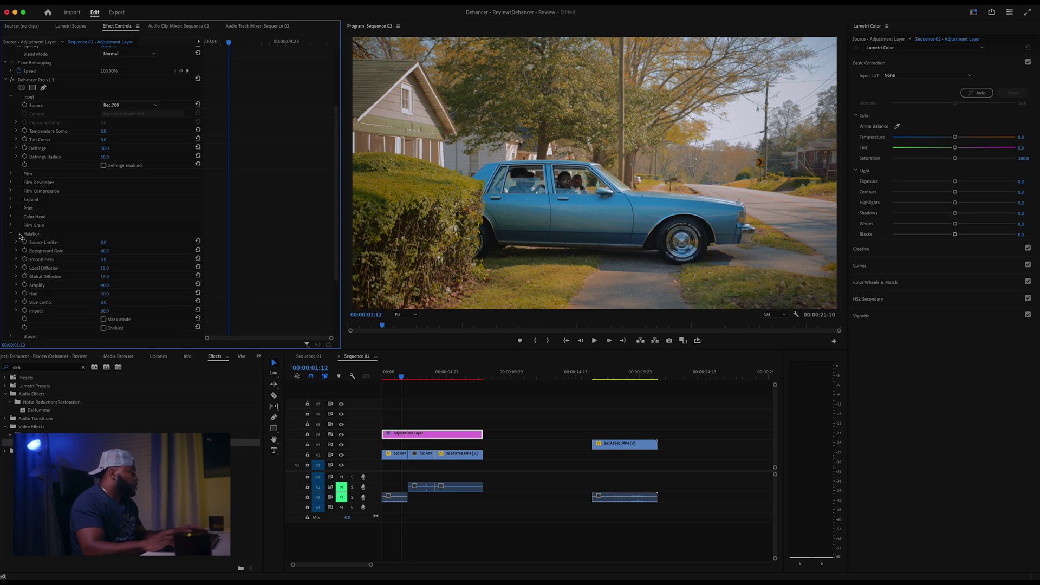
pyautogui.click(103, 328)
pyautogui.click(104, 329)
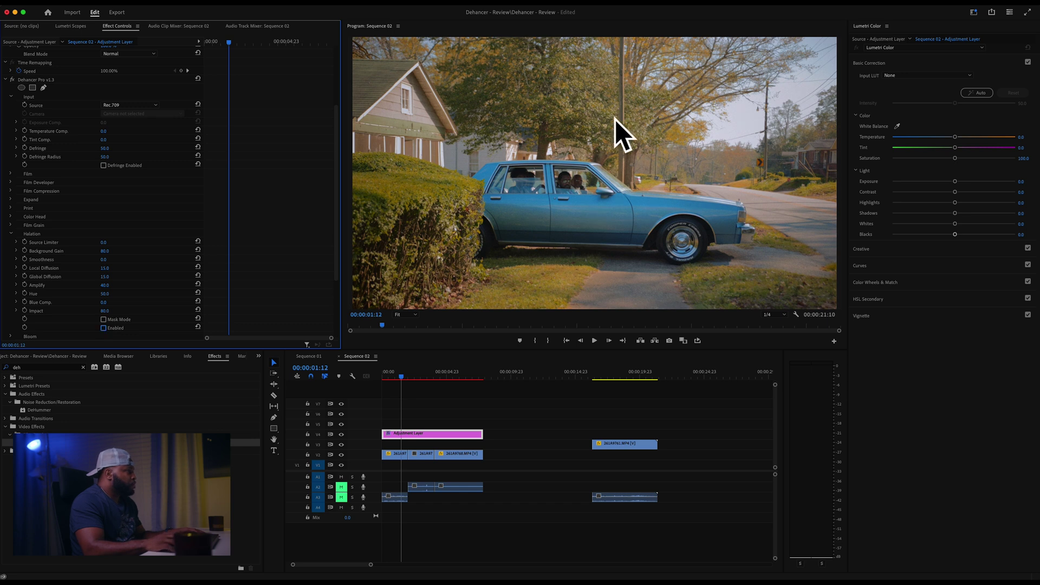
pyautogui.click(104, 329)
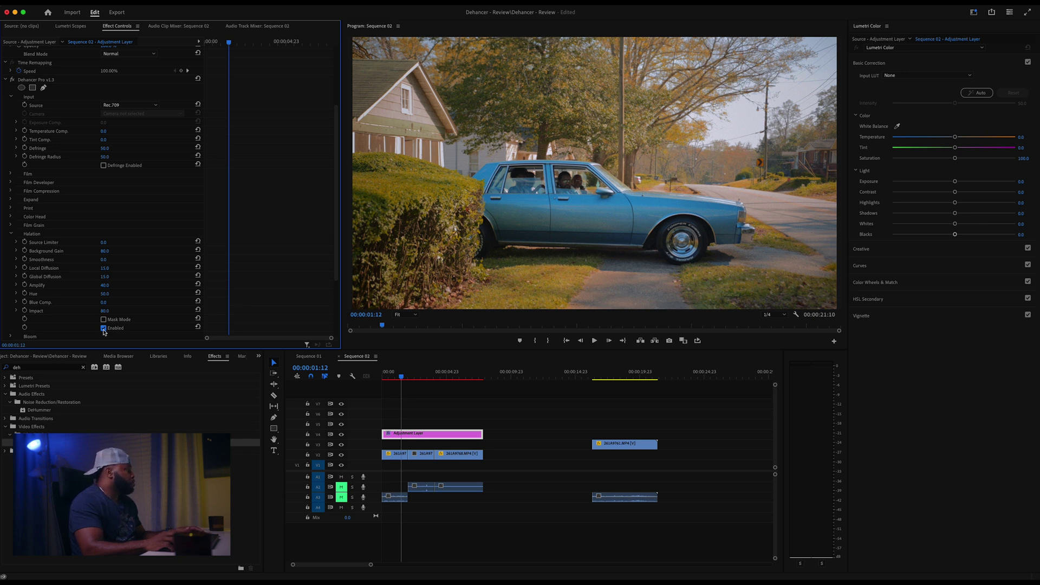
pyautogui.click(104, 329)
pyautogui.click(11, 235)
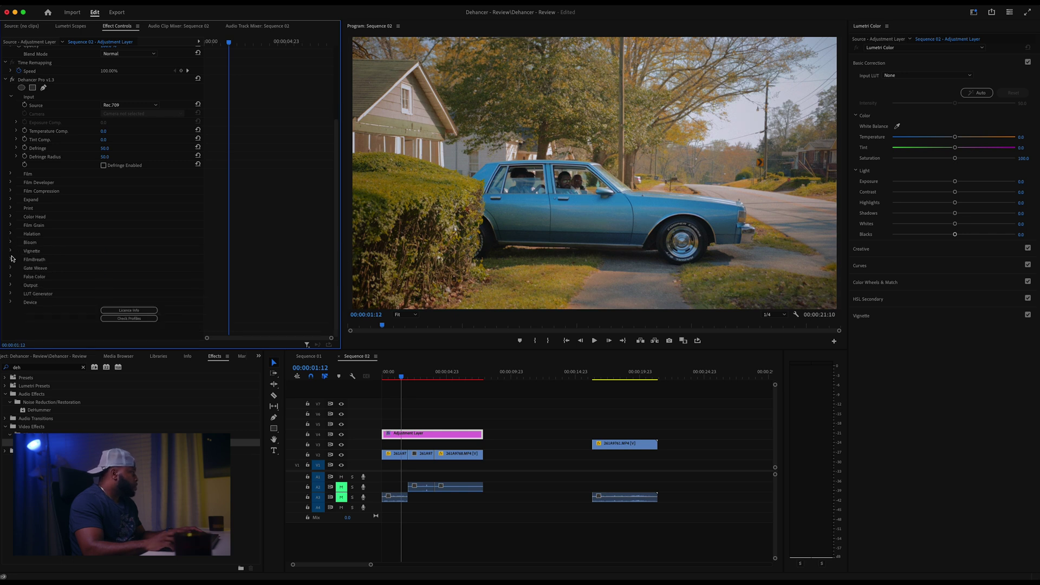
# Step: Look through Dehancer's Bloom settings and collapse the section without enabling it
pyautogui.click(13, 243)
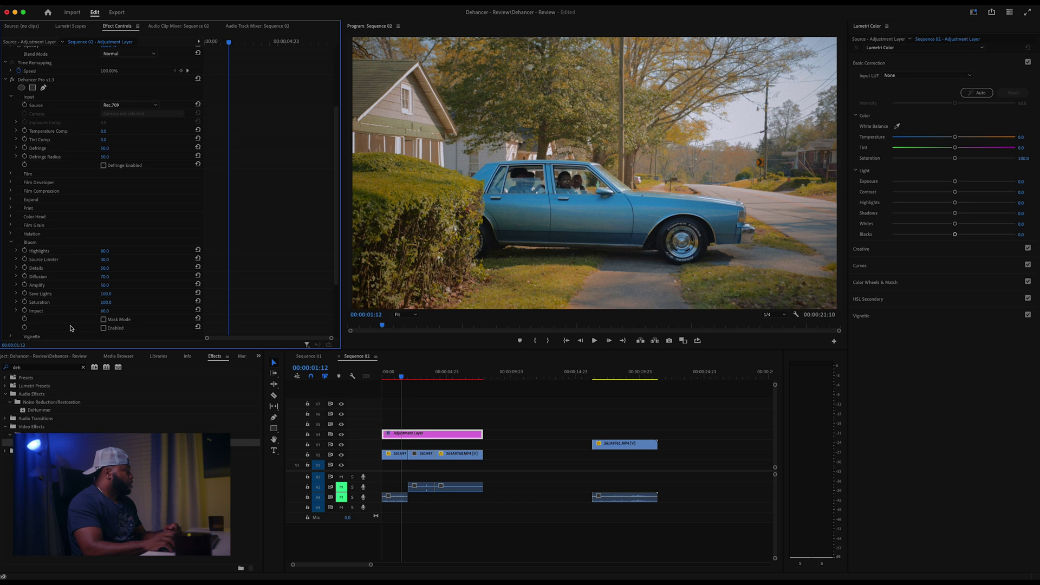
pyautogui.scroll(-3, 54, 310)
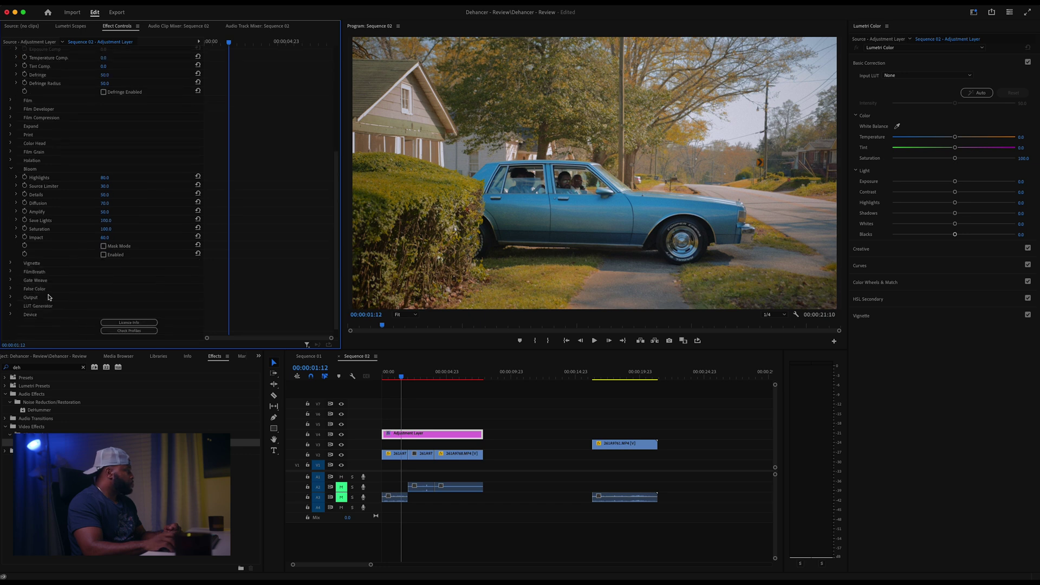
pyautogui.click(10, 170)
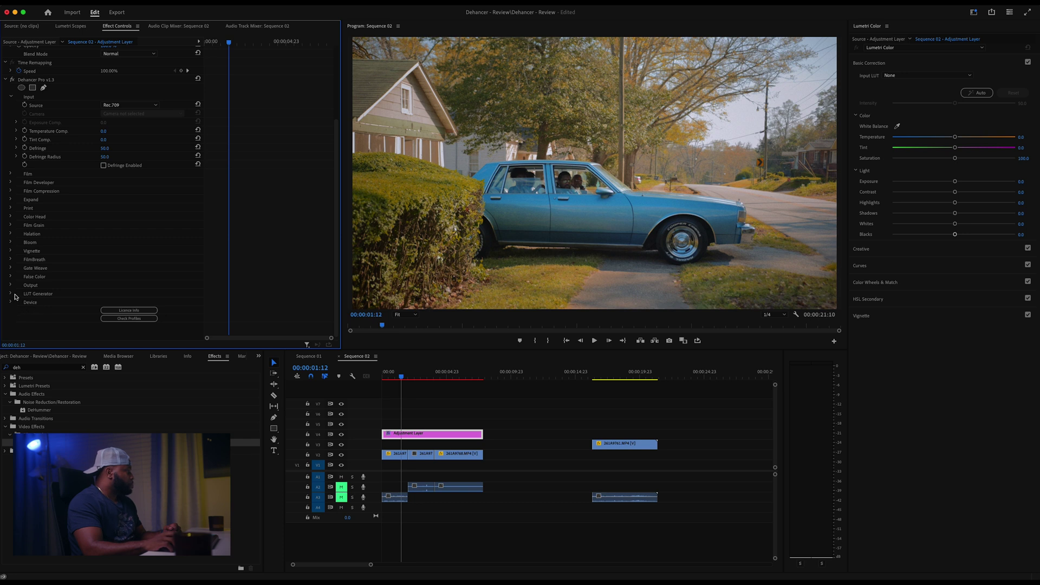
# Step: Preview the exposure zones with the False Color option IRE, 14 zones, switch it back off, and collapse the section
pyautogui.click(11, 277)
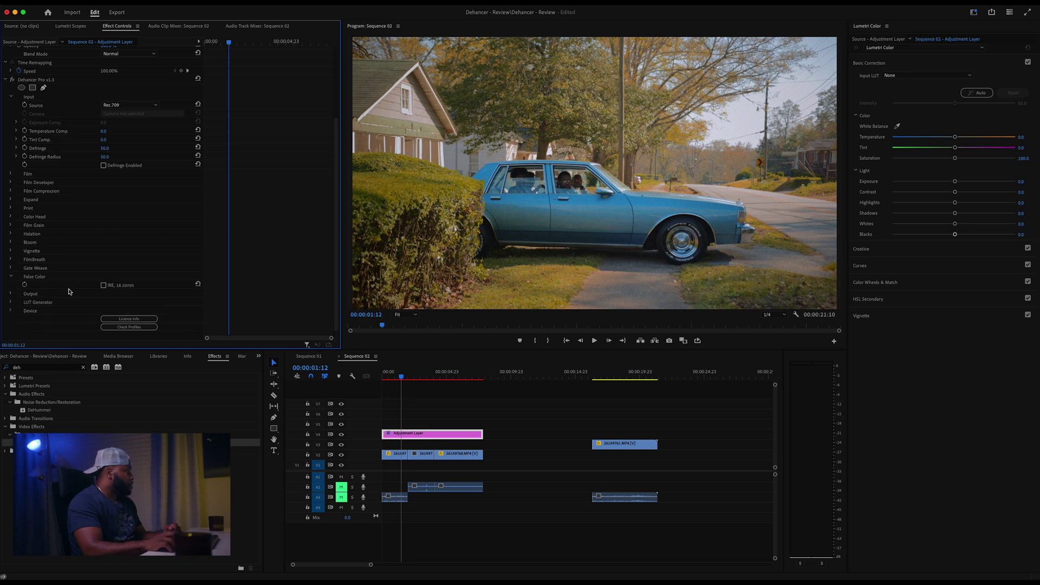
pyautogui.click(104, 285)
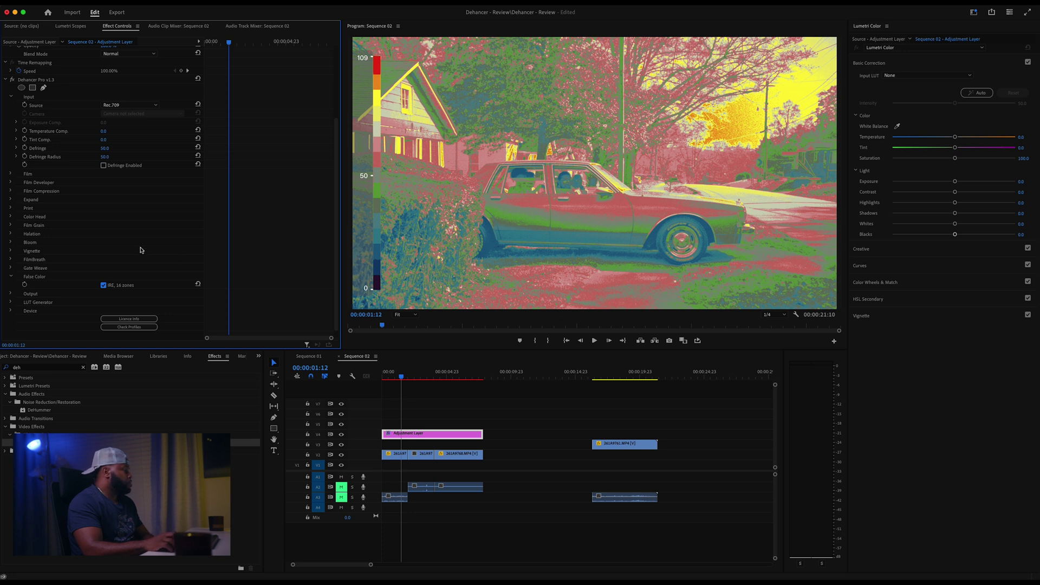
pyautogui.click(103, 285)
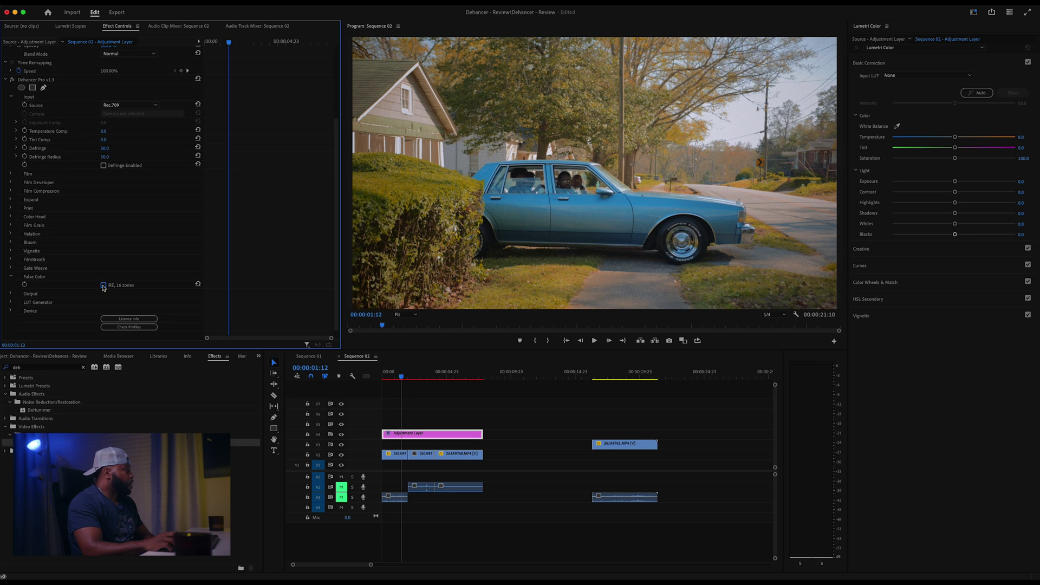
pyautogui.click(11, 276)
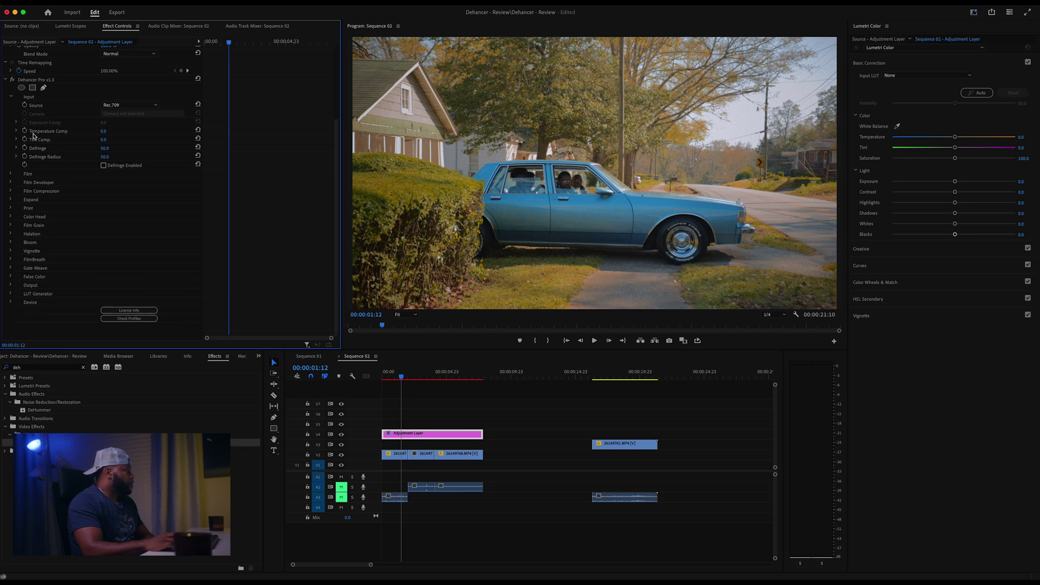
# Step: Compare the wide car shot and the photographer shot at 00:00:02:07 with the whole Dehancer effect off and on
pyautogui.click(12, 80)
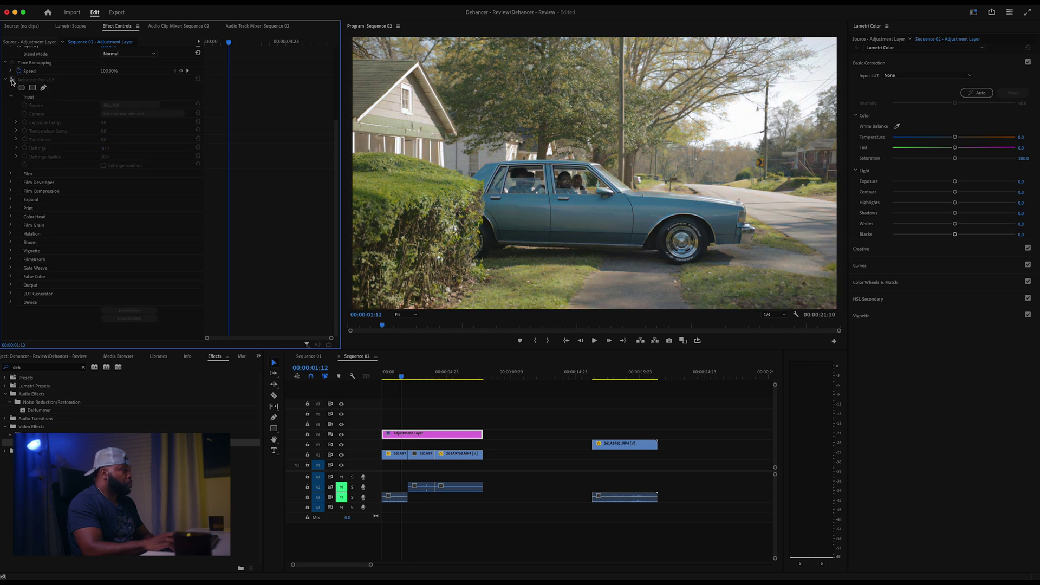
pyautogui.click(12, 80)
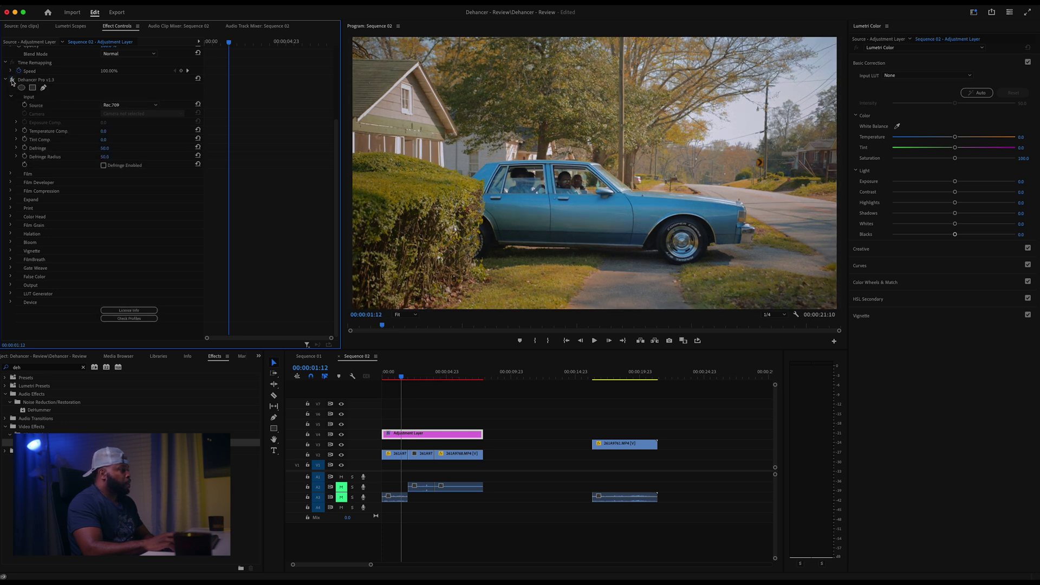
pyautogui.click(412, 374)
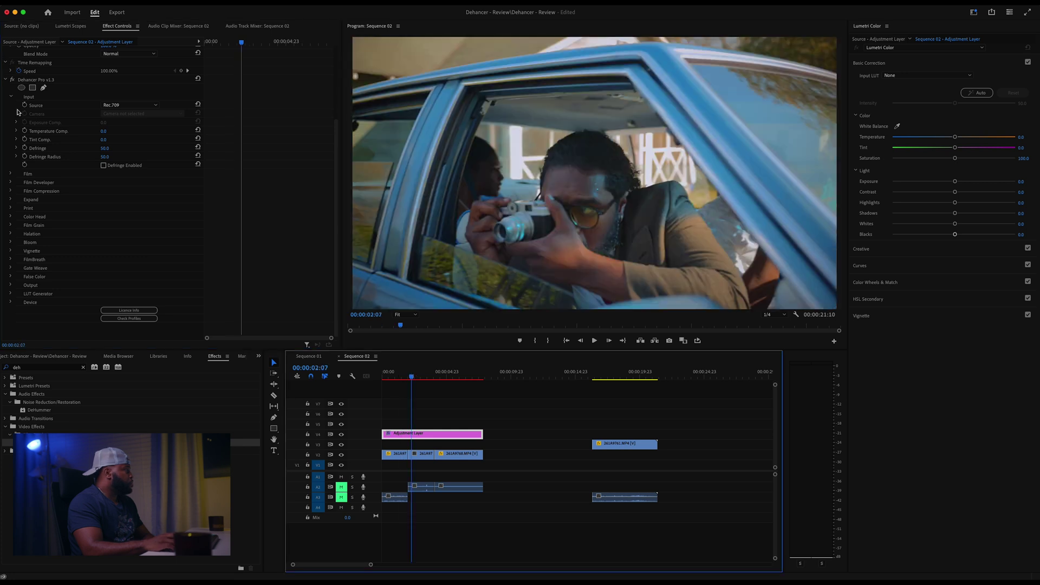
pyautogui.click(12, 80)
pyautogui.click(12, 81)
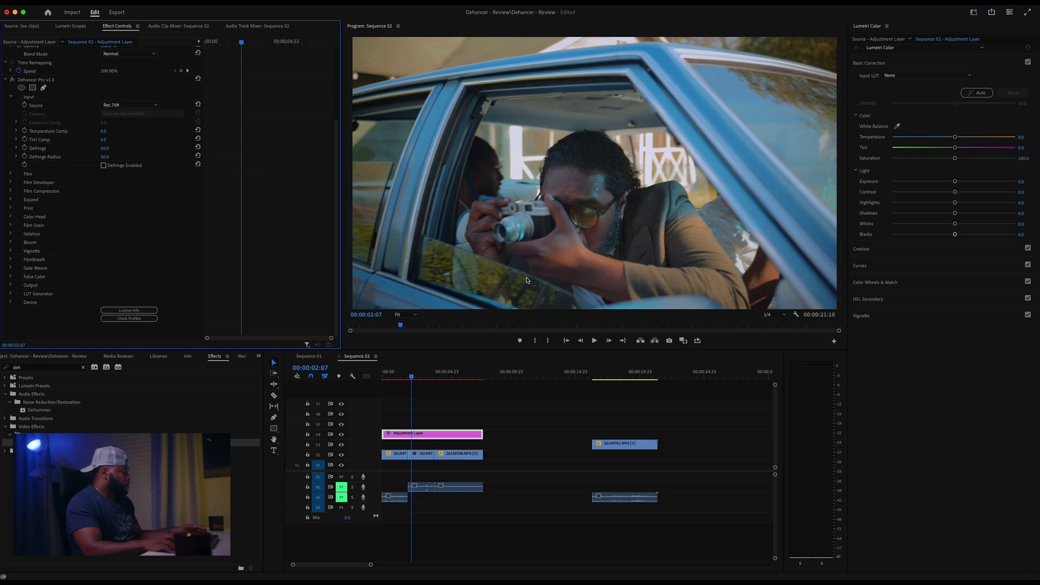
# Step: Check the photographer shot at full screen and compare it once more with Dehancer off and on
pyautogui.hotkey('ctrl', '`')
pyautogui.hotkey('ctrl', '`')
pyautogui.hotkey('ctrl', '`')
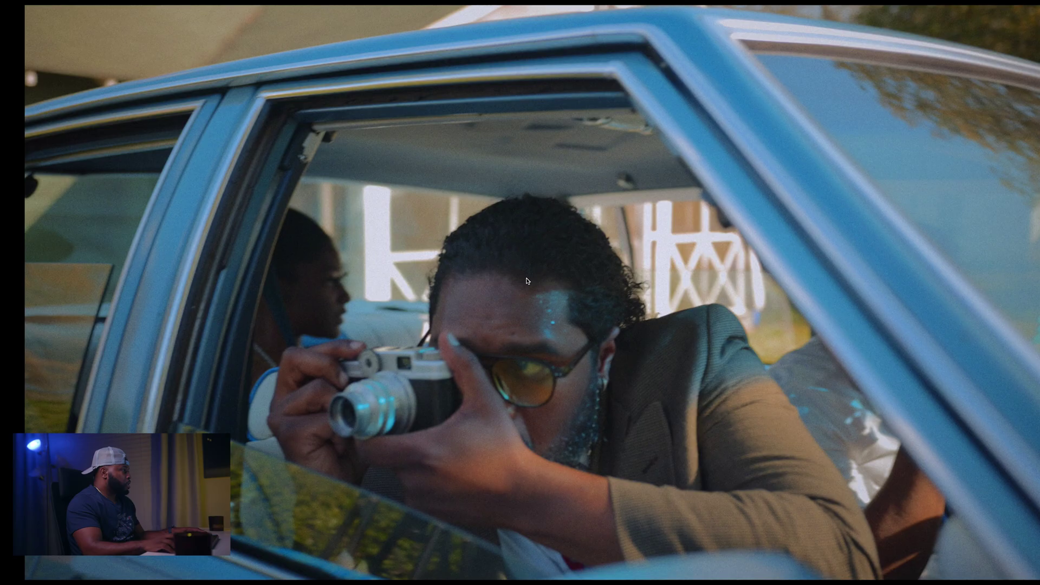
pyautogui.hotkey('ctrl', '`')
pyautogui.click(13, 80)
pyautogui.click(12, 81)
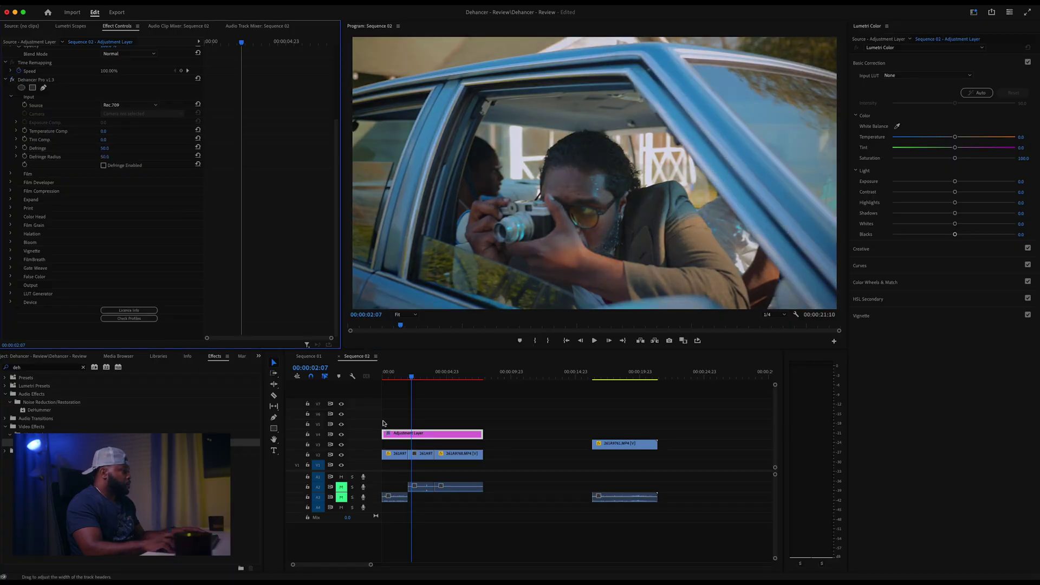
# Step: Bypass Dehancer, advance to the driver shot at 00:00:05:01, re-enable the effect, and check the frame at full screen
pyautogui.click(12, 80)
pyautogui.press('space')
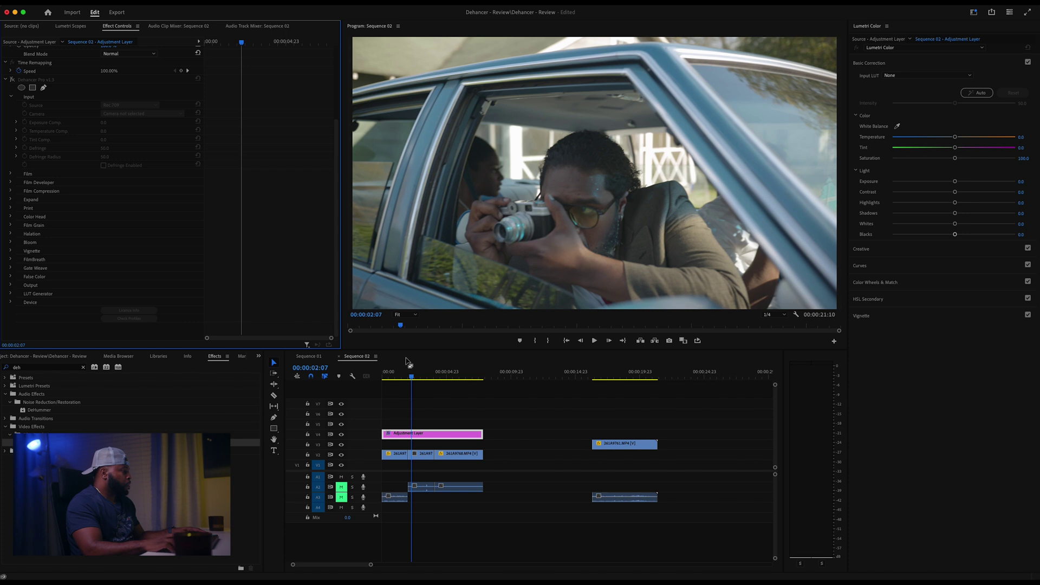
pyautogui.click(12, 80)
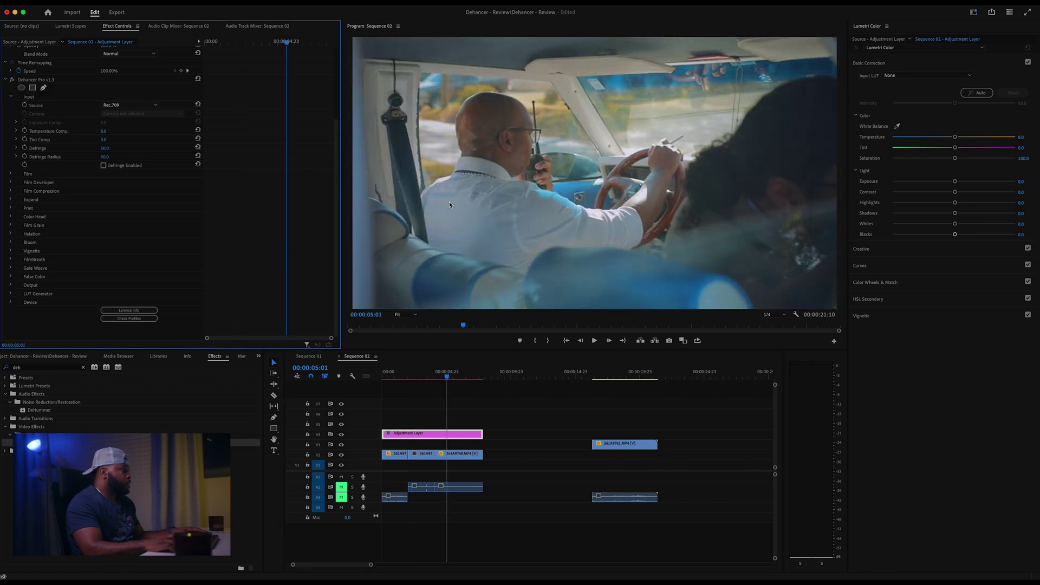
pyautogui.press('super+grave')
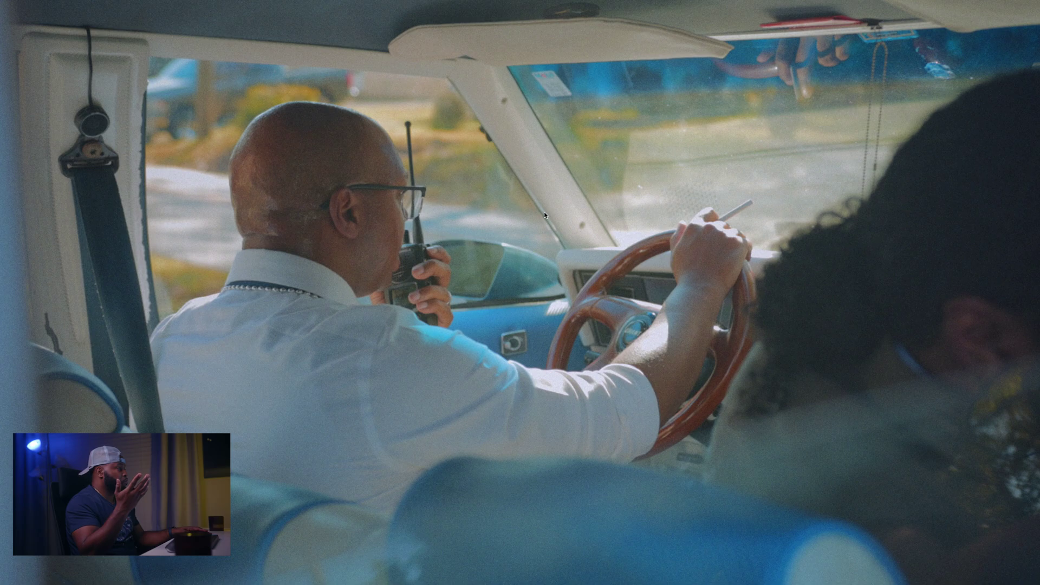
pyautogui.press('Escape')
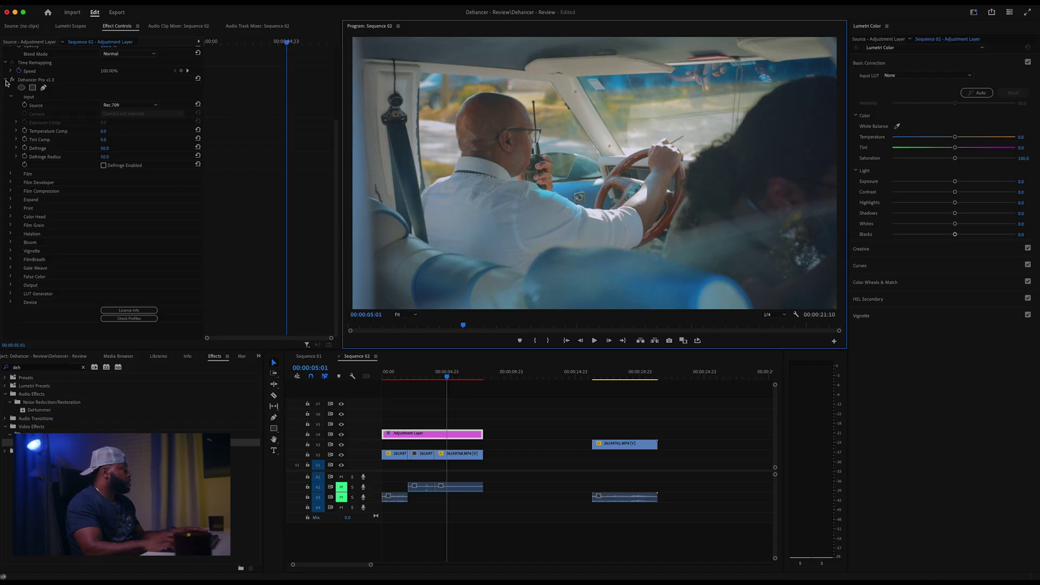
# Step: Return the playhead to the start of Sequence 02 at 00:00:00:00
pyautogui.moveTo(450, 378); pyautogui.dragTo(384, 373)
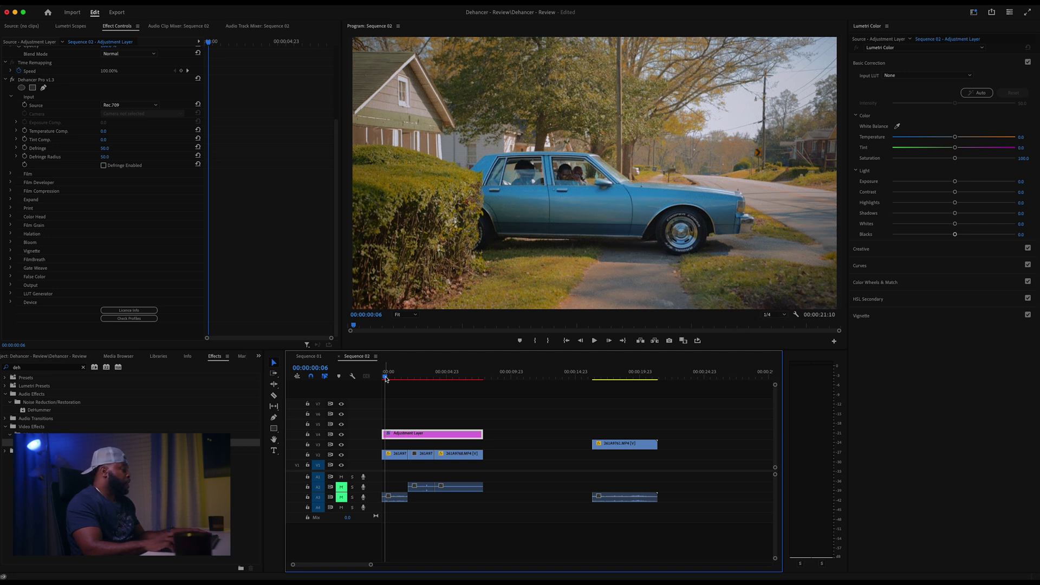
pyautogui.moveTo(386, 379); pyautogui.dragTo(382, 378)
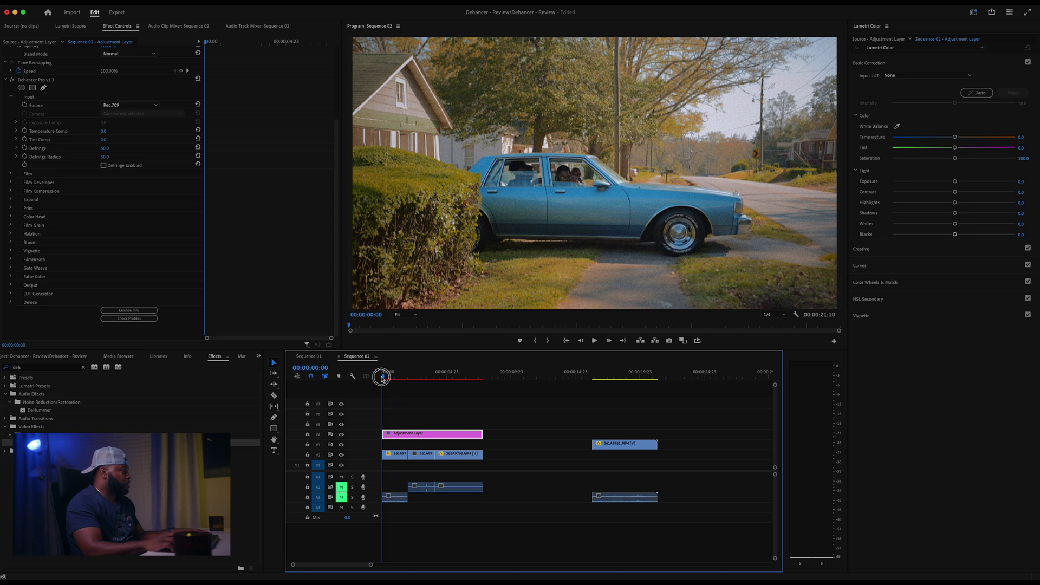
pyautogui.moveTo(382, 378); pyautogui.dragTo(384, 379)
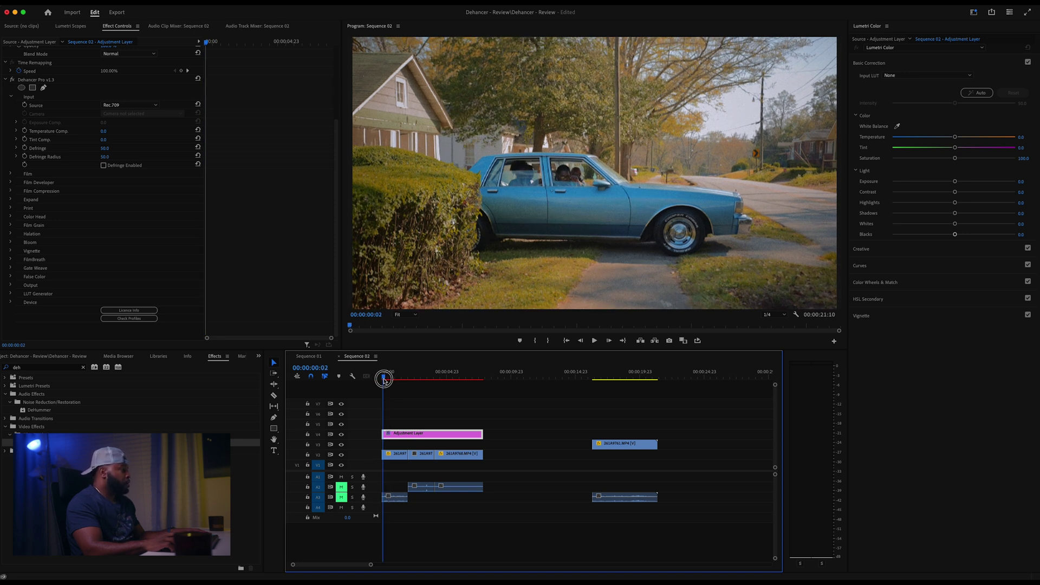
pyautogui.moveTo(384, 380); pyautogui.dragTo(382, 380)
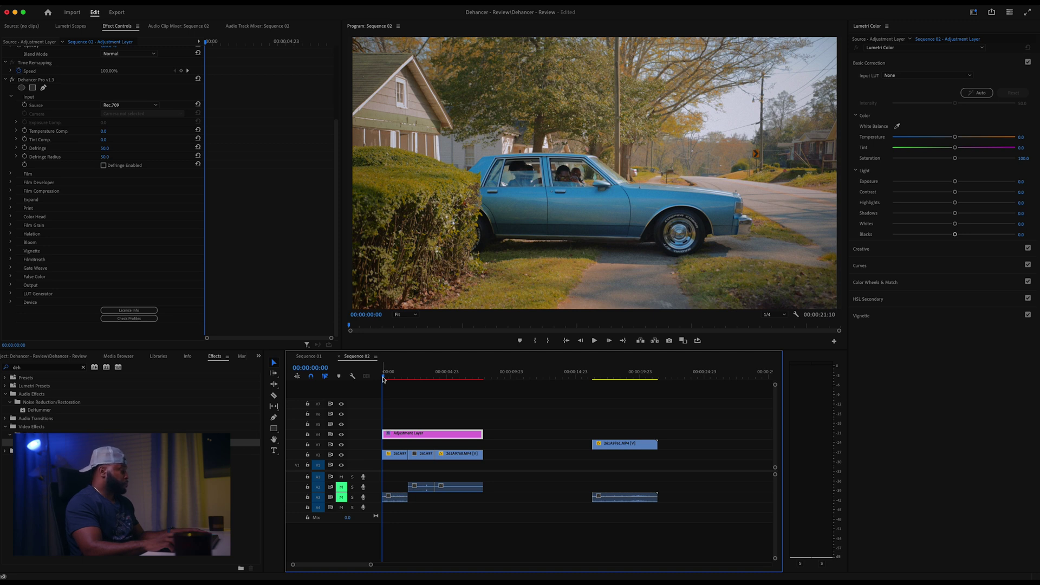
# Step: Set the program playback resolution to Full, play Sequence 02 from its start, and return the playhead to 00:00:00:00
pyautogui.moveTo(383, 377)
pyautogui.mouseDown()
pyautogui.moveTo(460, 376)
pyautogui.moveTo(371, 374)
pyautogui.moveTo(383, 379)
pyautogui.mouseUp()
pyautogui.click(784, 315)
pyautogui.click(778, 325)
pyautogui.moveTo(385, 379)
pyautogui.mouseDown()
pyautogui.moveTo(467, 378)
pyautogui.moveTo(383, 378)
pyautogui.mouseUp()
pyautogui.press('space')
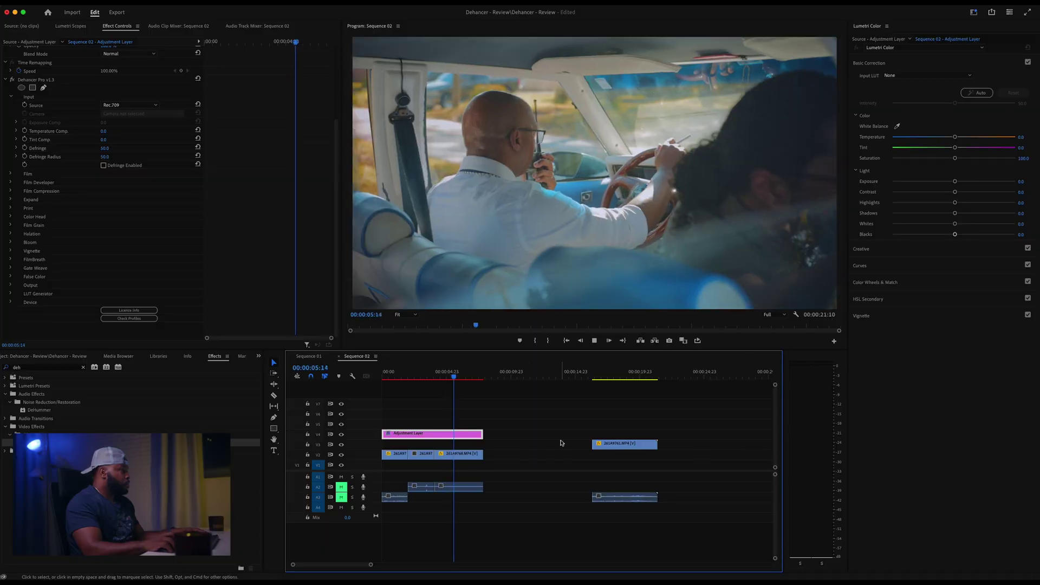
pyautogui.moveTo(454, 373); pyautogui.dragTo(383, 376)
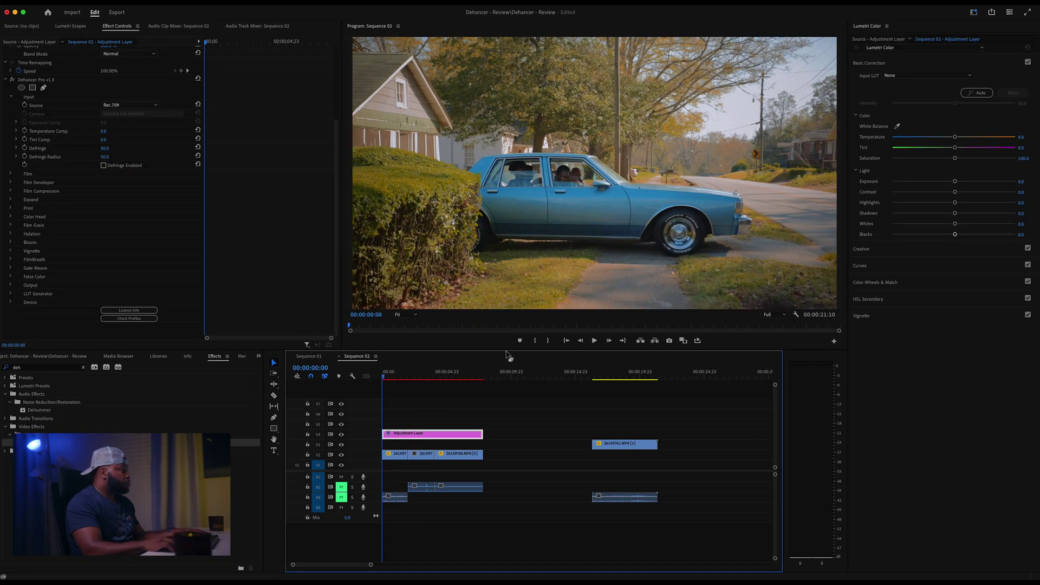
# Step: Move to the driver shot at 00:00:05:03, collapse the Dehancer Pro settings, and check the frame at full screen
pyautogui.moveTo(421, 372); pyautogui.dragTo(449, 376)
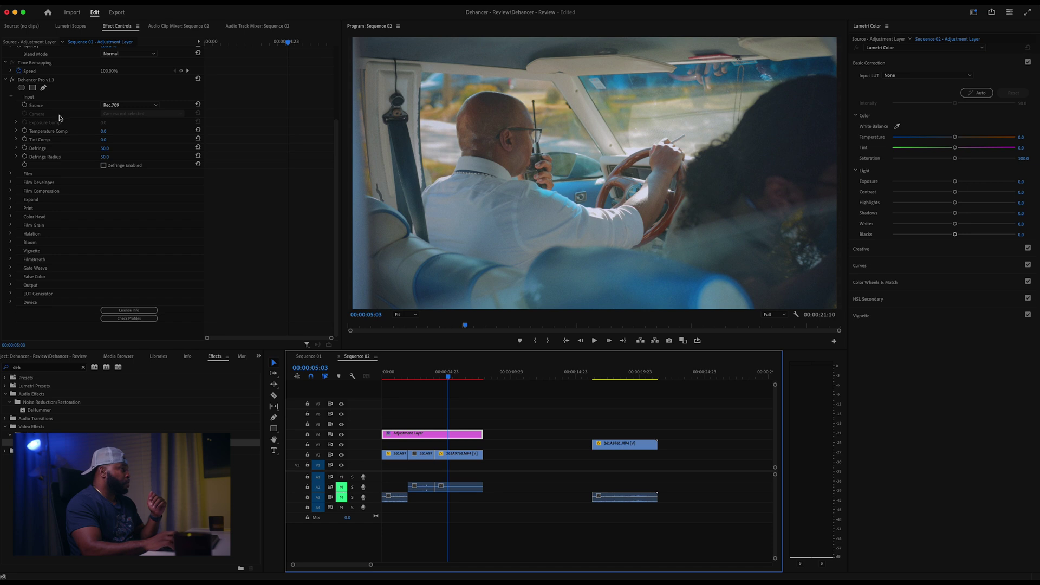
pyautogui.click(6, 80)
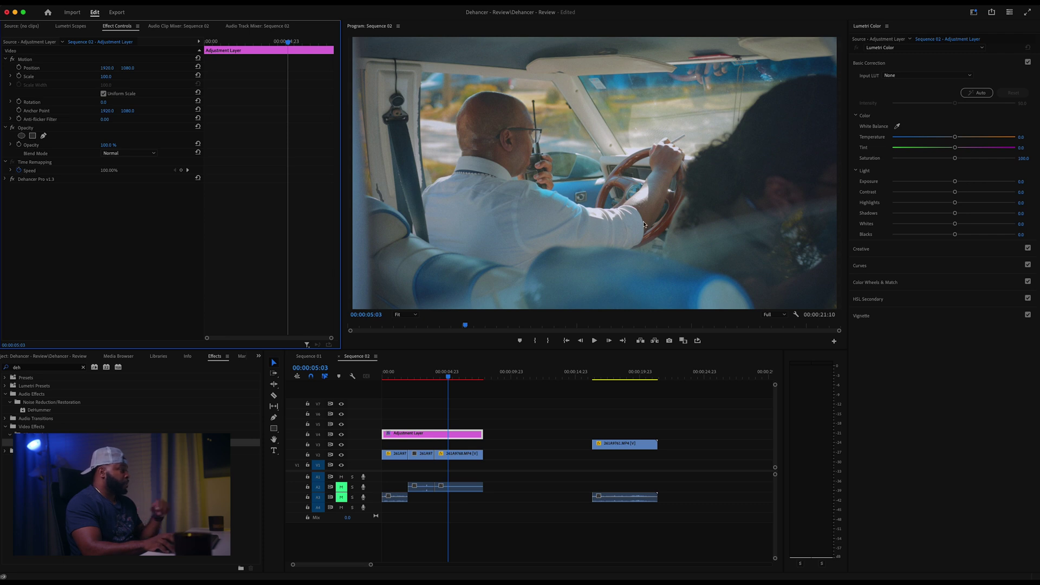
pyautogui.hotkey('ctrl', '`')
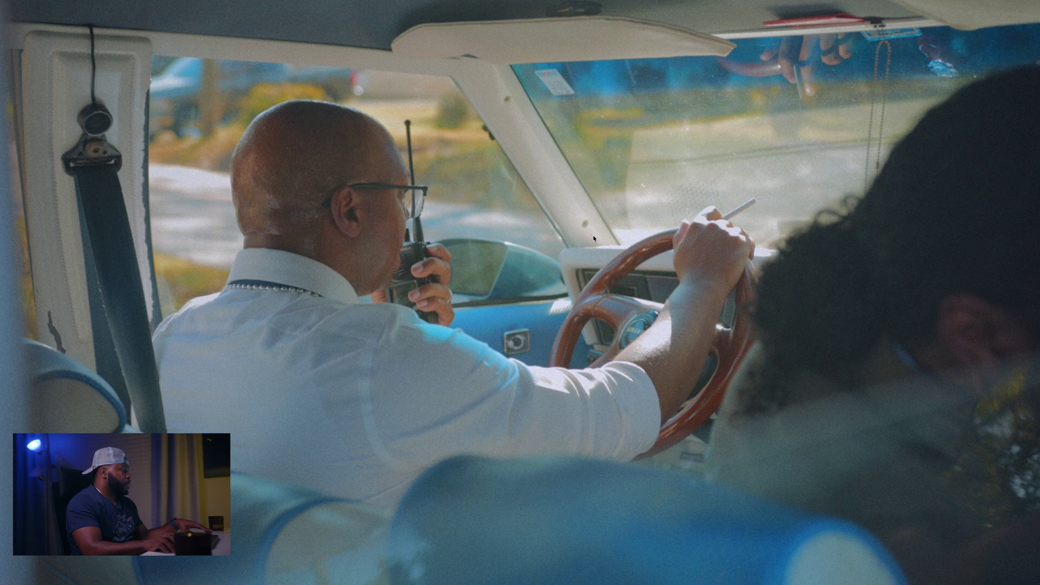
pyautogui.hotkey('ctrl', '`')
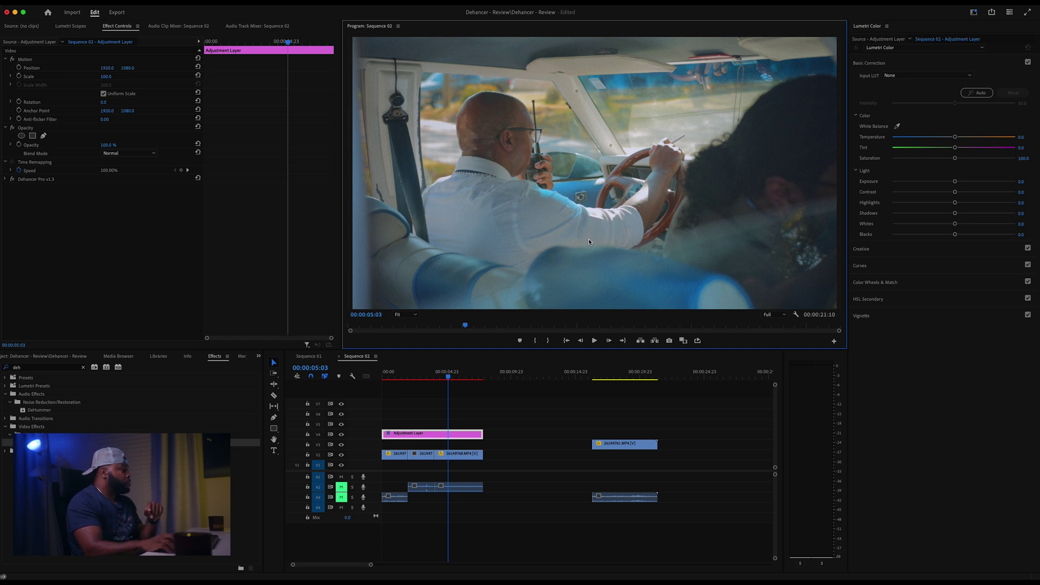
# Step: Set the program playback resolution to 1/2 and play the graded clips from 00:00:00:11
pyautogui.moveTo(401, 373)
pyautogui.mouseDown()
pyautogui.moveTo(374, 373)
pyautogui.moveTo(389, 375)
pyautogui.mouseUp()
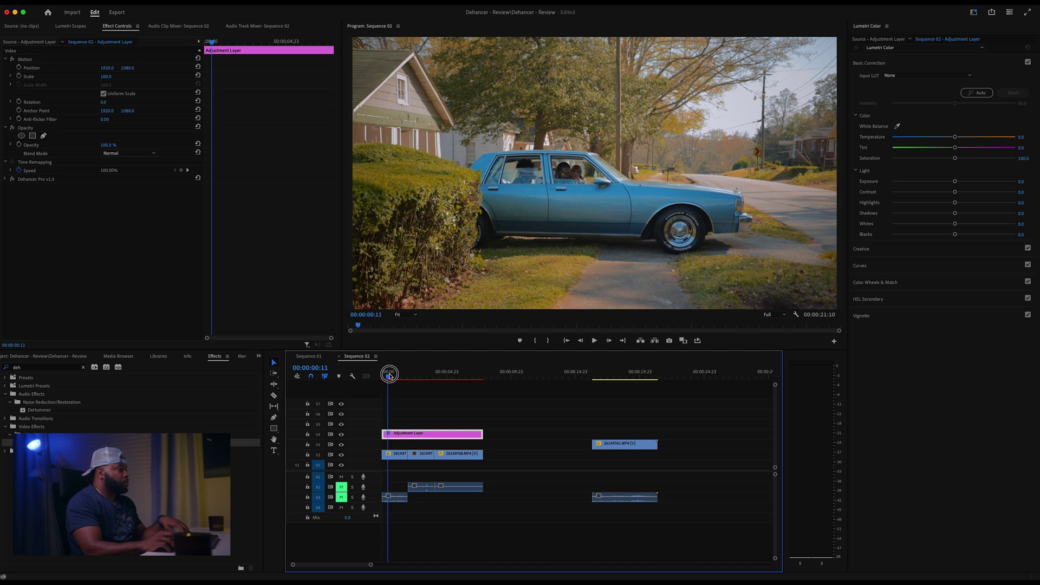
pyautogui.click(774, 314)
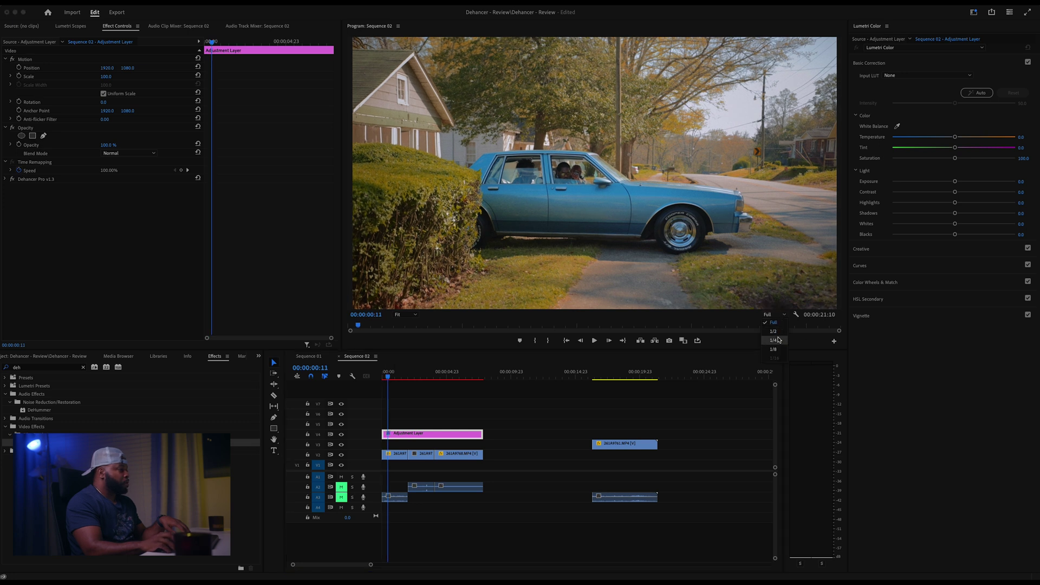
pyautogui.click(774, 332)
pyautogui.press('space')
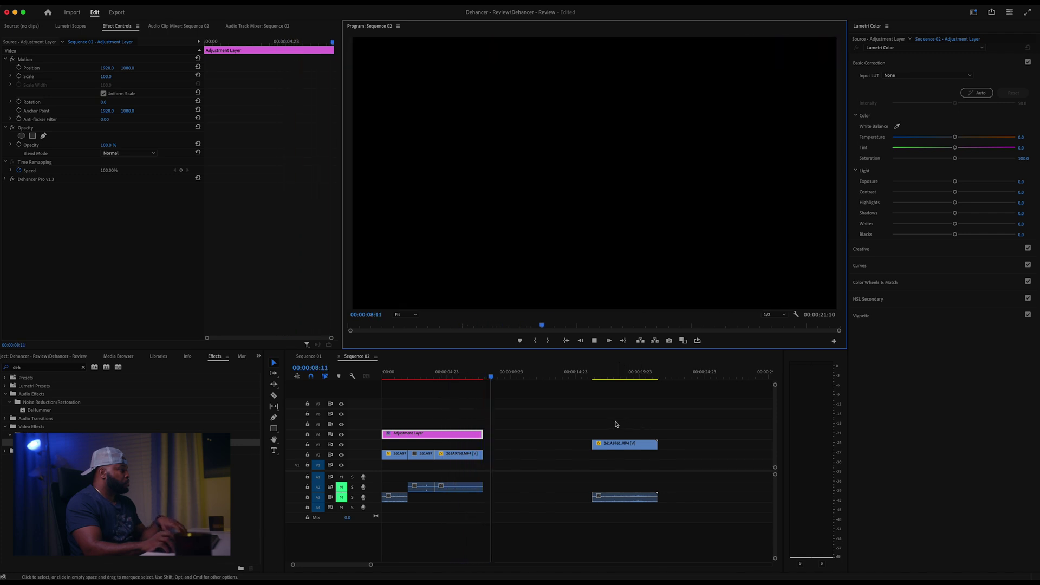
pyautogui.moveTo(496, 373); pyautogui.dragTo(473, 376)
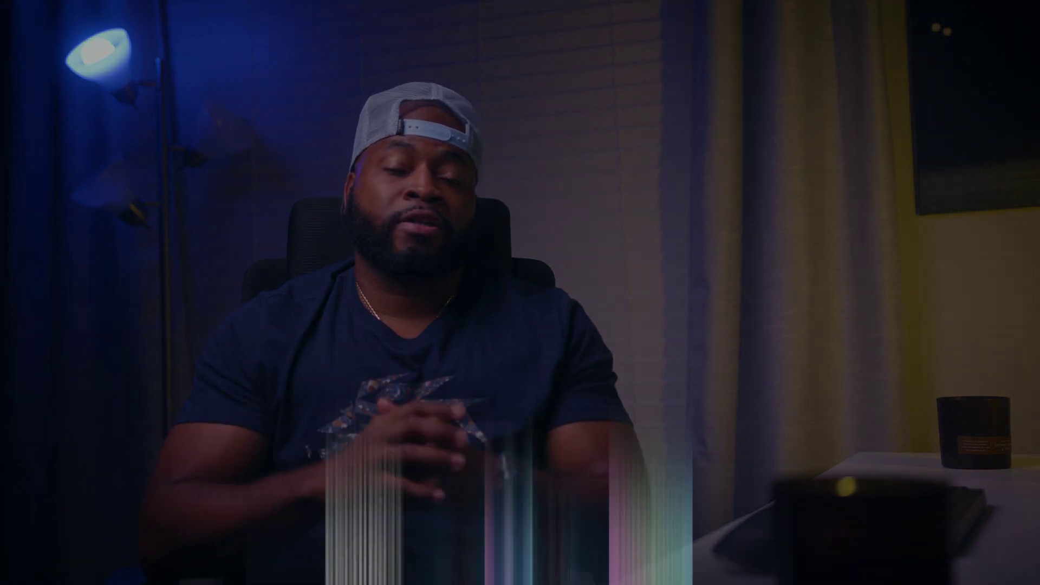
# Step: Review the Dehancer Pro feature list and licence prices on the Dehancer website
pyautogui.scroll(-3, 281, 224)
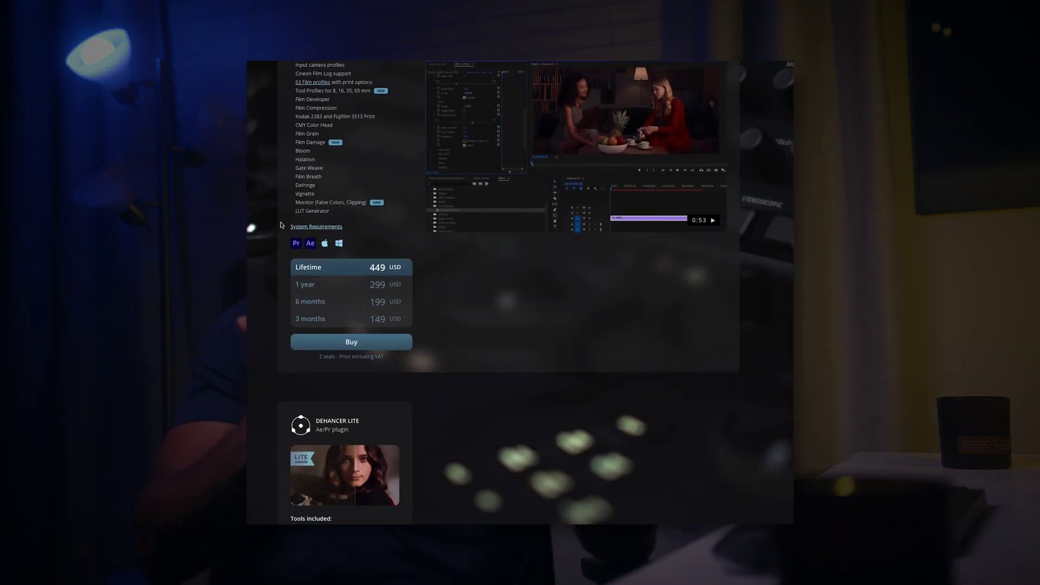